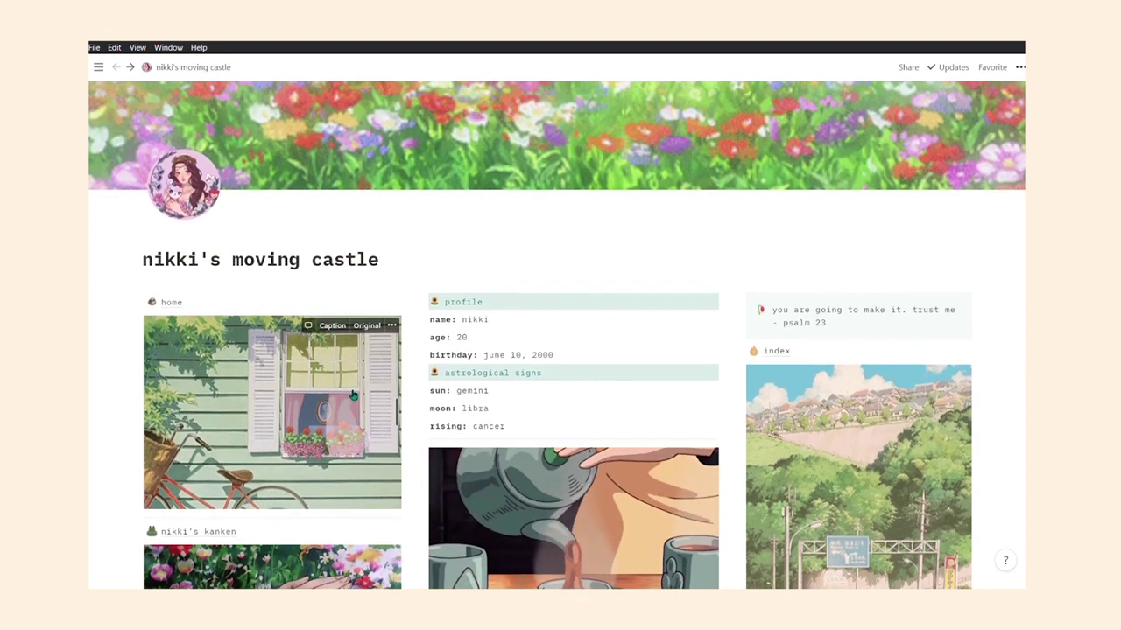
- Look over the nikki's moving castle dashboard and open its home page
scroll(463, 268, up, 1)
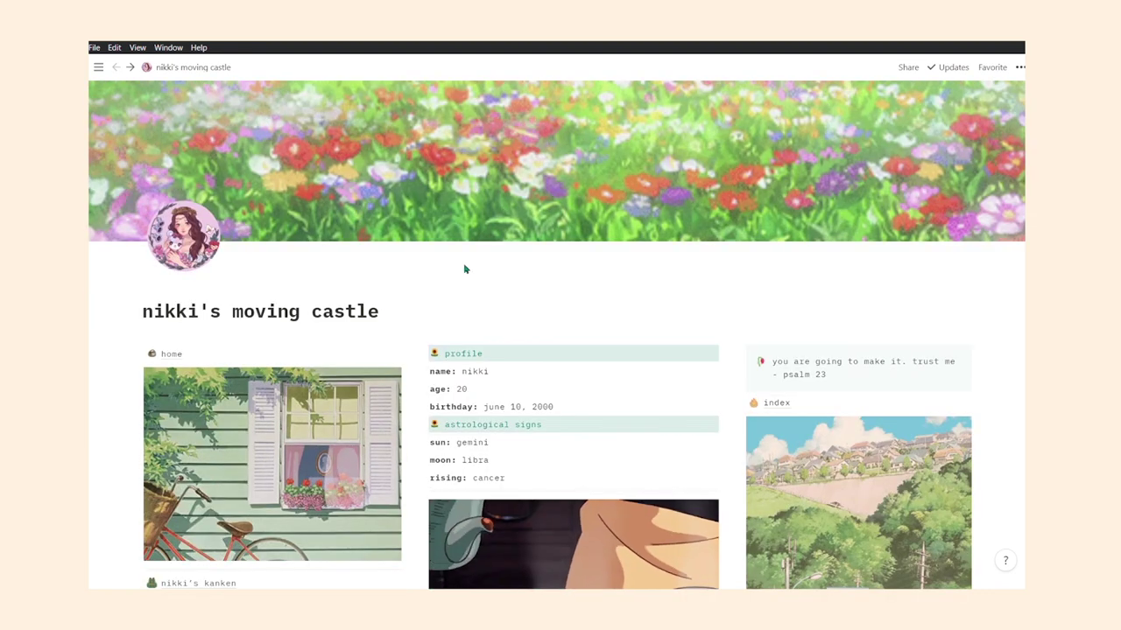
scroll(463, 268, down, 4)
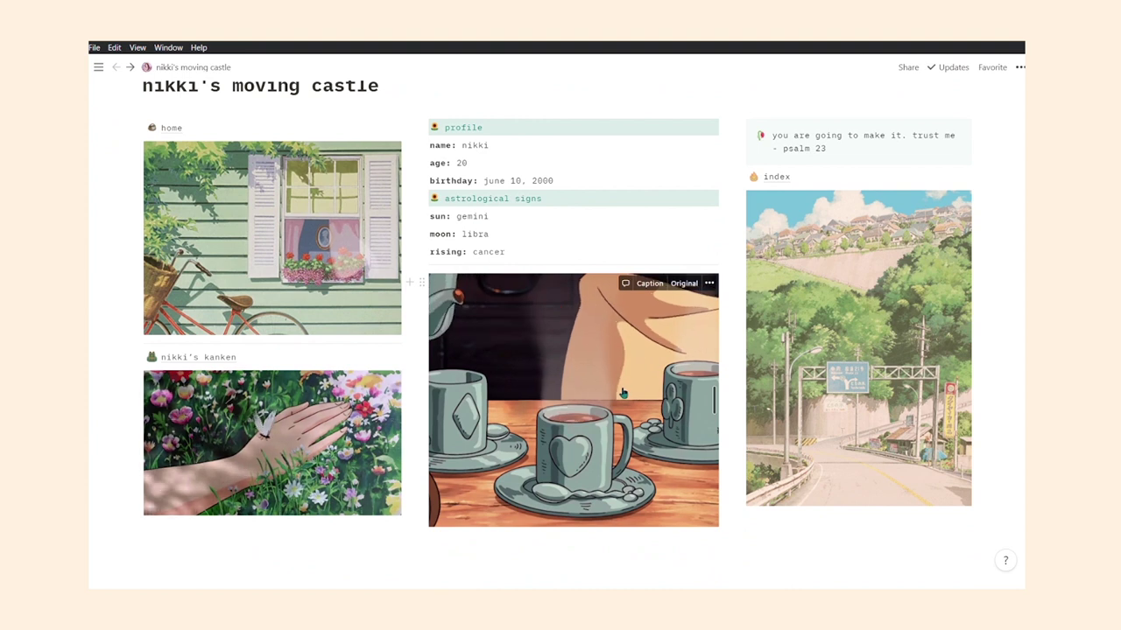
scroll(628, 394, up, 3)
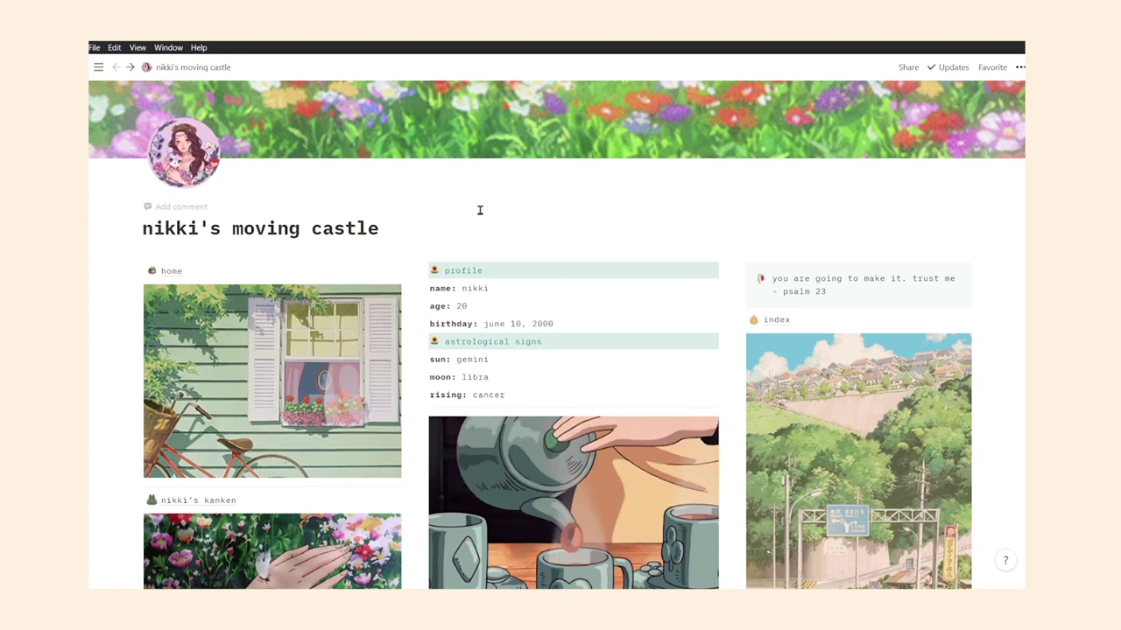
scroll(480, 210, up, 1)
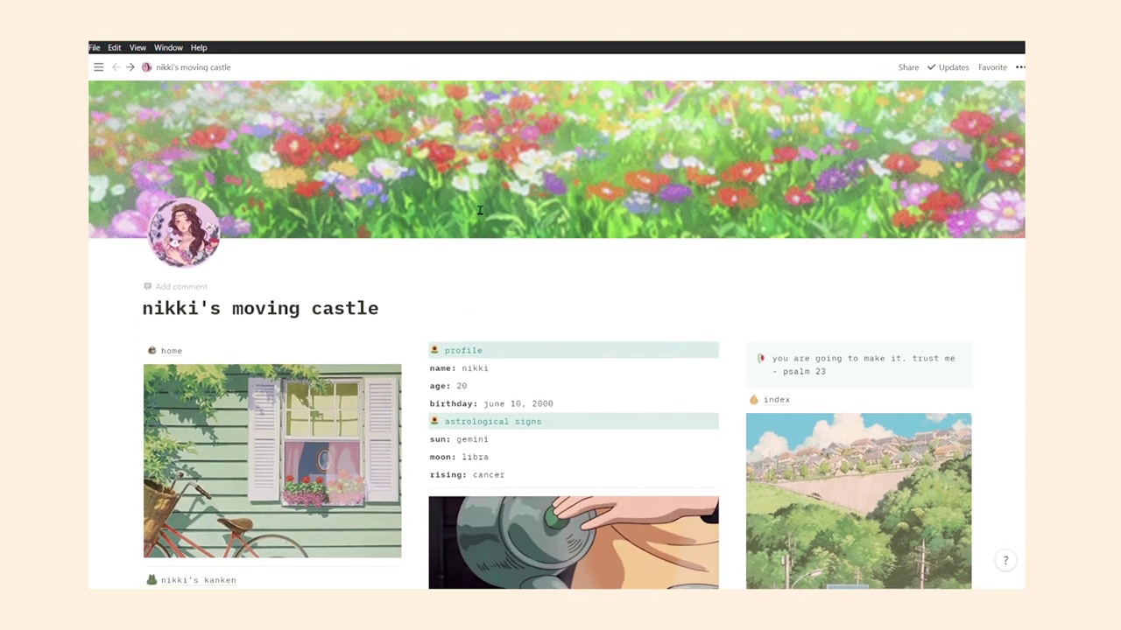
scroll(473, 207, down, 1)
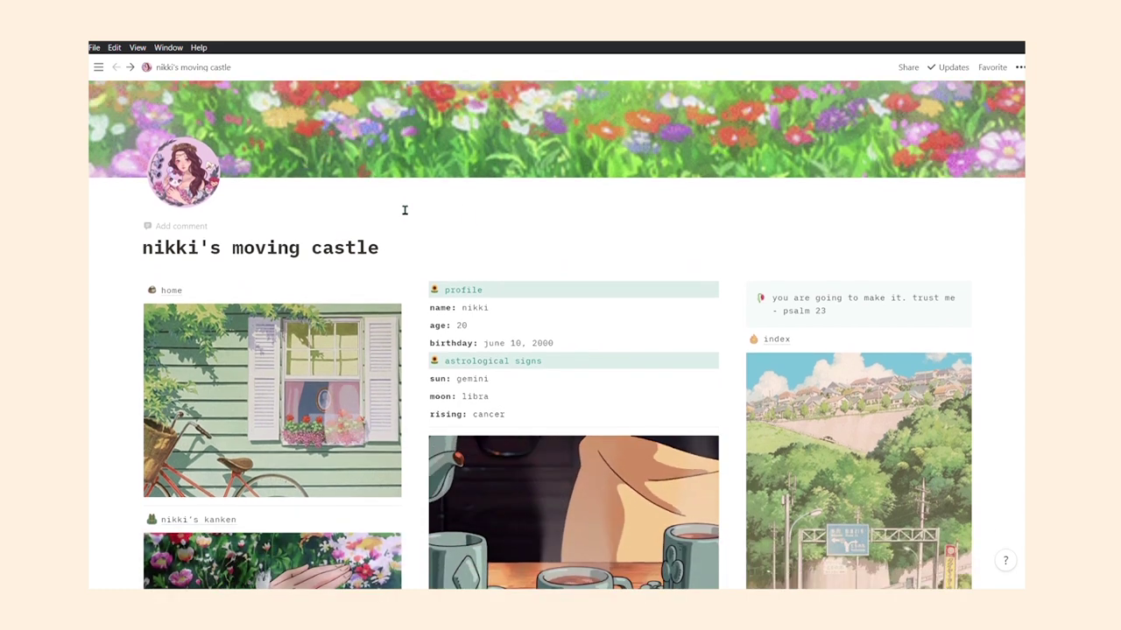
click(171, 289)
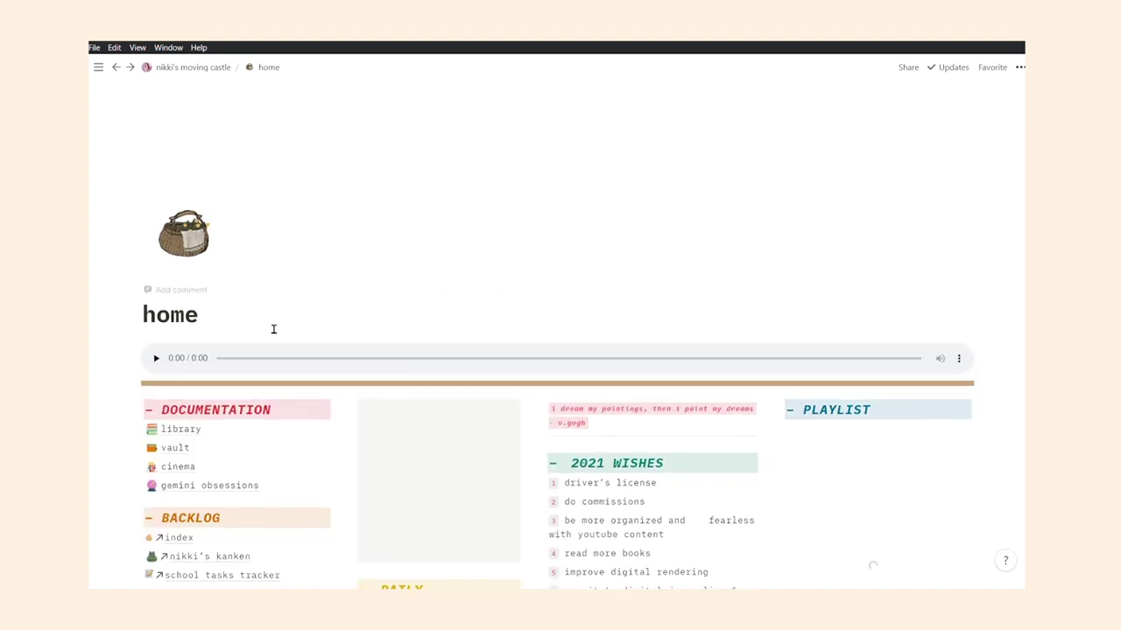
- Review the documentation, backlog, daily, 2021 wishes and playlist sections of the home page
scroll(405, 340, down, 3)
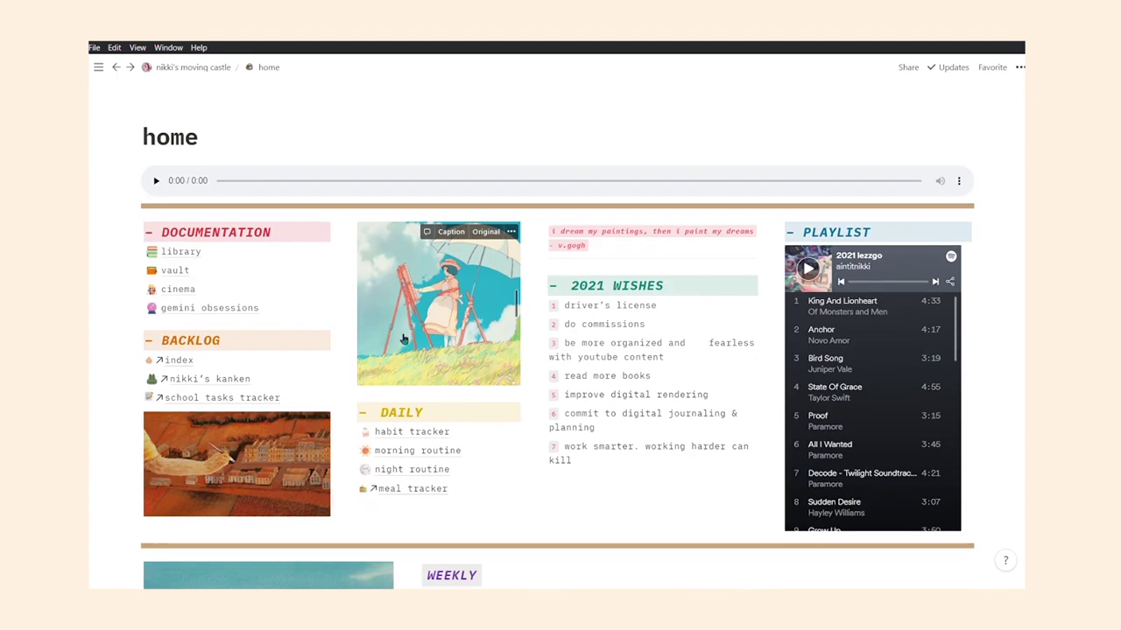
scroll(404, 339, down, 2)
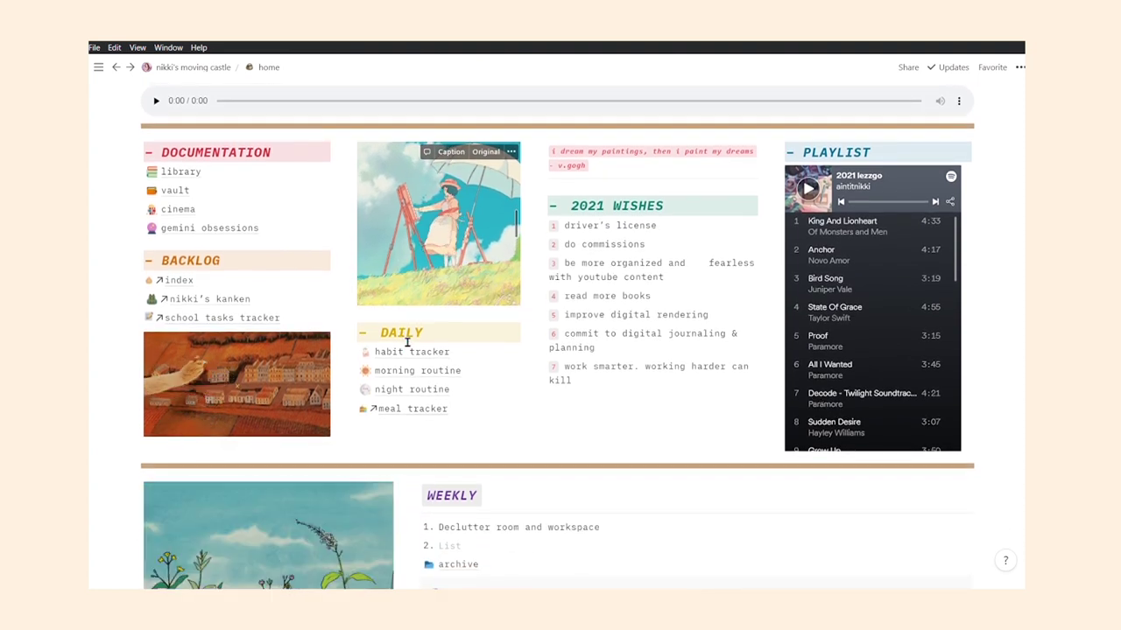
scroll(408, 342, down, 1)
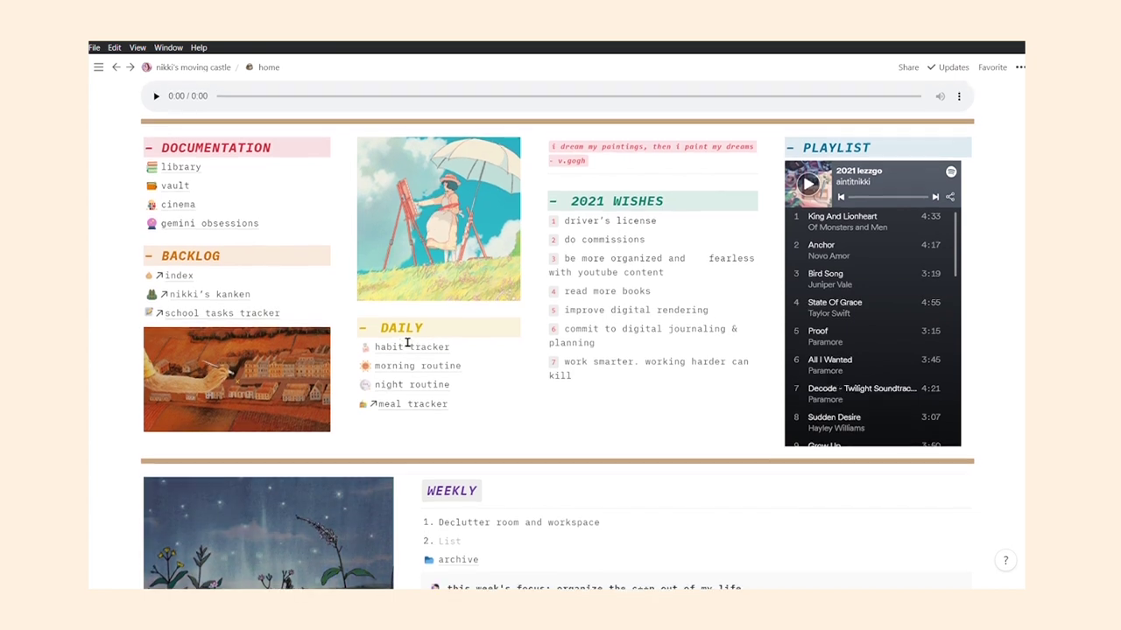
scroll(407, 342, up, 5)
scroll(407, 342, down, 2)
scroll(407, 342, down, 1)
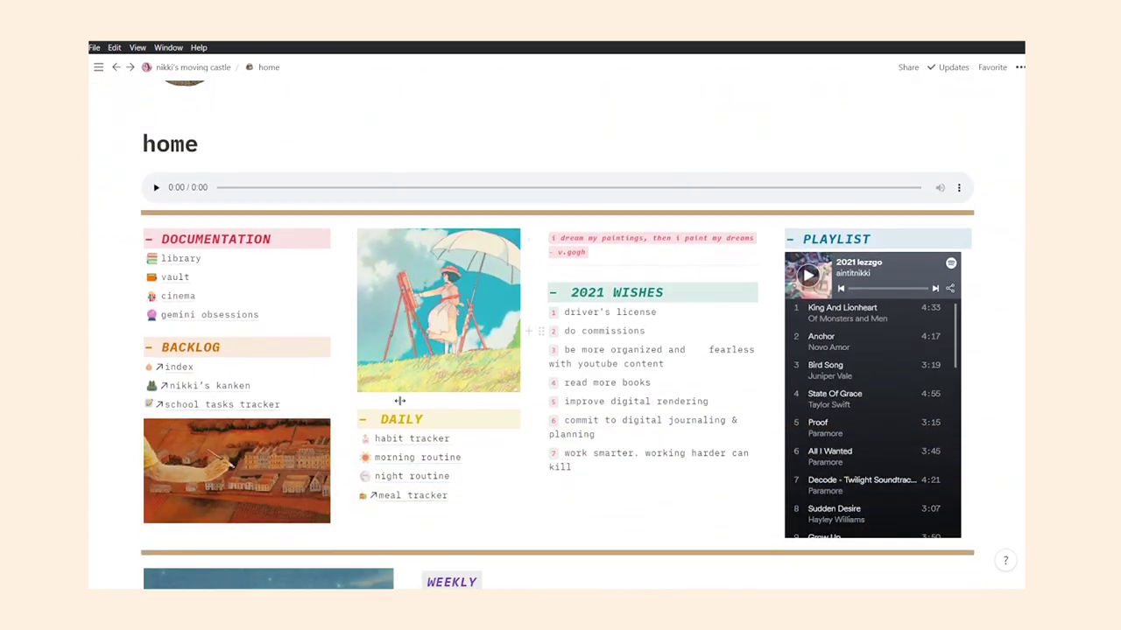
- Move the completed film b-rolls task into Monday's archive and open that archive page
scroll(494, 475, down, 8)
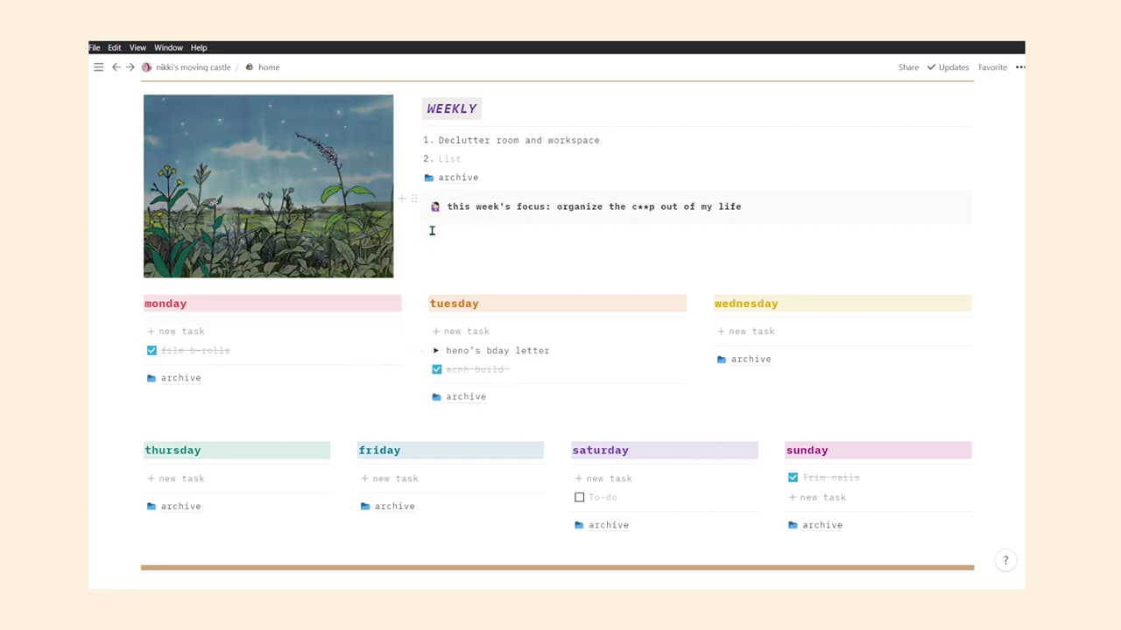
drag(162, 374, 176, 388)
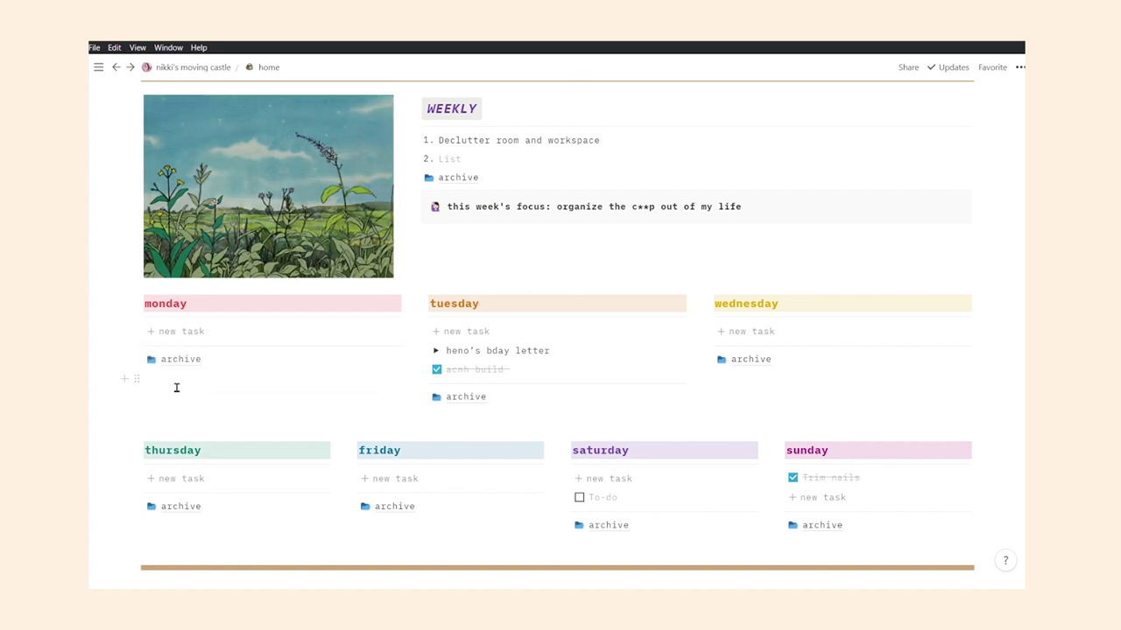
click(176, 367)
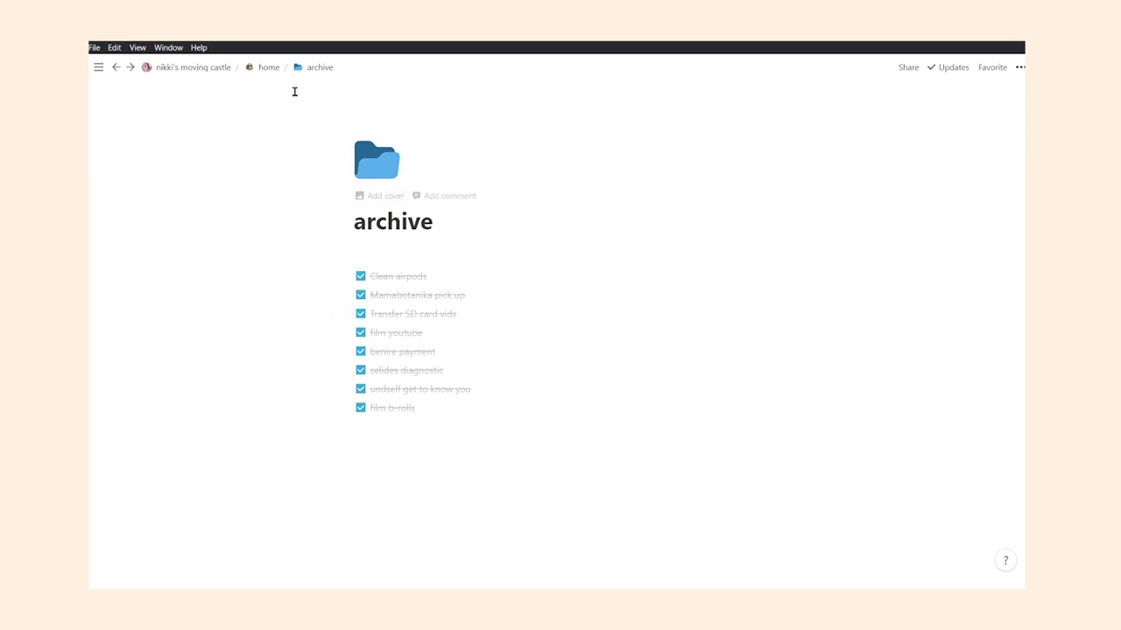
- Return to the home page and examine the school tasks tracker under Classroom and the content table under Office
click(269, 68)
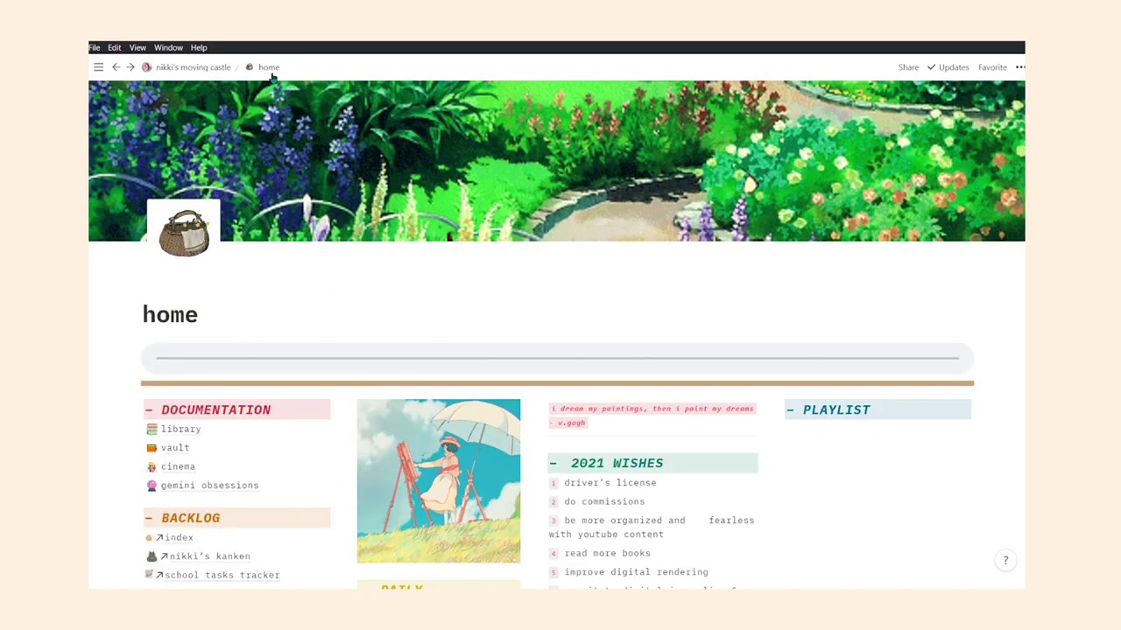
scroll(494, 426, down, 15)
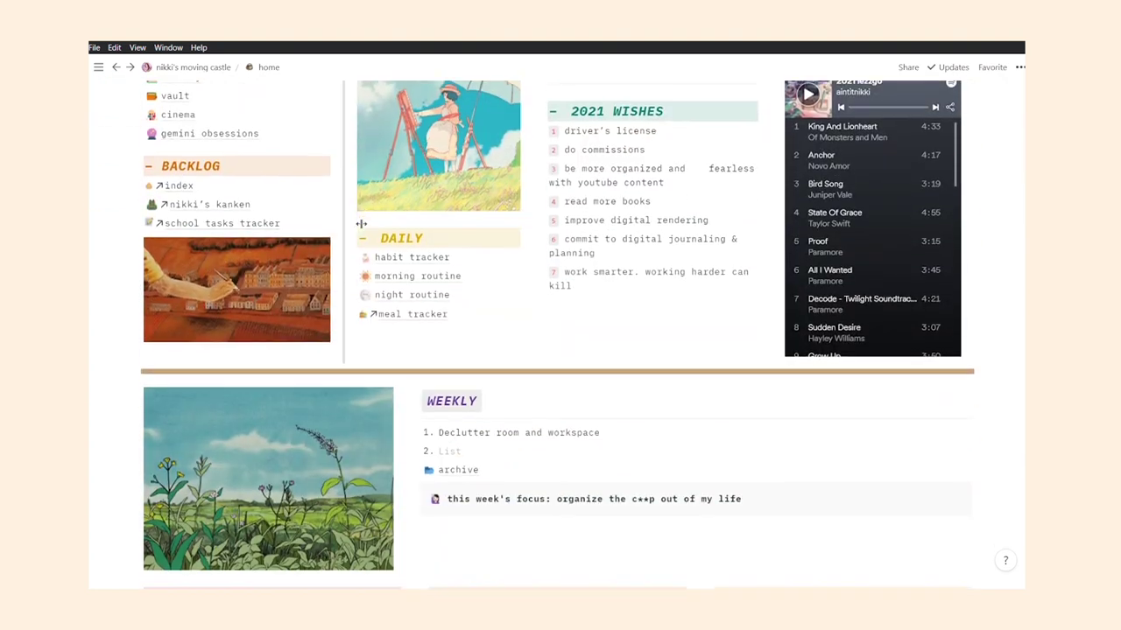
scroll(495, 425, down, 2)
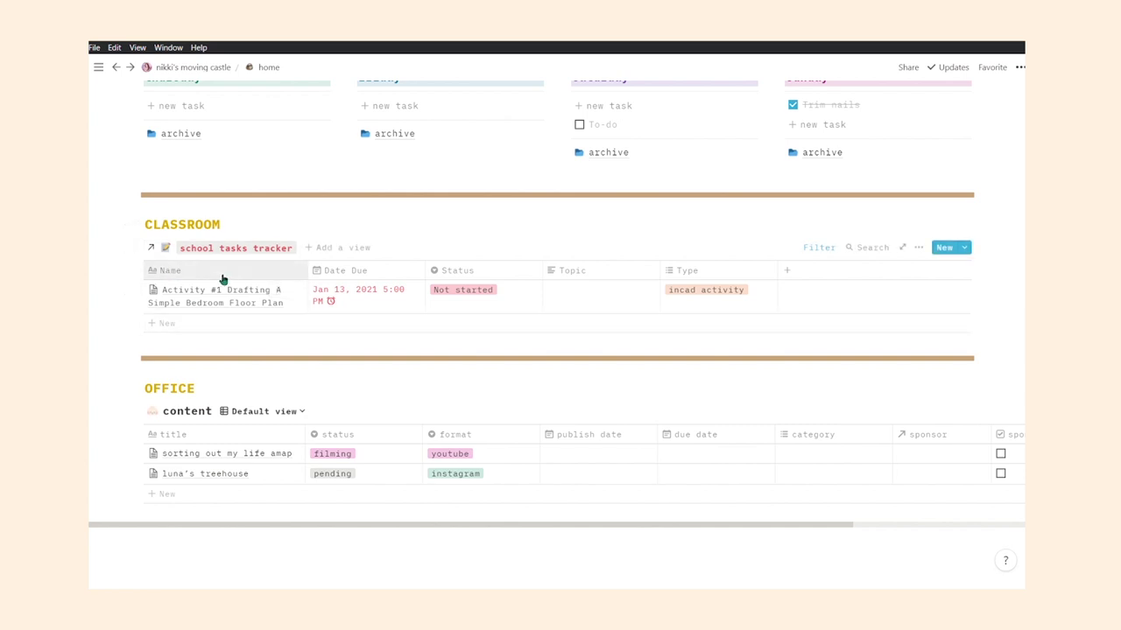
scroll(342, 222, up, 1)
scroll(343, 225, down, 1)
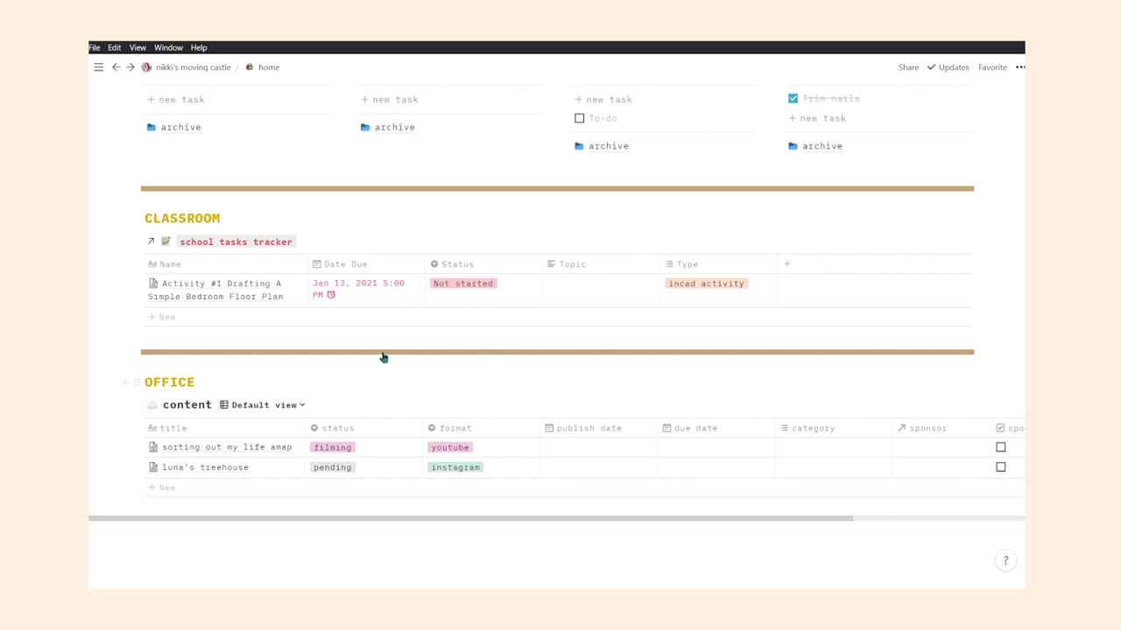
scroll(386, 364, down, 2)
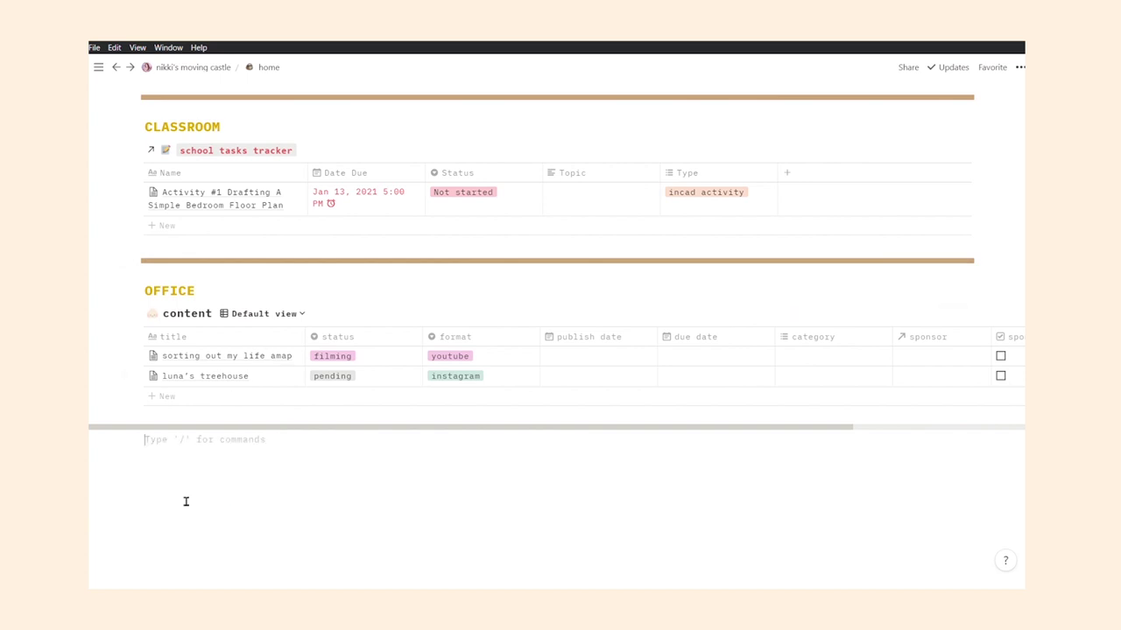
- Browse the inline and full-page database block types on an empty line below the content table, and clear the leftover slash
text(/)
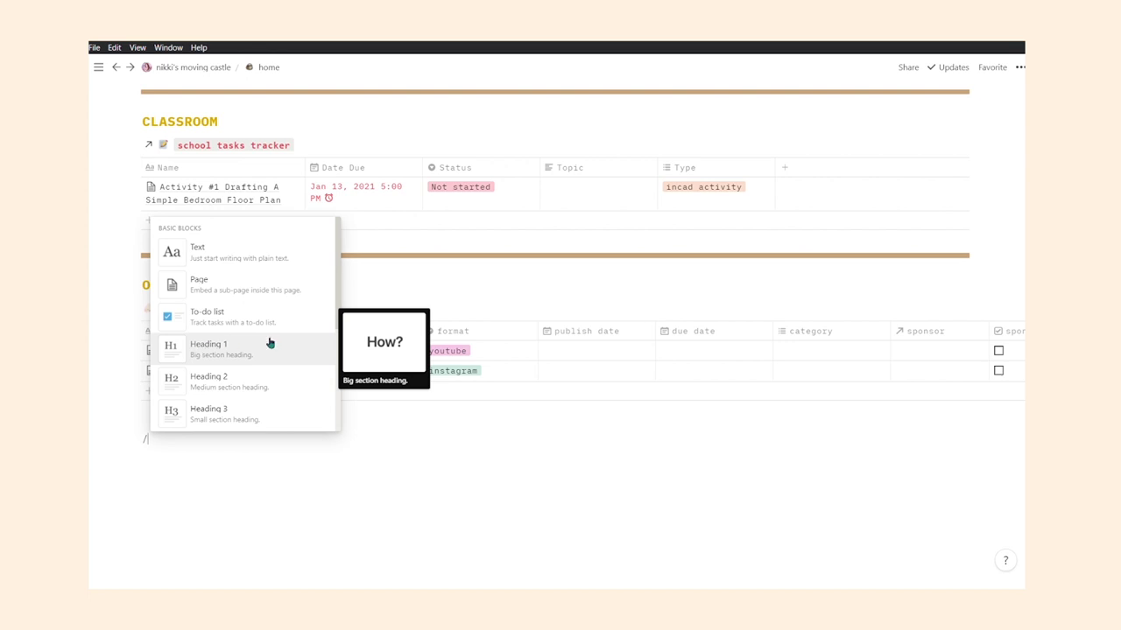
scroll(270, 343, down, 5)
scroll(270, 343, down, 6)
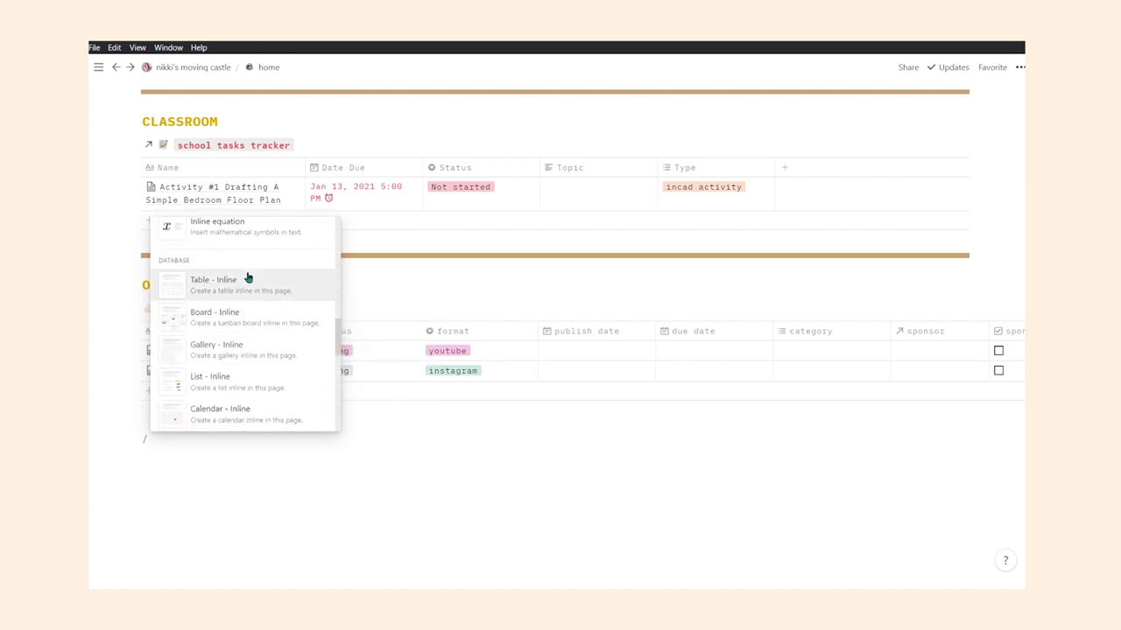
scroll(226, 354, down, 1)
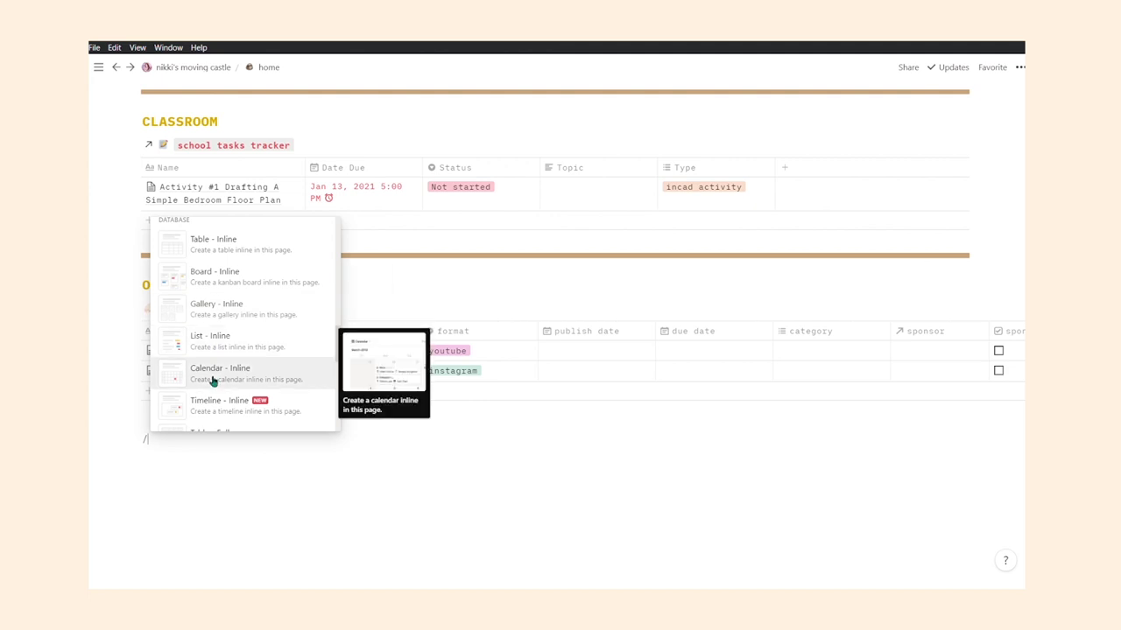
scroll(204, 374, down, 1)
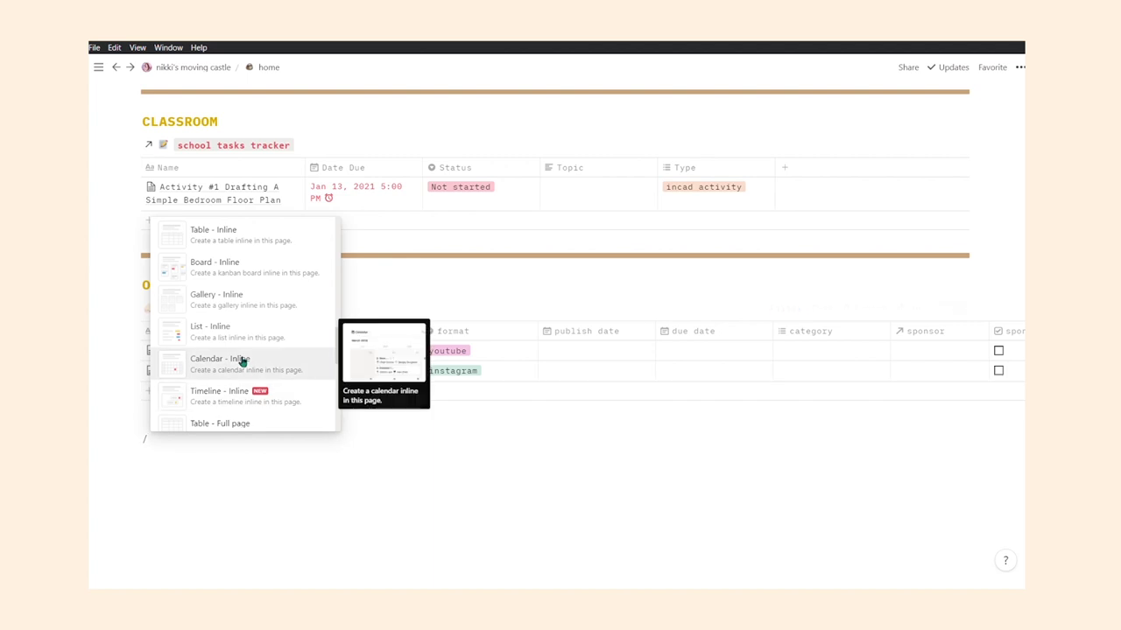
scroll(241, 361, down, 2)
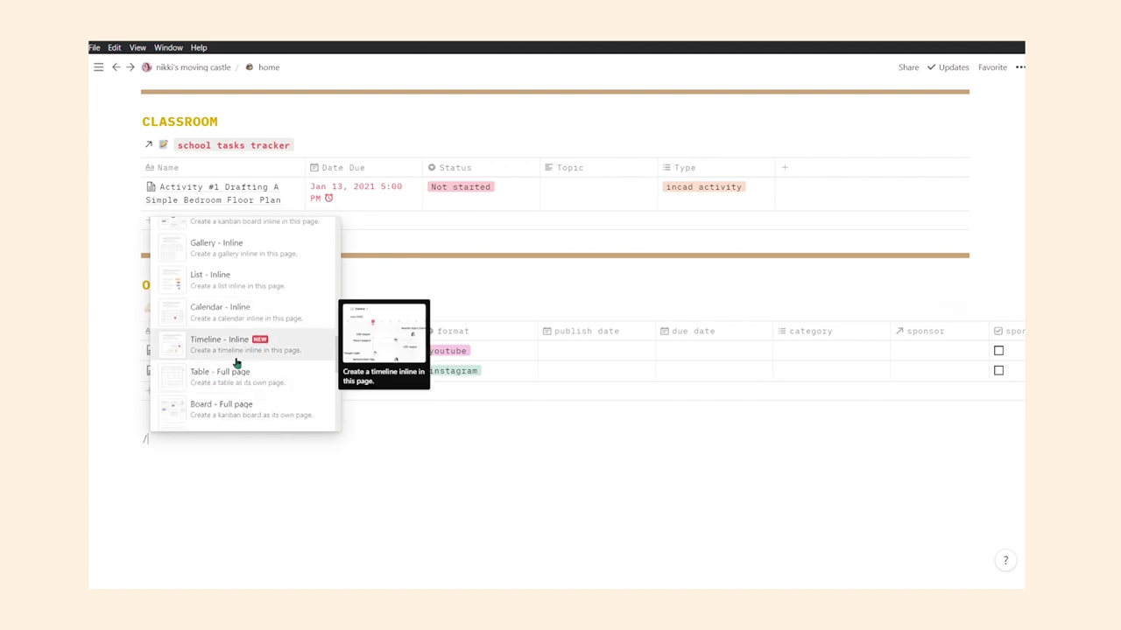
click(453, 166)
click(388, 118)
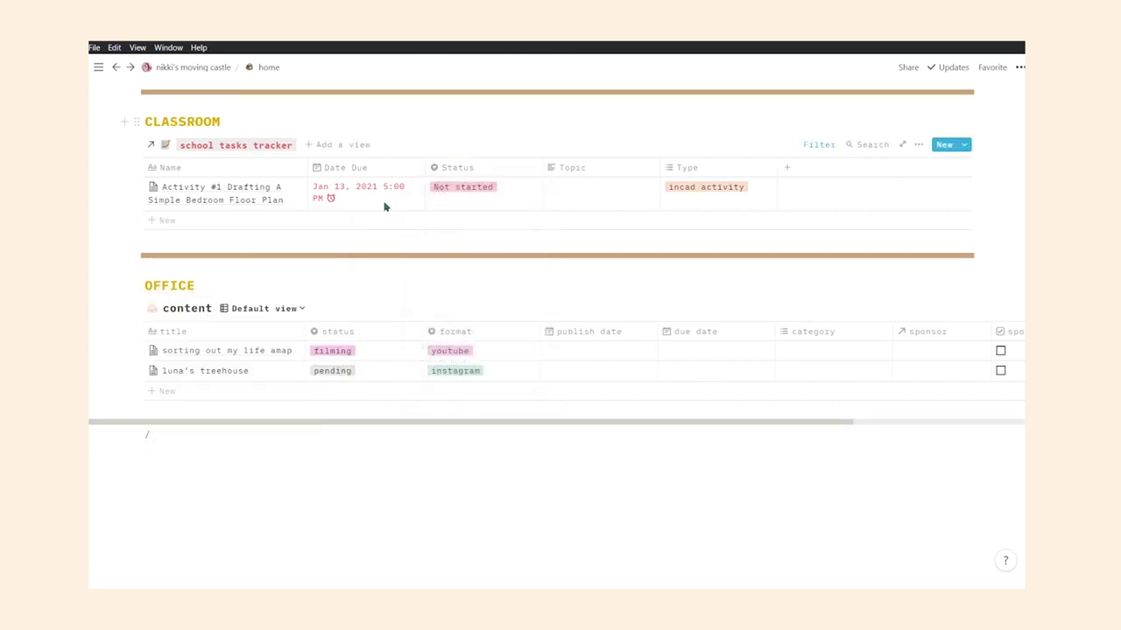
scroll(391, 210, up, 3)
click(188, 571)
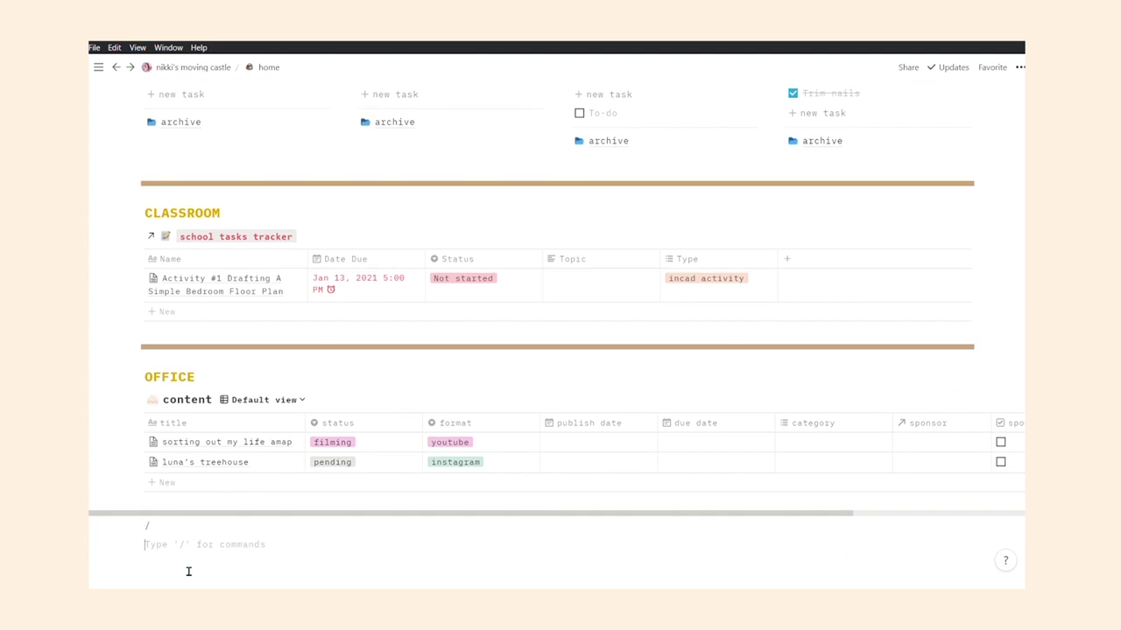
key(BackSpace)
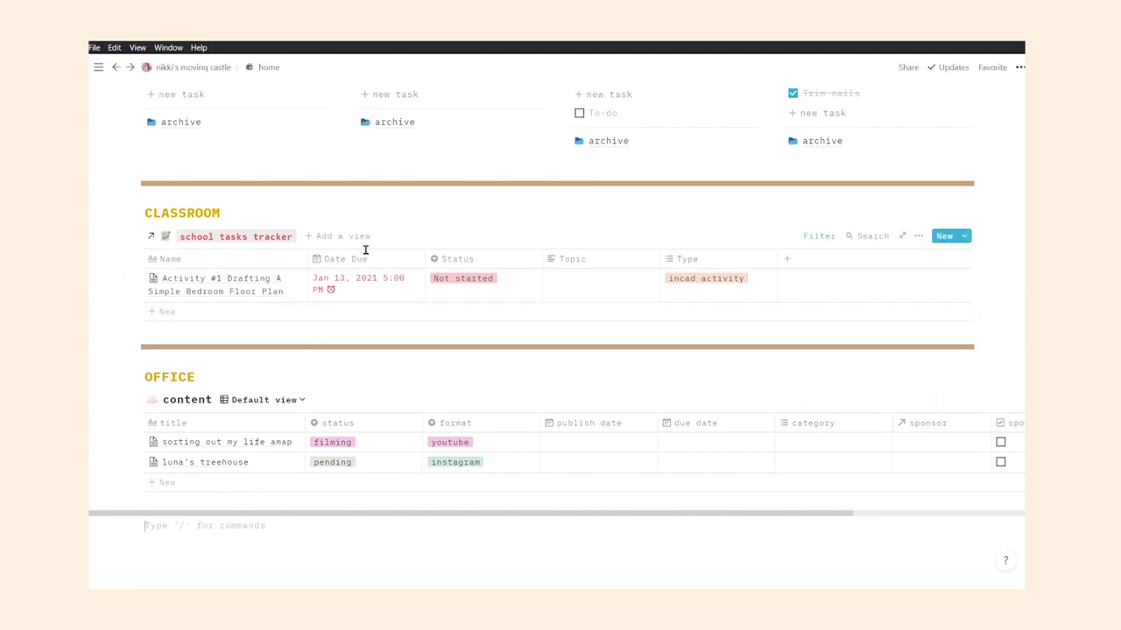
- Examine the Name, Status and Topic properties of the school tasks tracker, including the available status options, without changing them
click(284, 260)
key(Escape)
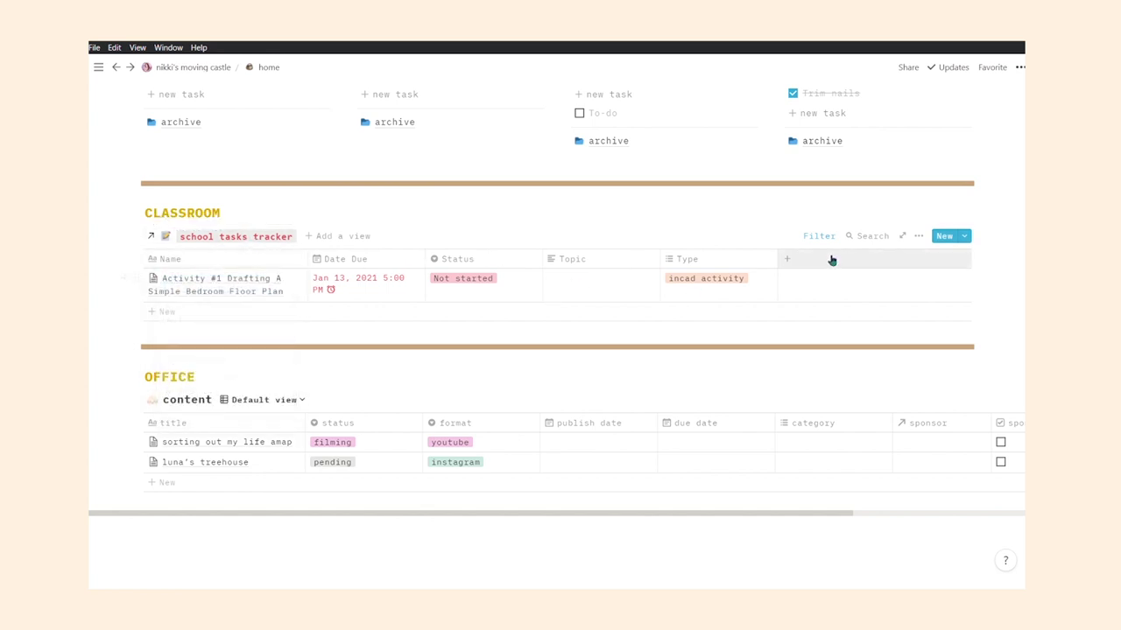
scroll(230, 300, up, 1)
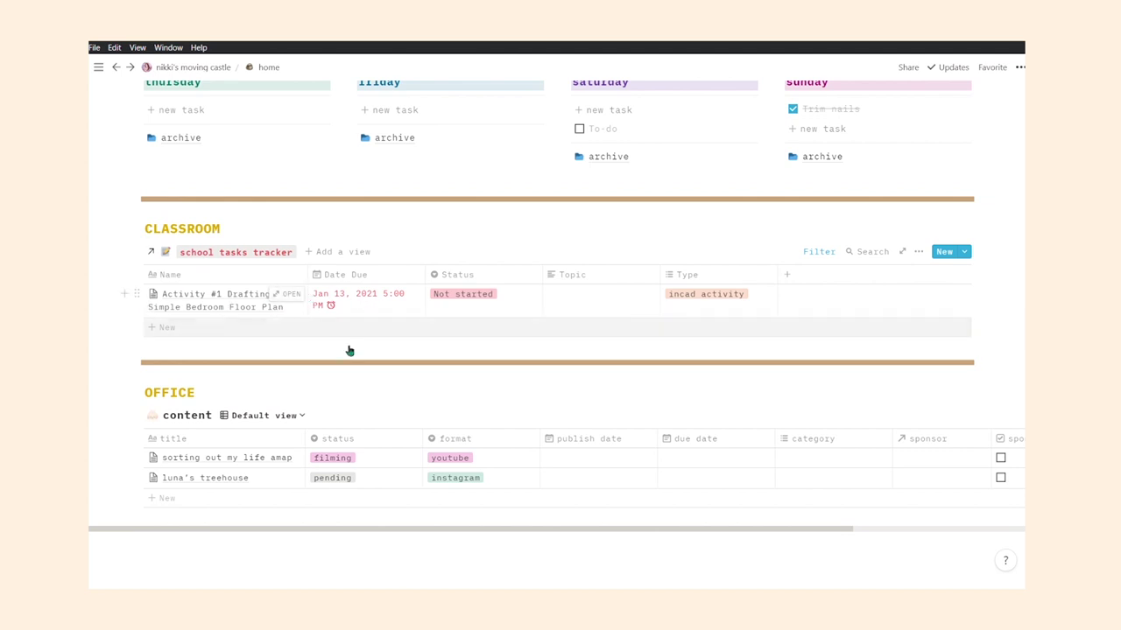
click(508, 307)
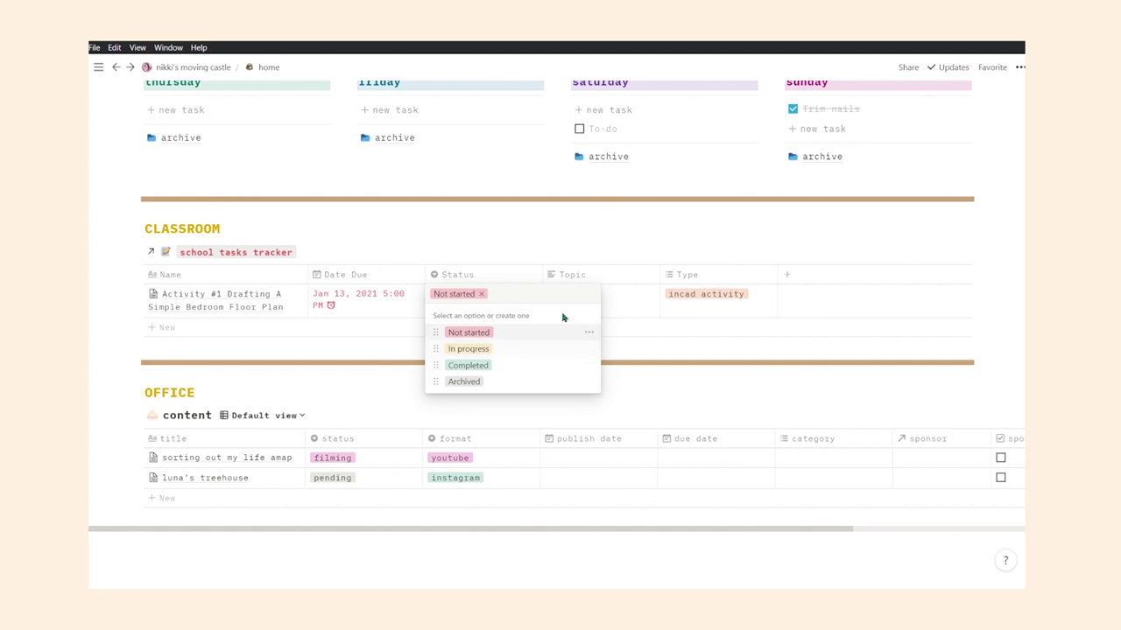
key(Escape)
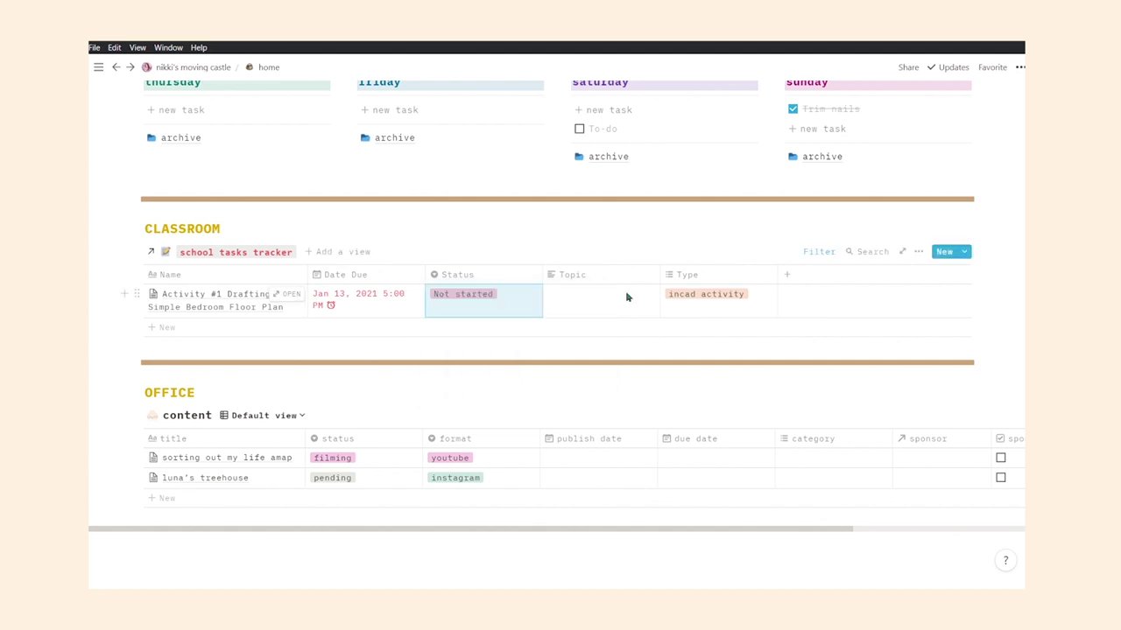
click(603, 301)
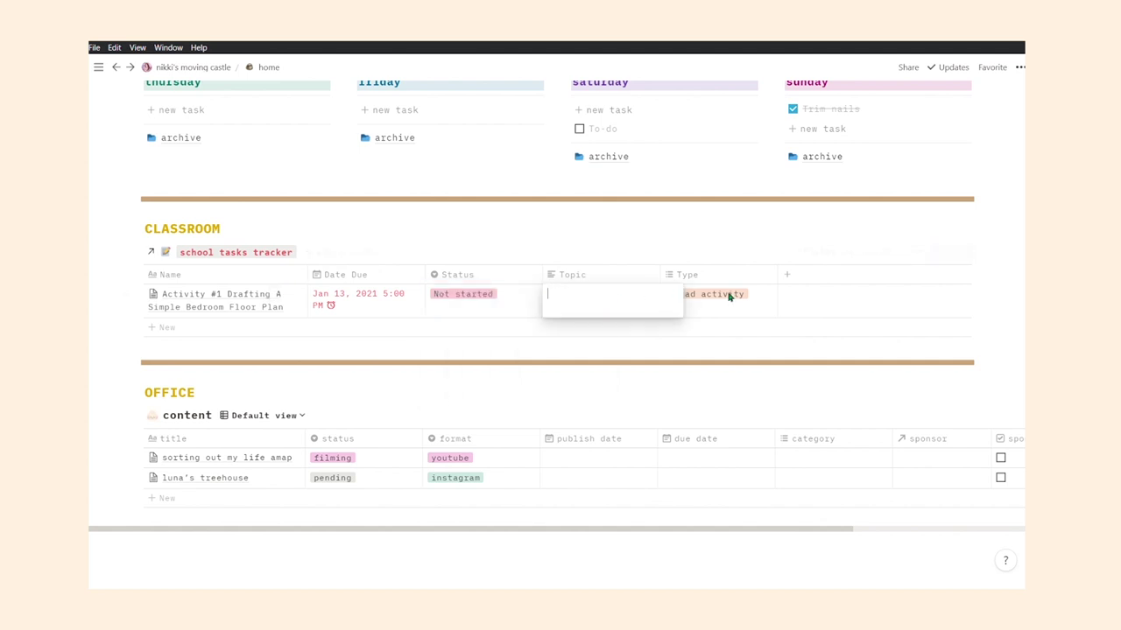
key(Escape)
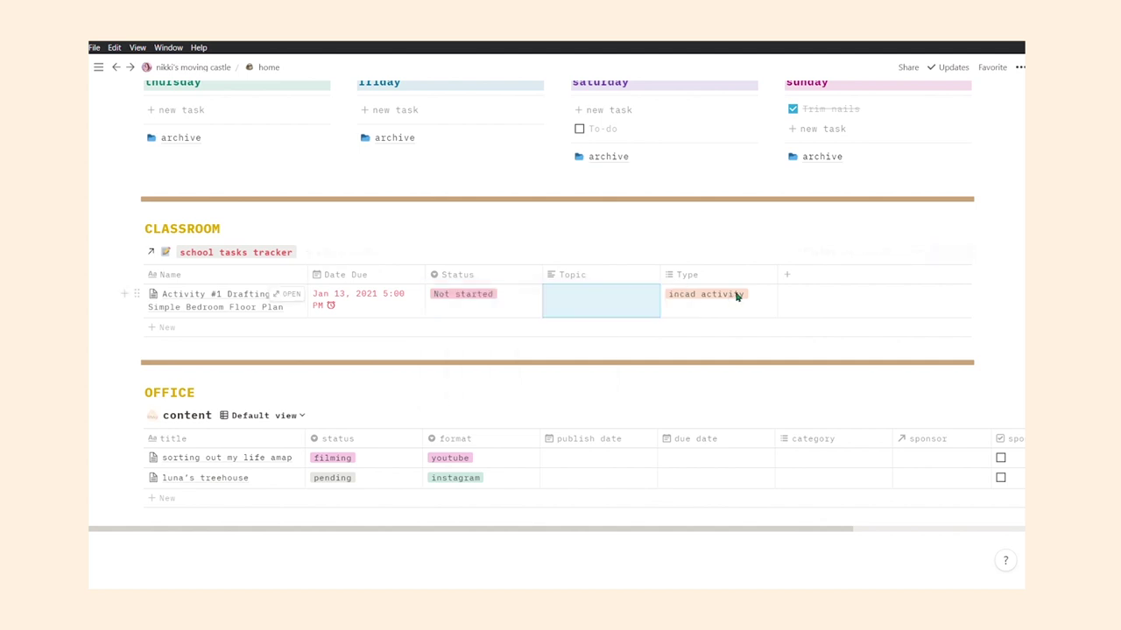
- Add a text column to the school tasks tracker and open the Activity #1 Drafting A Simple Bedroom Floor Plan entry
click(807, 277)
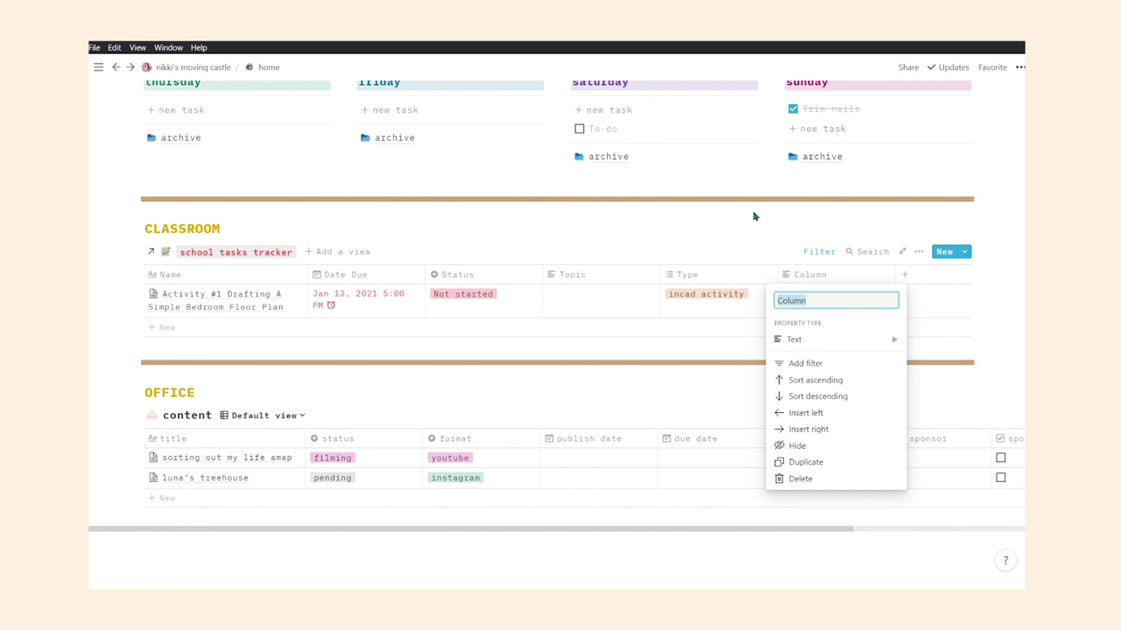
click(593, 278)
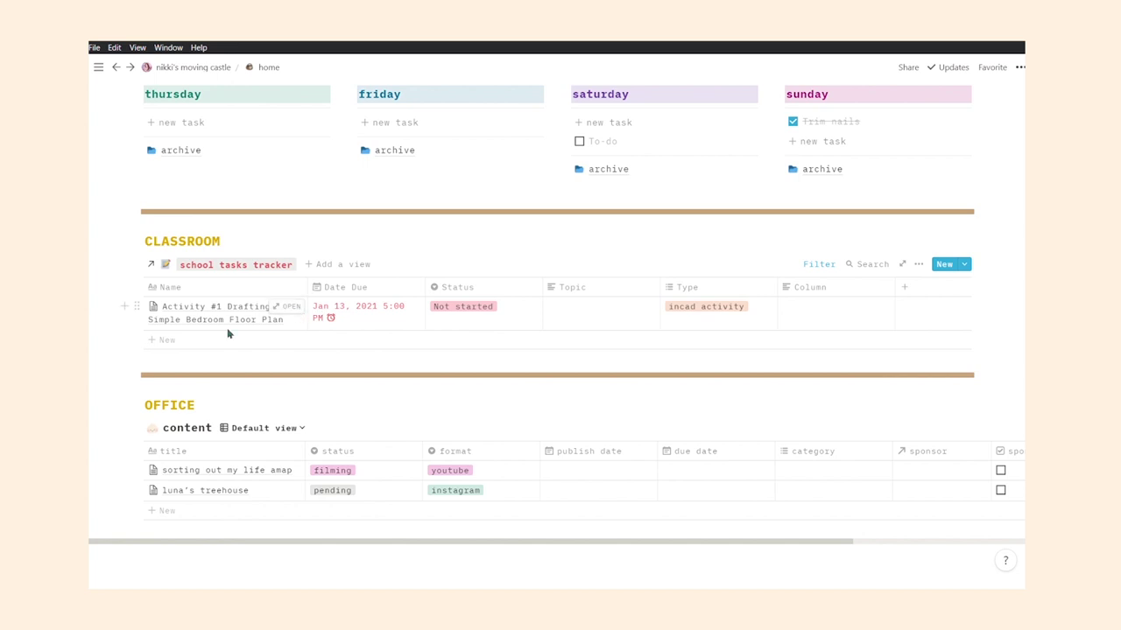
click(287, 306)
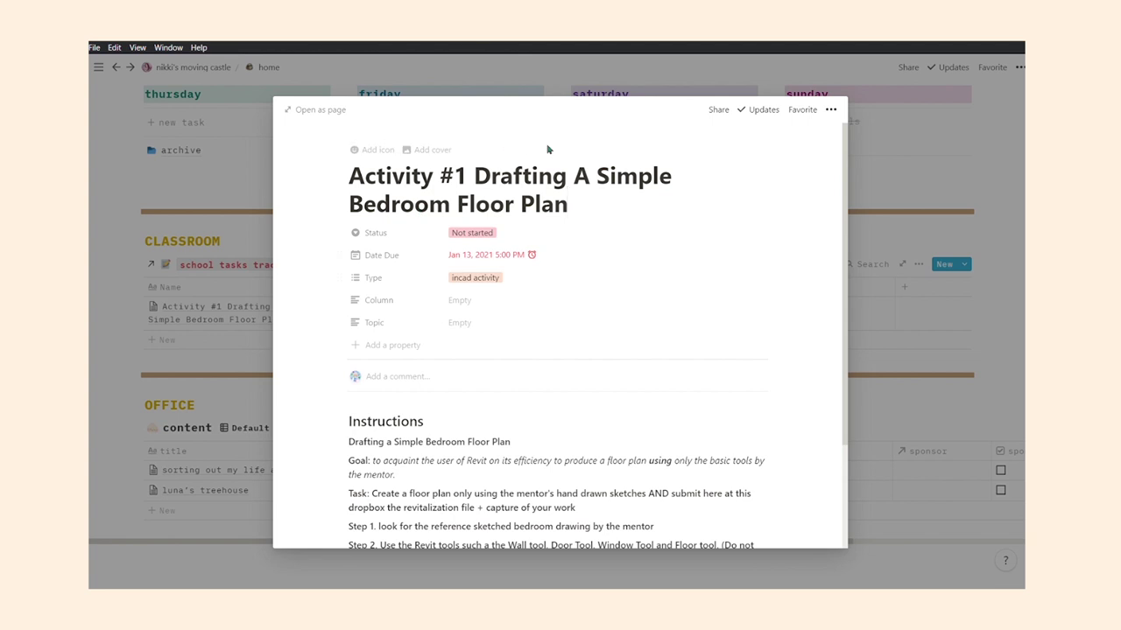
- Examine the properties and Instructions section of the Activity #1 entry through to the final upload step
scroll(438, 356, down, 3)
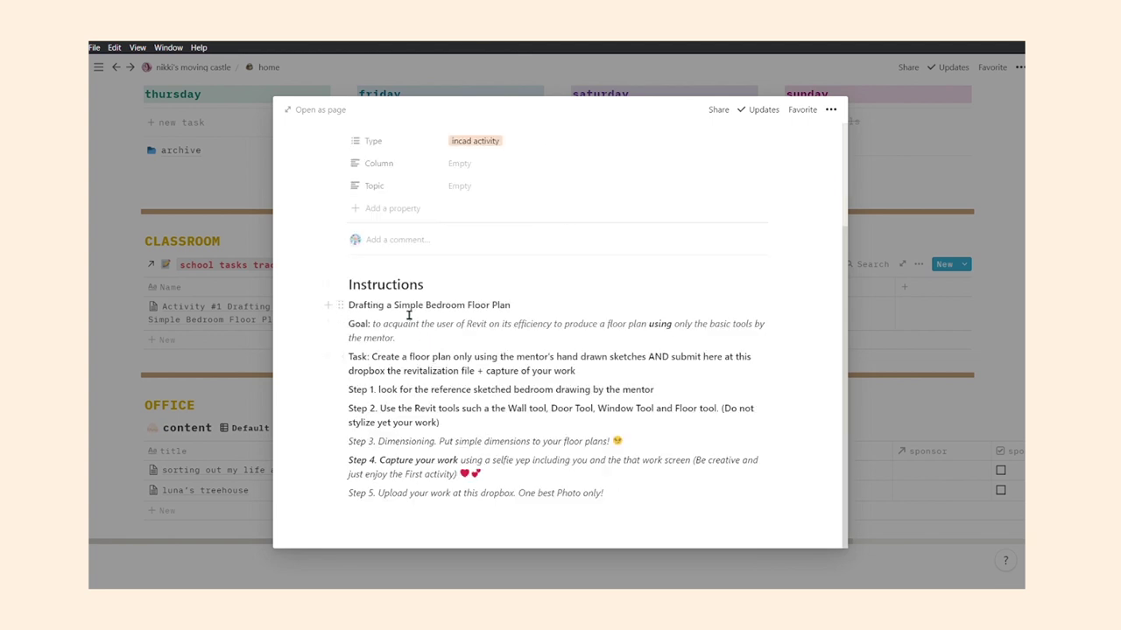
scroll(449, 379, up, 3)
scroll(449, 380, down, 3)
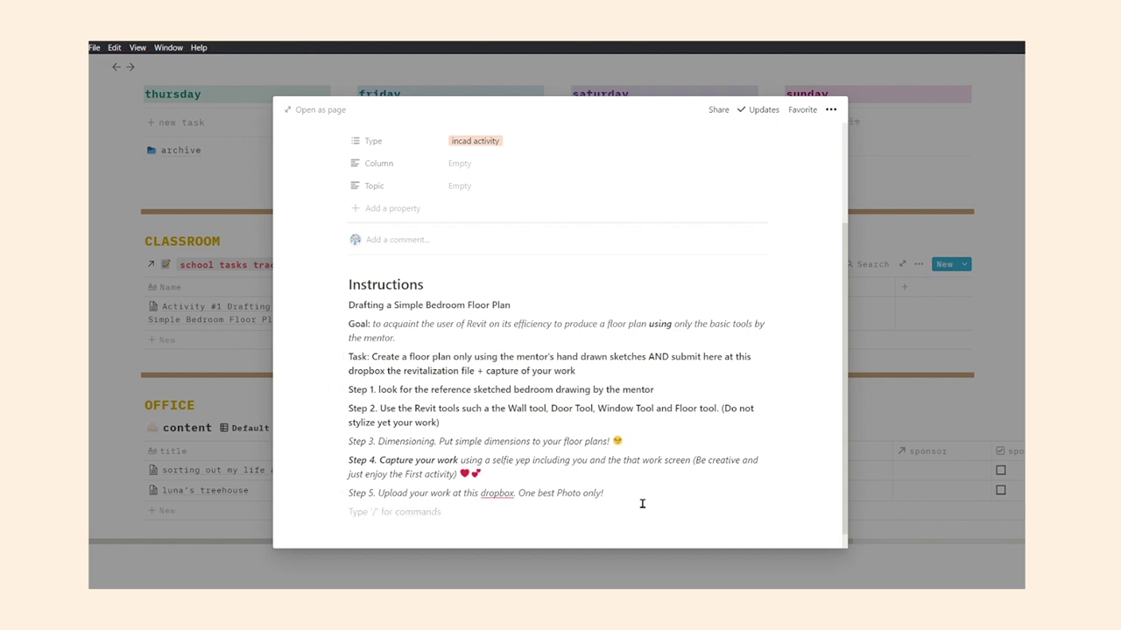
- Browse the available block types, from inline databases to background colors, on an empty line below the instructions, and close the activity entry
text(/)
scroll(512, 406, down, 3)
scroll(512, 406, down, 5)
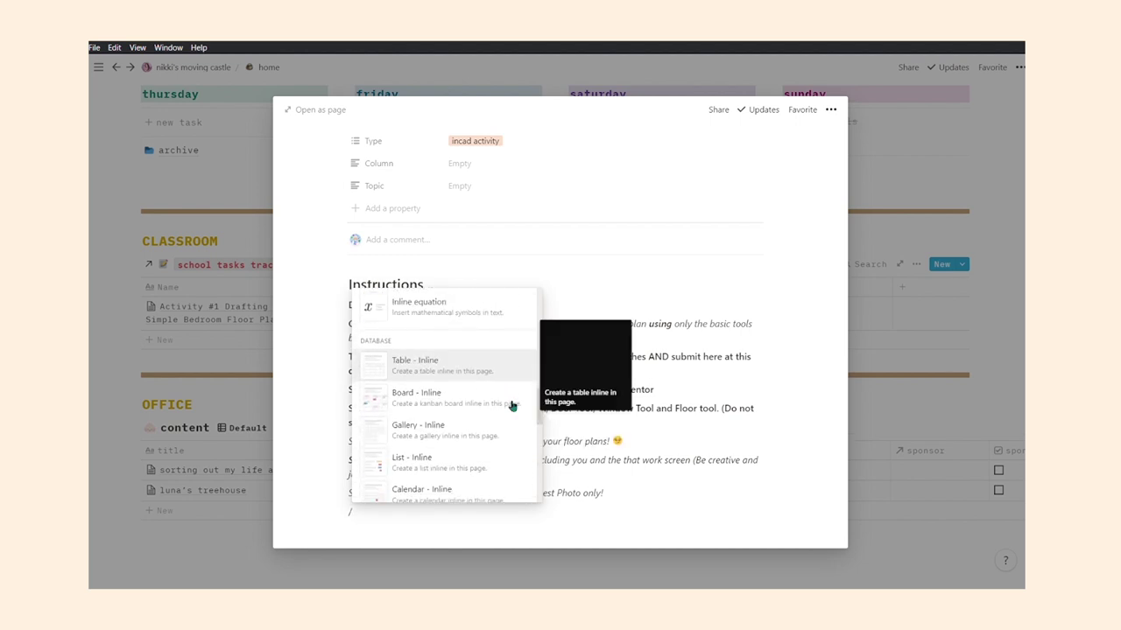
scroll(512, 406, up, 5)
scroll(512, 406, down, 5)
scroll(512, 406, down, 5)
scroll(450, 365, down, 10)
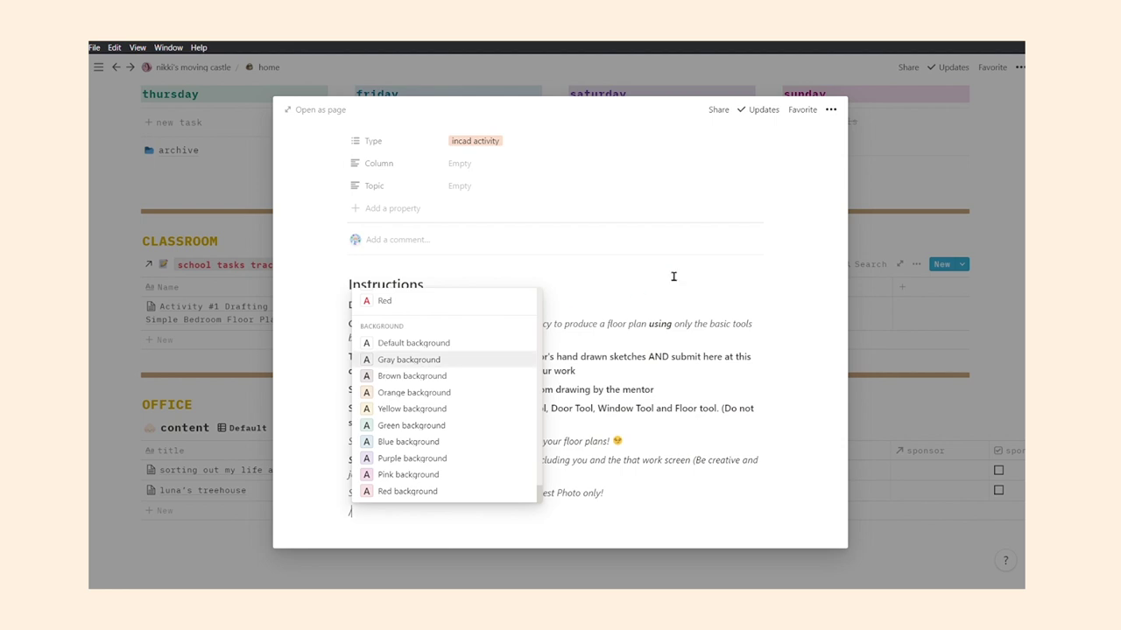
click(878, 408)
click(908, 427)
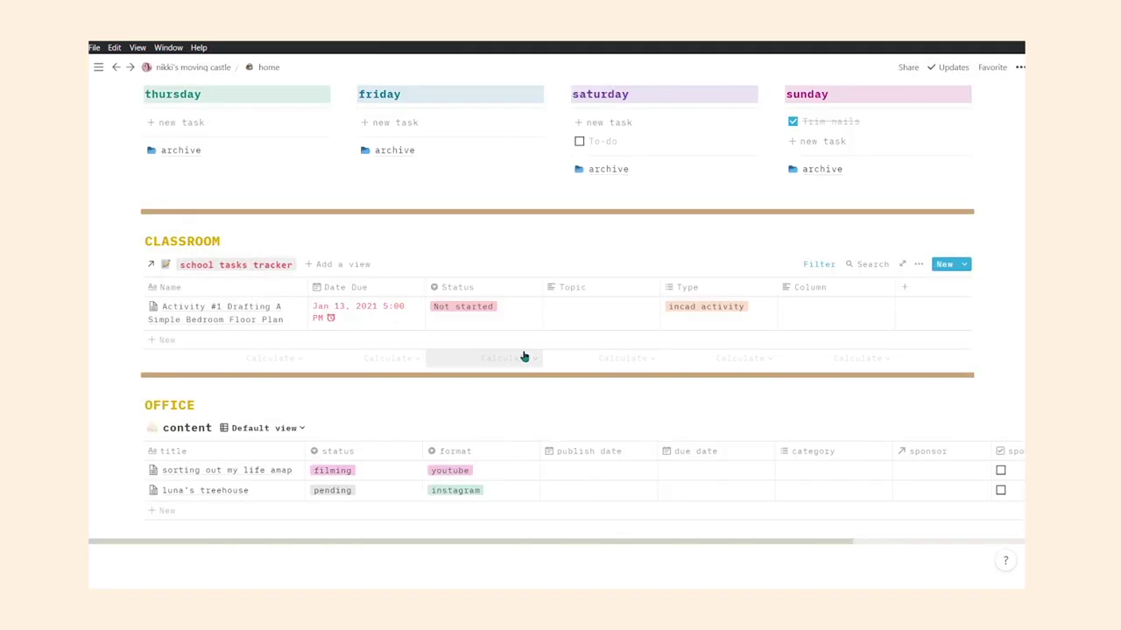
- Open the "sorting out my life amap" entry in the content table and examine its properties, video meta, content area, filming / b-rolls and additional sections
scroll(257, 408, down, 2)
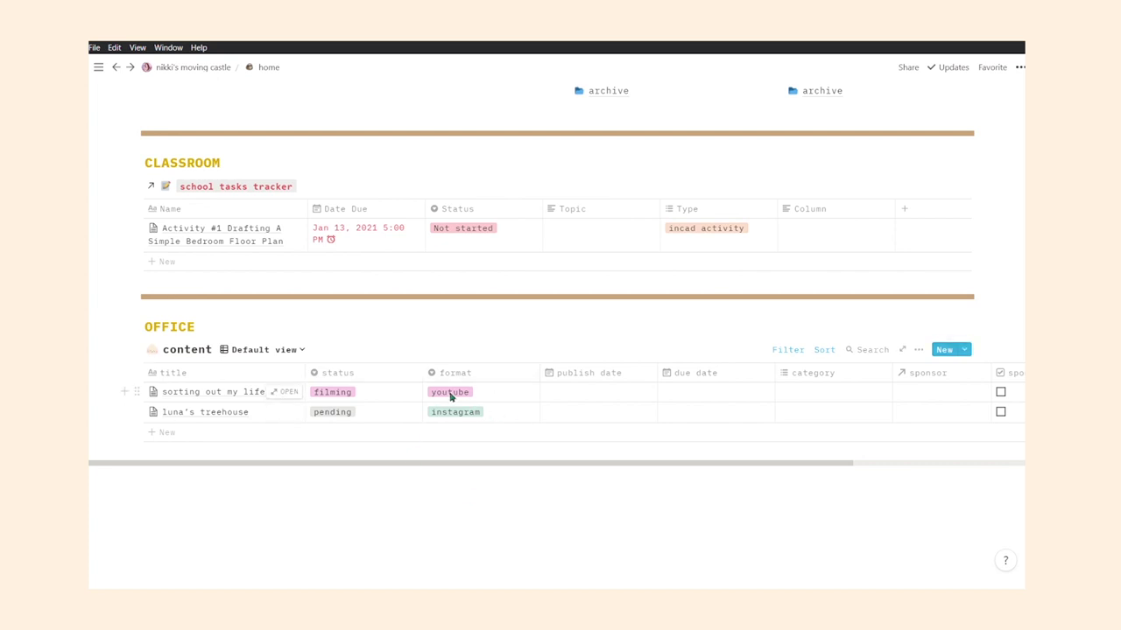
click(289, 393)
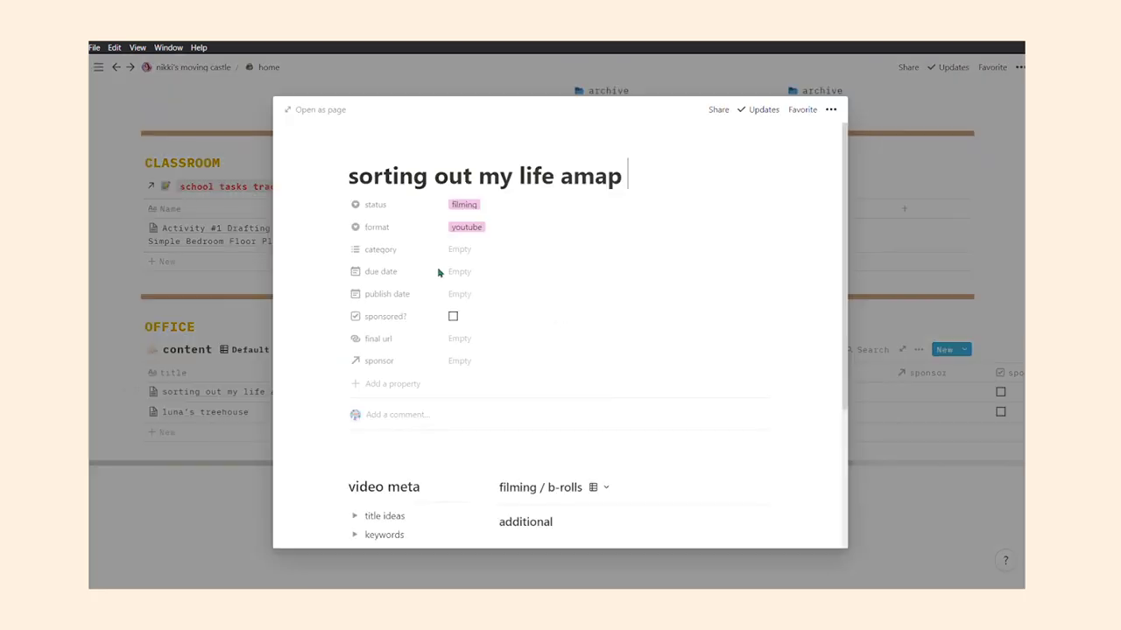
scroll(437, 271, down, 3)
scroll(440, 273, down, 2)
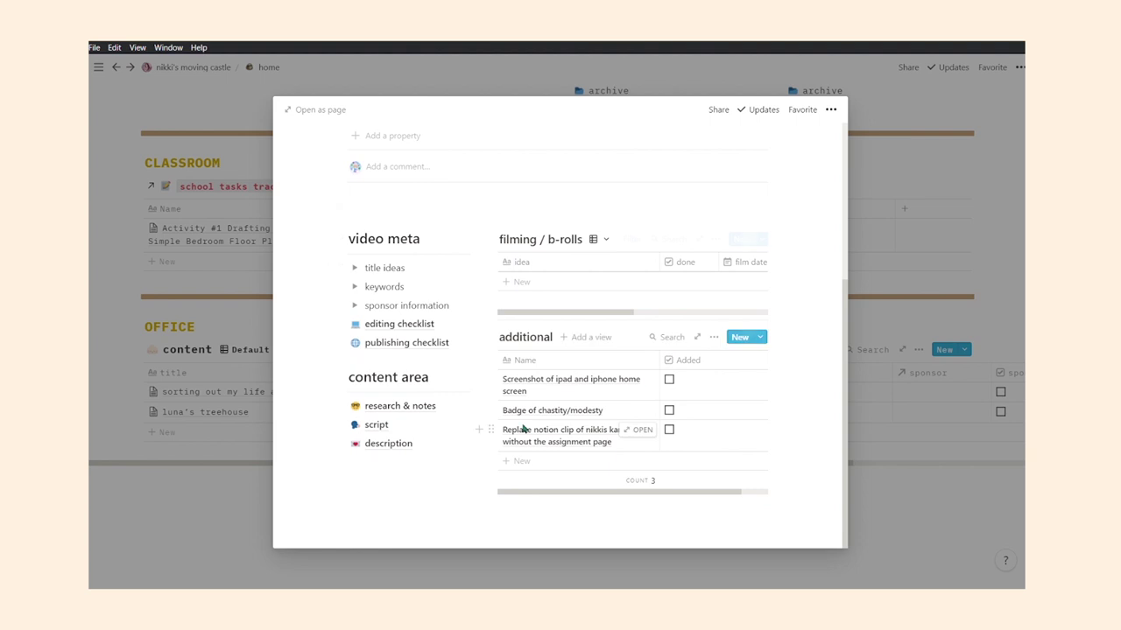
scroll(545, 303, up, 5)
scroll(545, 303, down, 5)
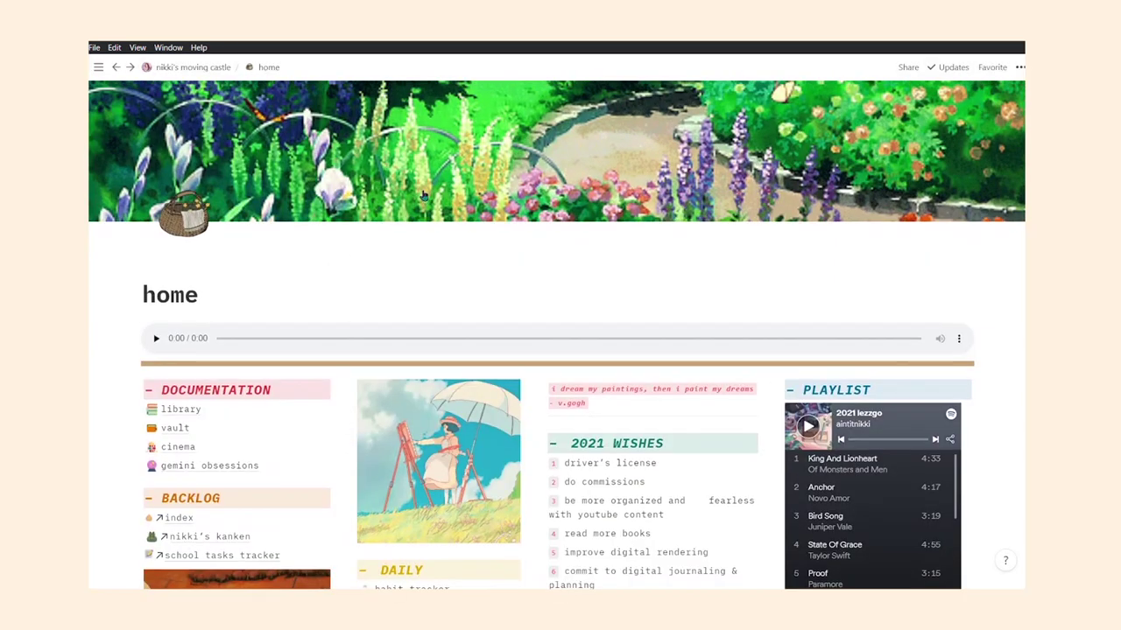
- Examine the upper part of the home page, covering the Documentation, Backlog, Daily, 2021 Wishes and Playlist sections
scroll(420, 196, down, 2)
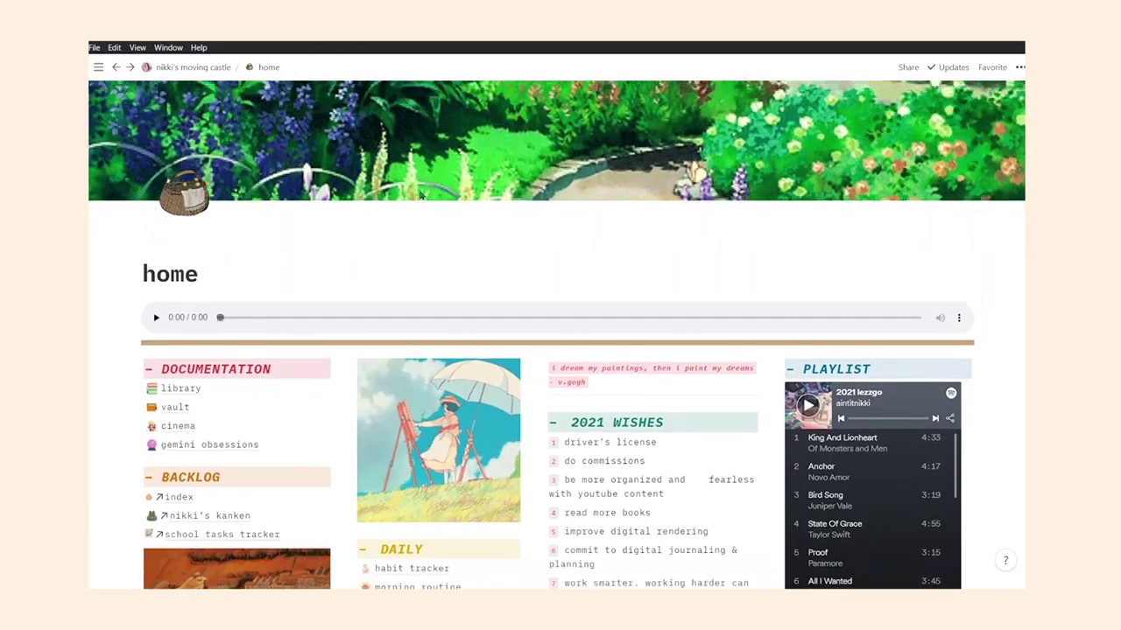
scroll(420, 196, down, 1)
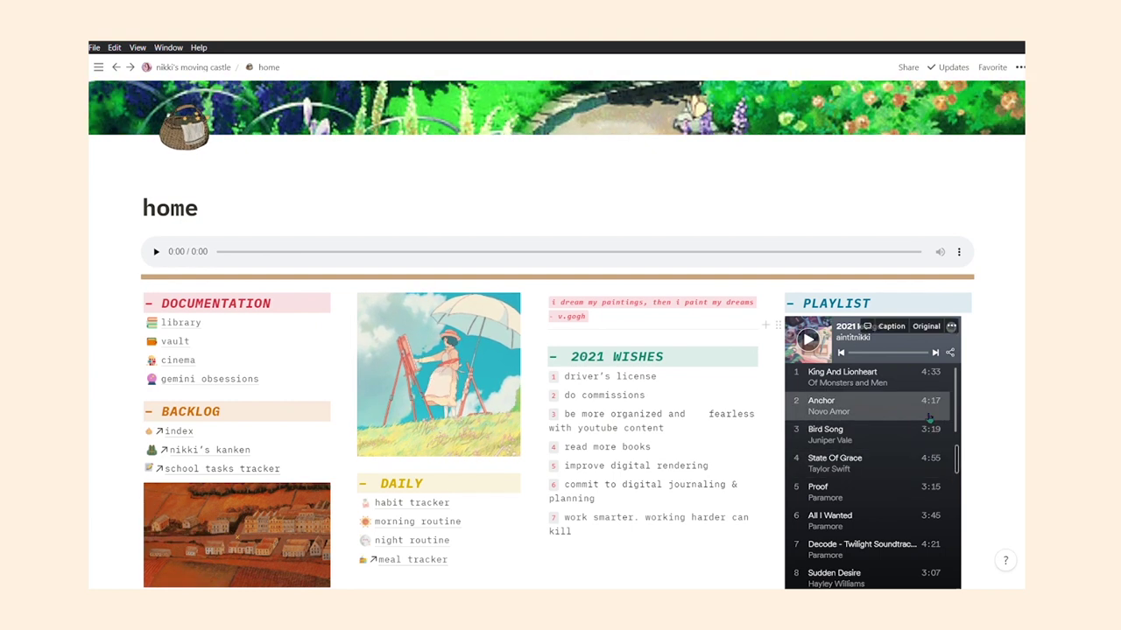
scroll(930, 418, down, 1)
scroll(646, 517, down, 1)
scroll(646, 517, down, 1)
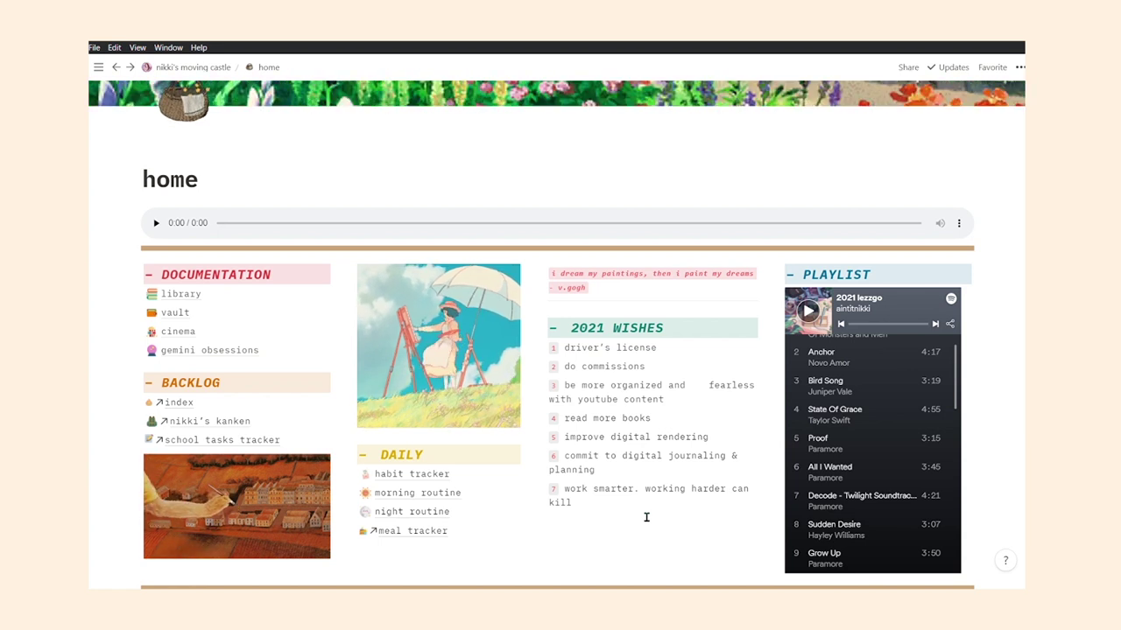
scroll(646, 518, down, 1)
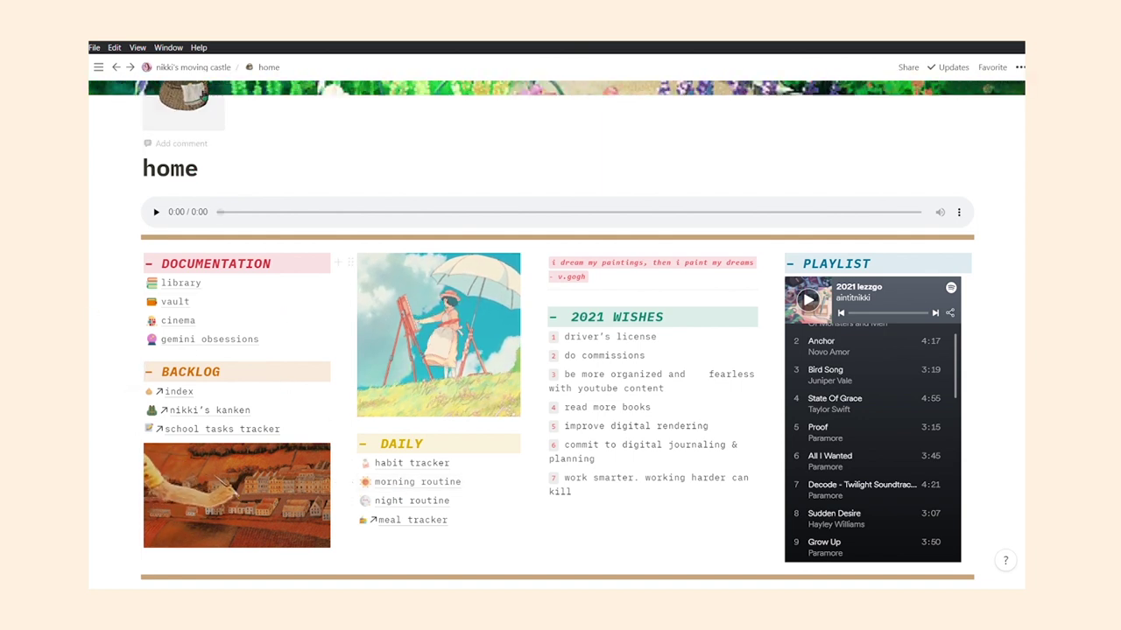
- Visit the parent page of home and return to the Documentation section of the home page
click(200, 66)
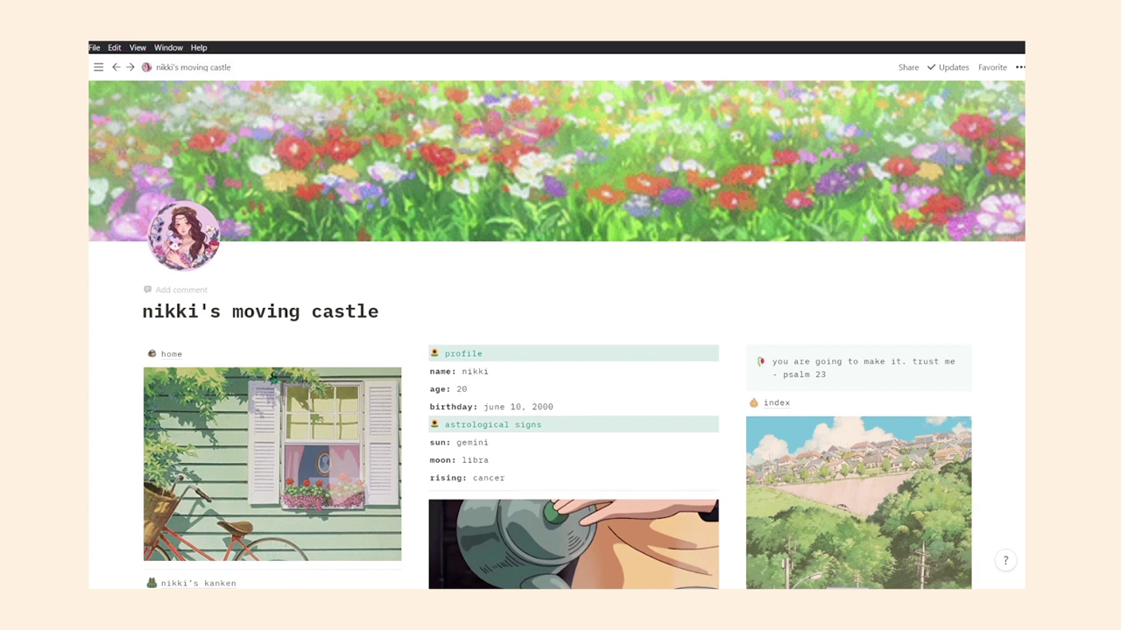
click(180, 355)
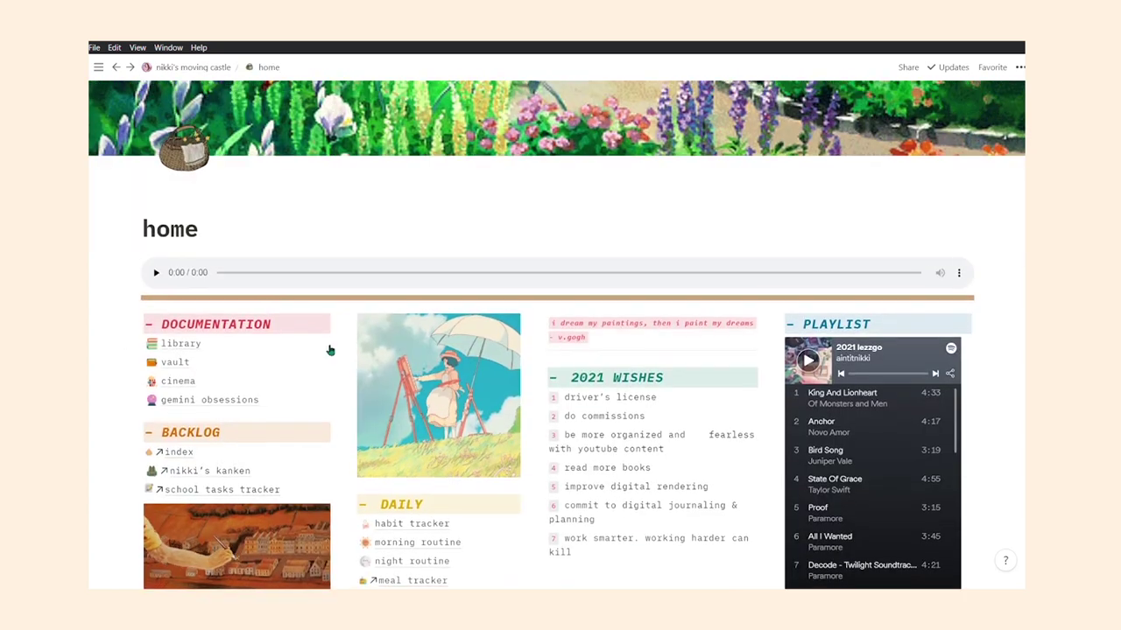
scroll(331, 350, down, 1)
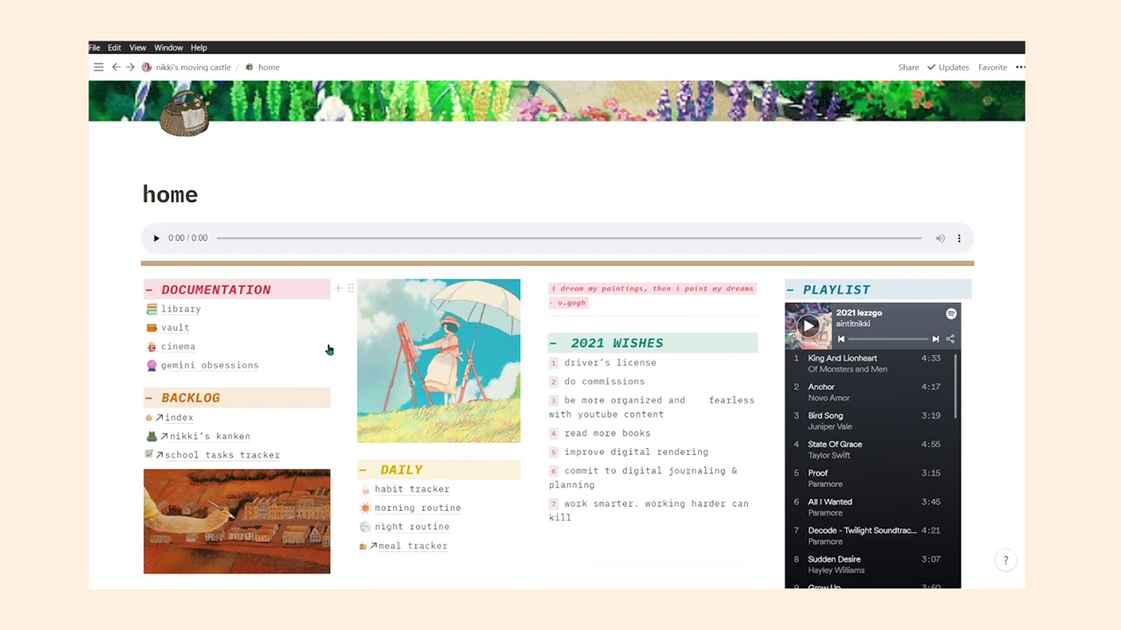
- Open the library page from Documentation and examine its bookshelf table and tbr gallery
click(203, 312)
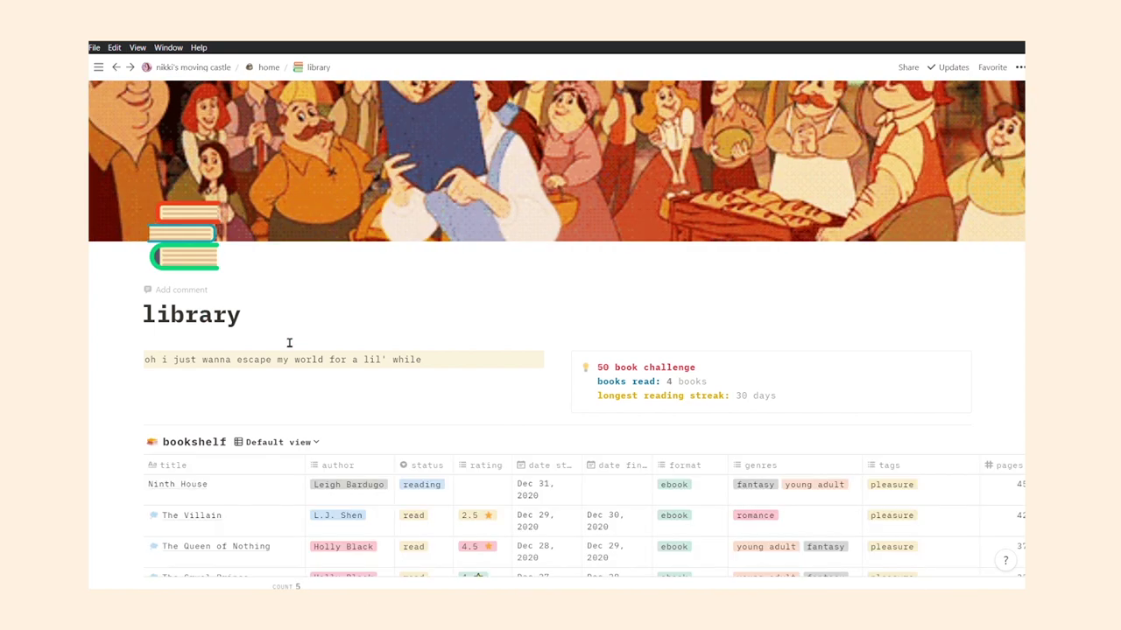
scroll(414, 405, down, 2)
scroll(414, 405, down, 3)
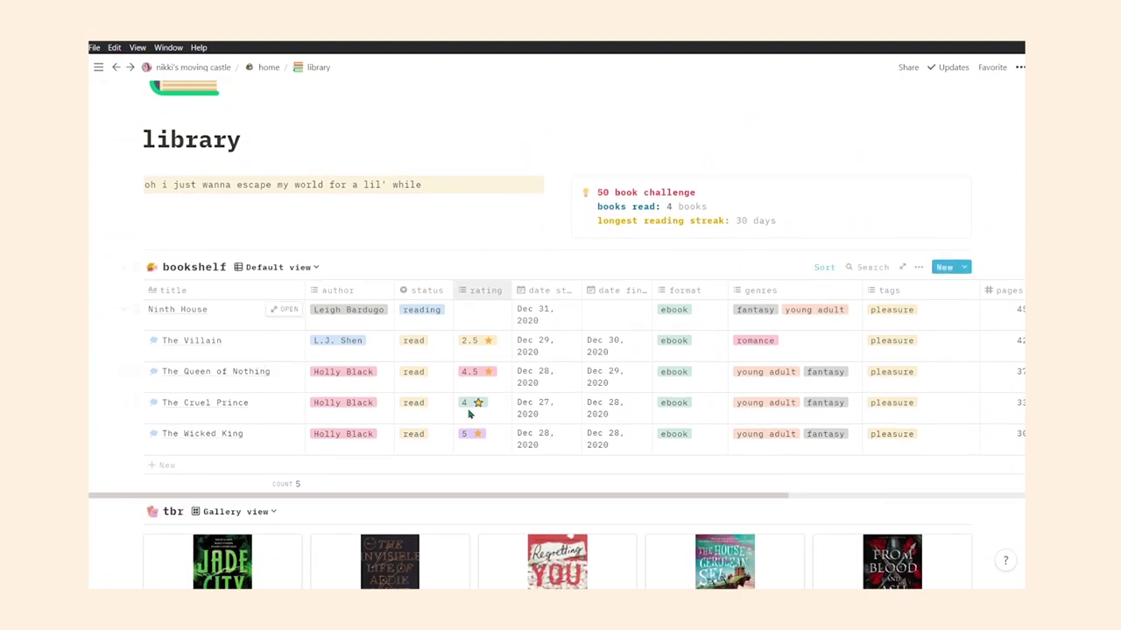
scroll(364, 391, down, 7)
scroll(332, 254, up, 6)
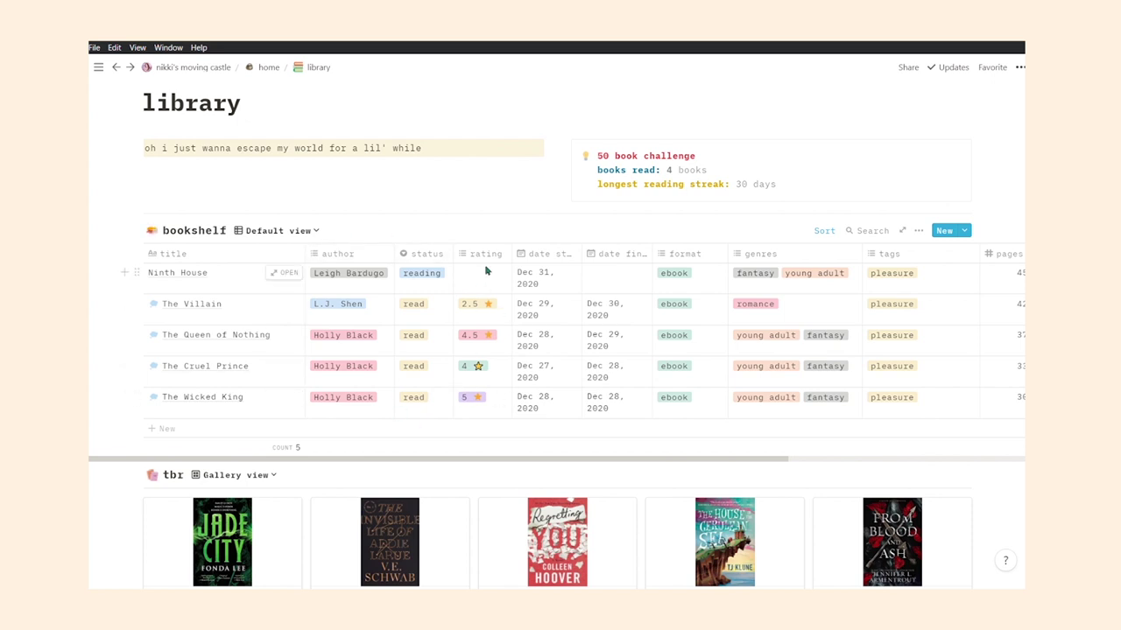
scroll(487, 270, down, 5)
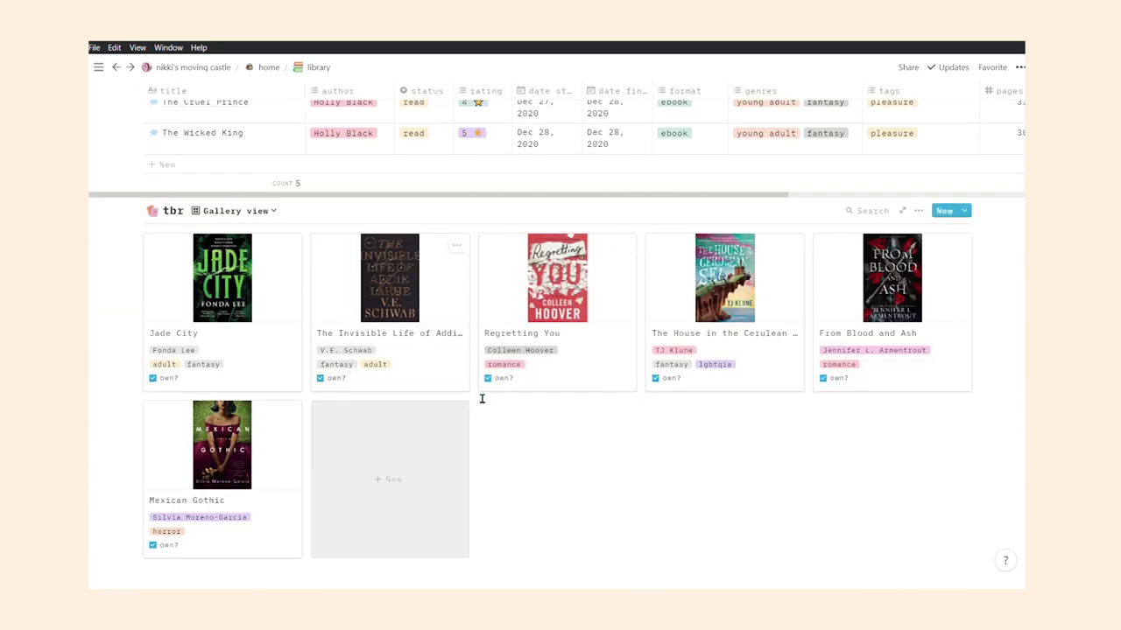
scroll(486, 421, up, 6)
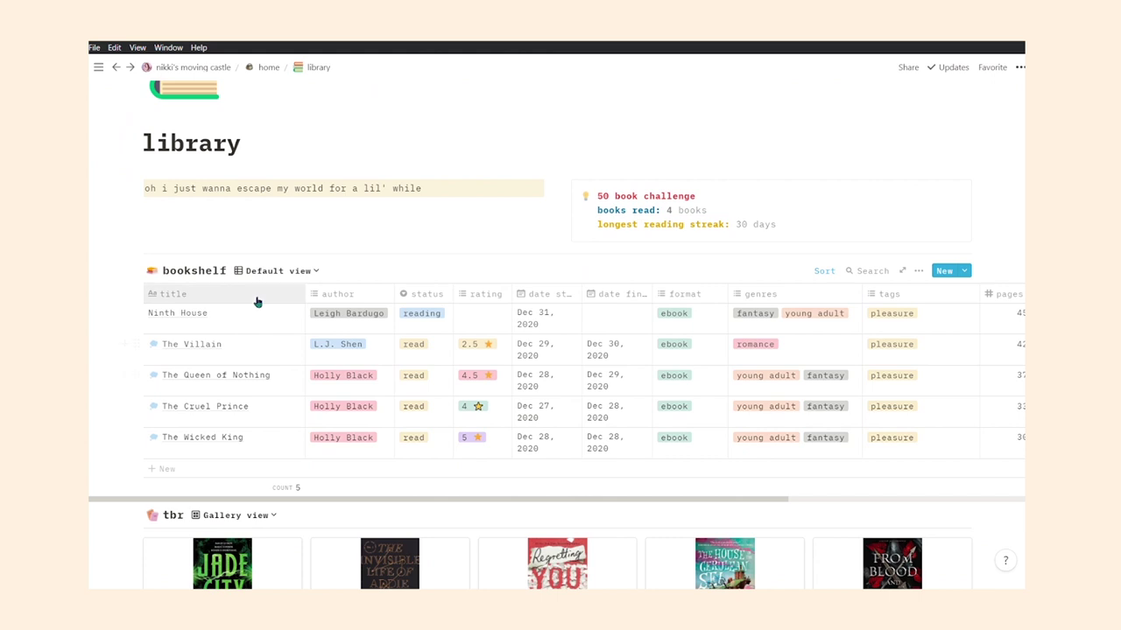
- Open The Cruel Prince from the bookshelf, review its properties and full book review, and close the entry
click(284, 407)
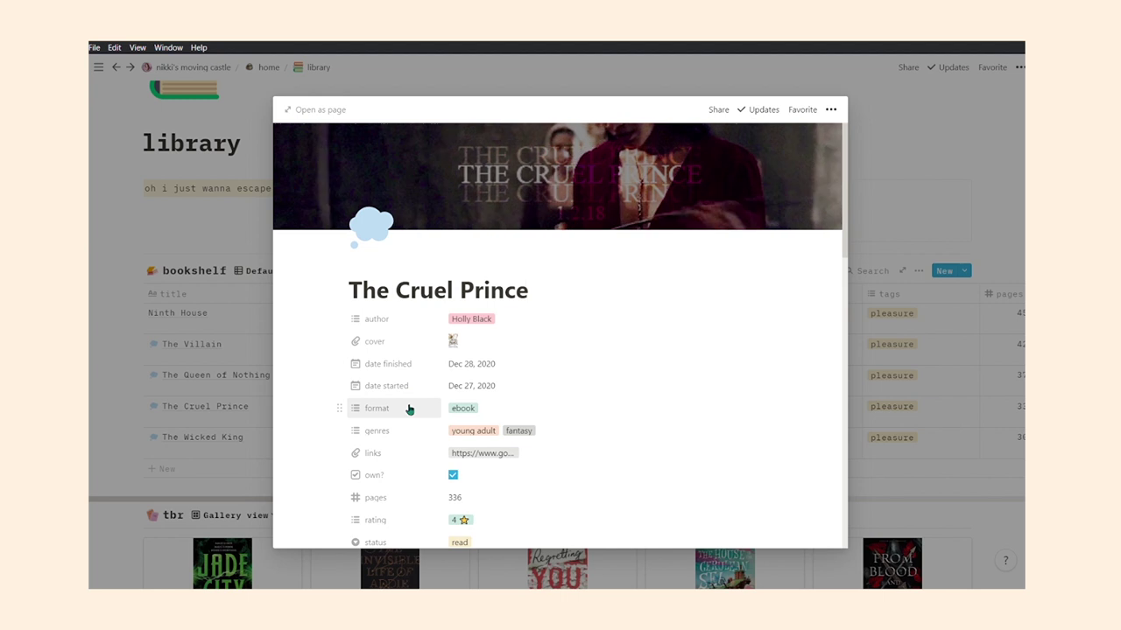
scroll(408, 408, down, 8)
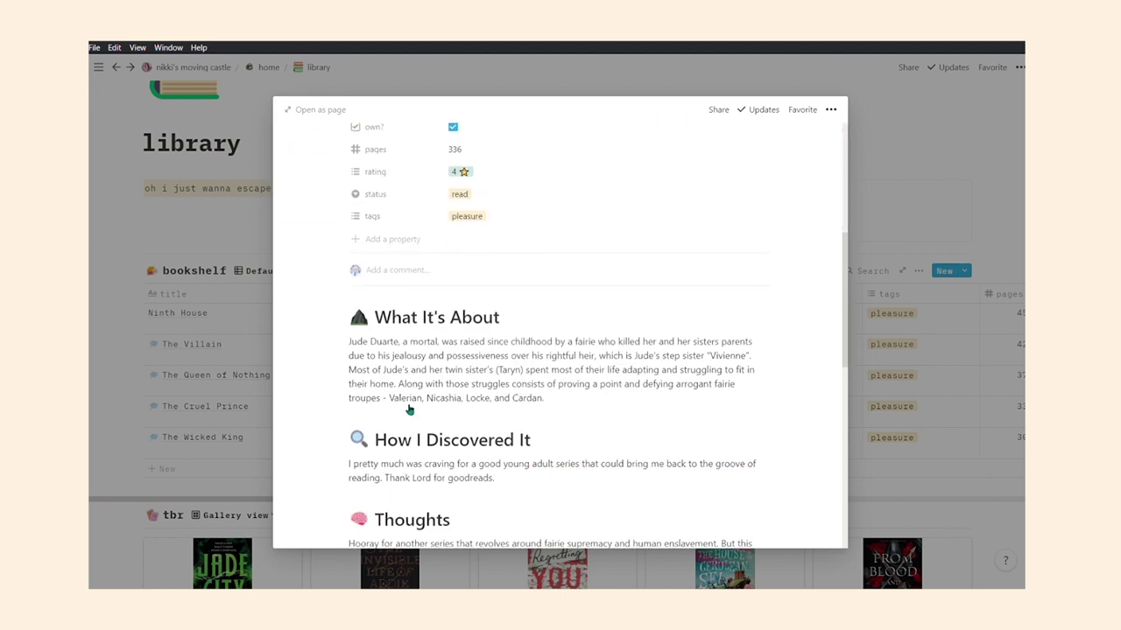
scroll(552, 361, down, 5)
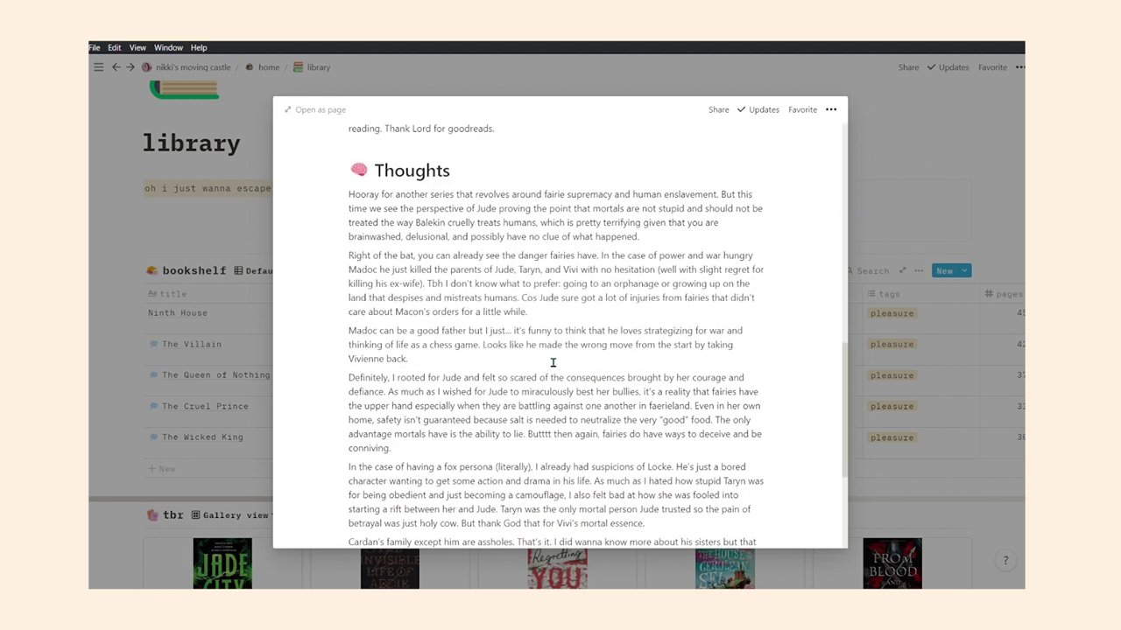
scroll(552, 361, up, 3)
scroll(552, 361, down, 2)
scroll(553, 362, down, 4)
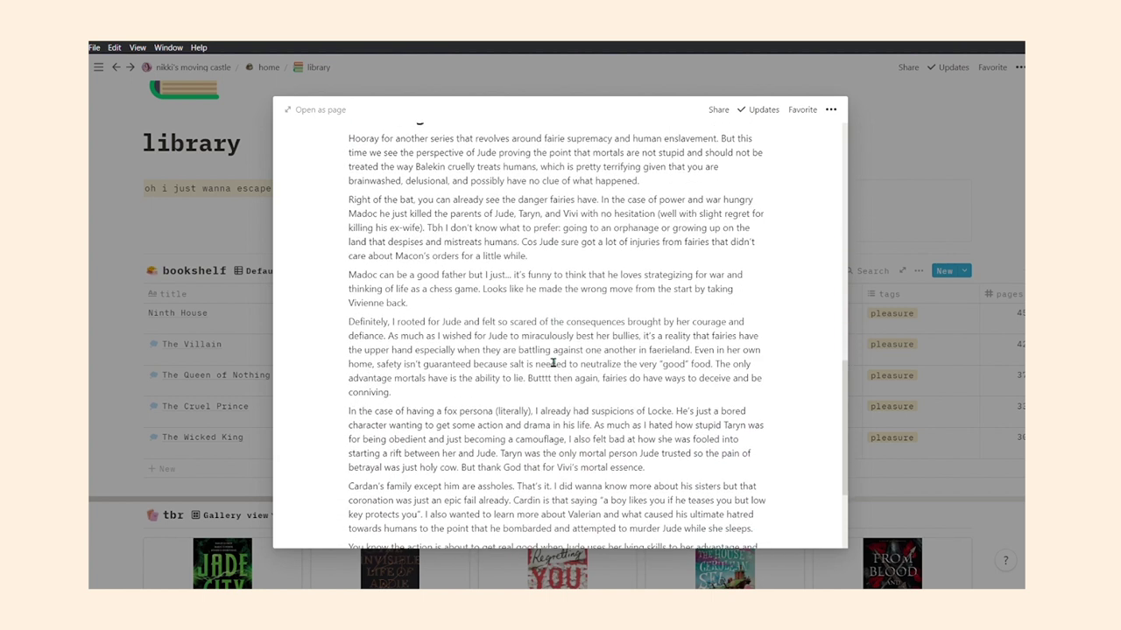
scroll(552, 362, down, 1)
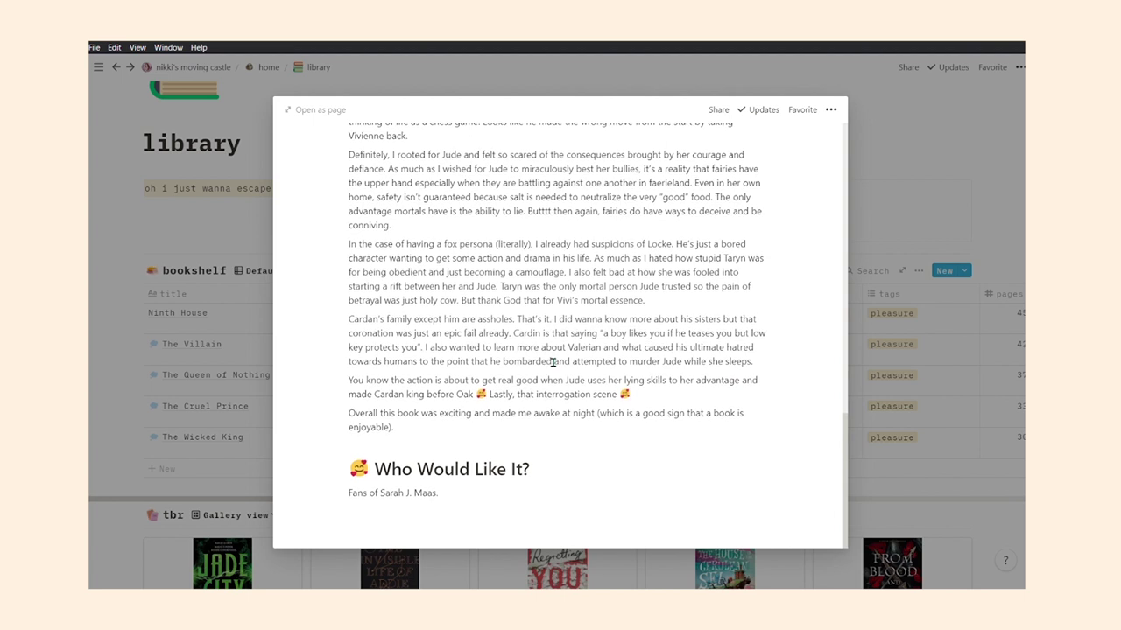
scroll(418, 351, up, 15)
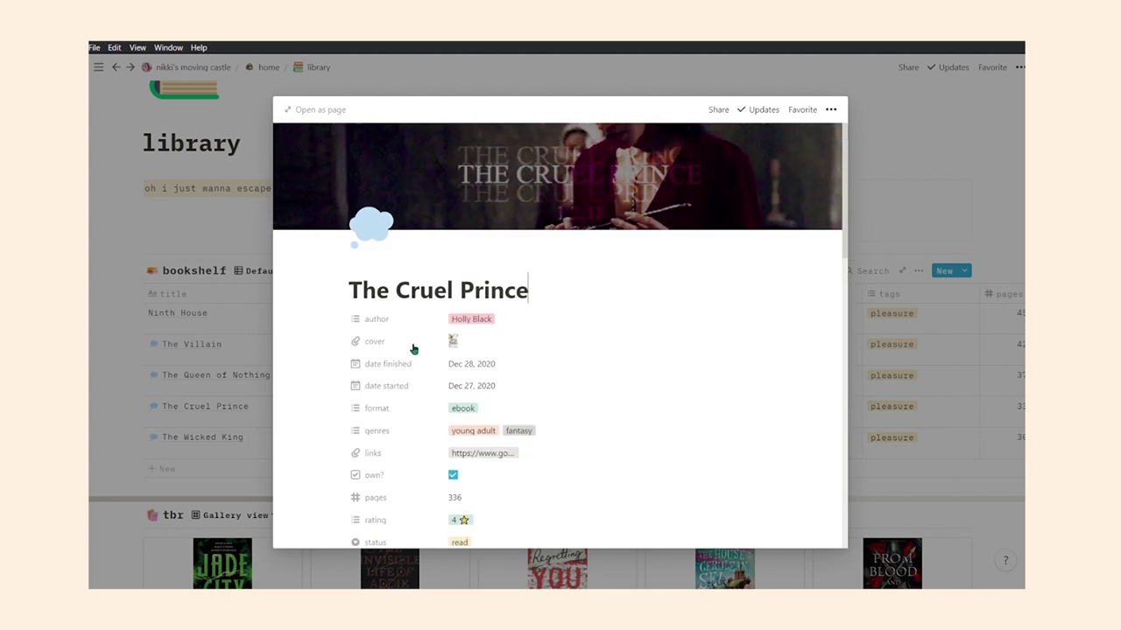
click(222, 337)
- Show the tbr database in its Default view table and switch it back to Gallery view
scroll(221, 337, down, 3)
scroll(222, 337, up, 2)
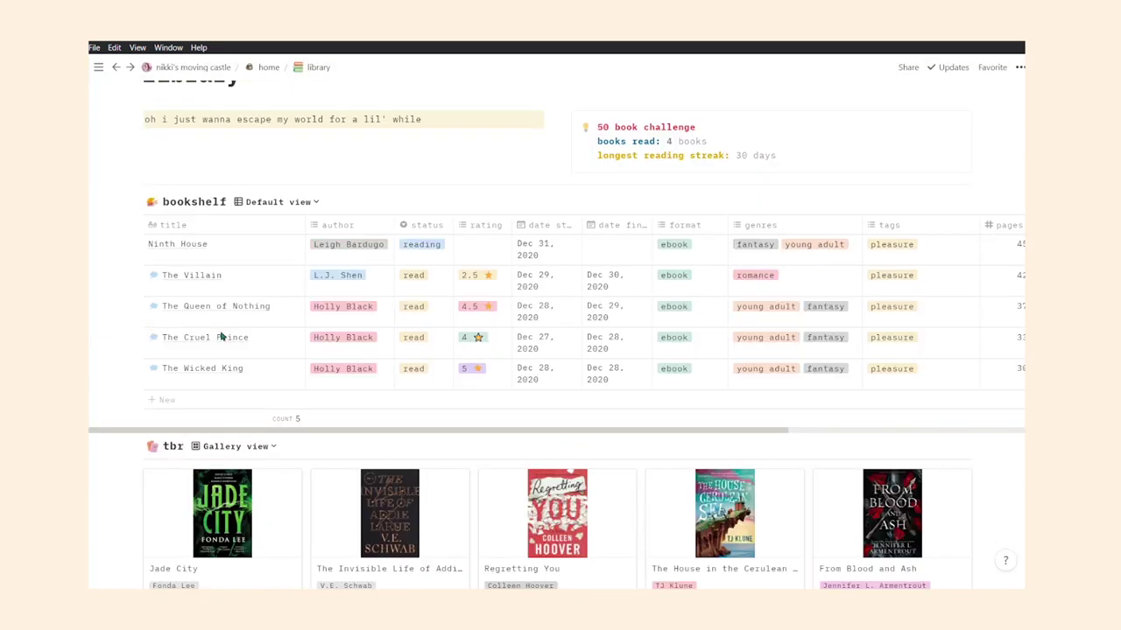
scroll(222, 337, down, 3)
click(260, 215)
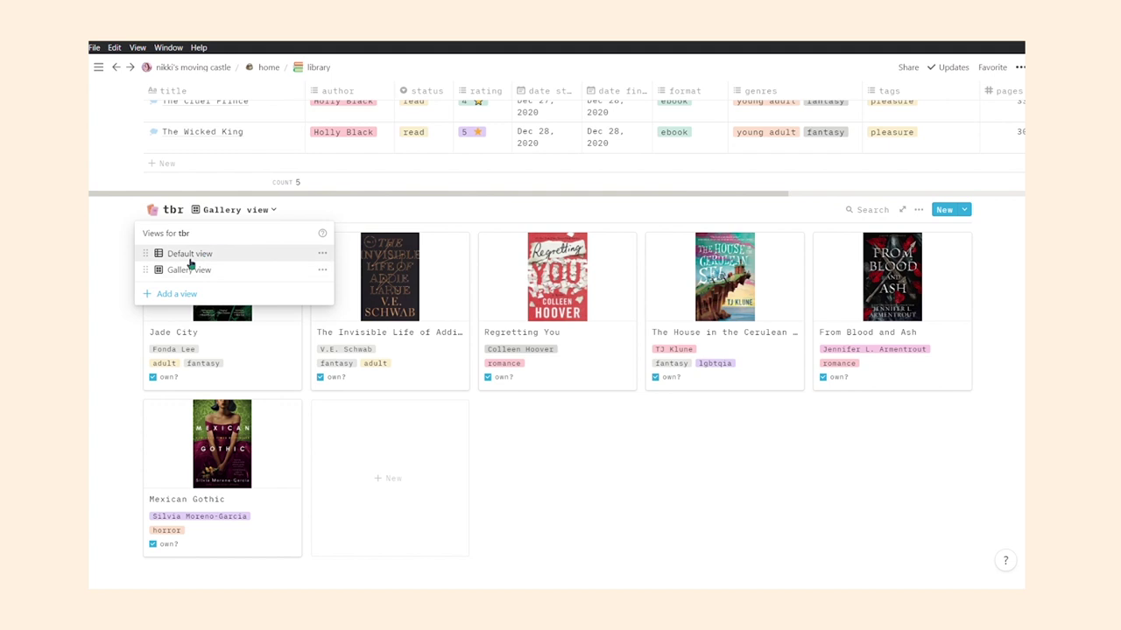
click(186, 254)
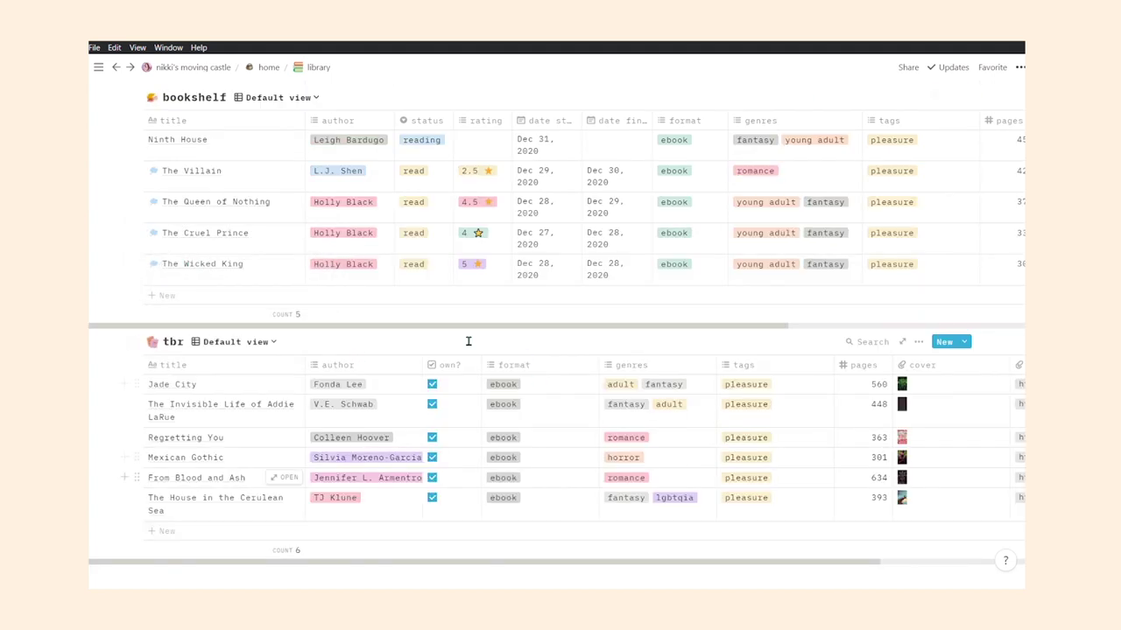
click(253, 344)
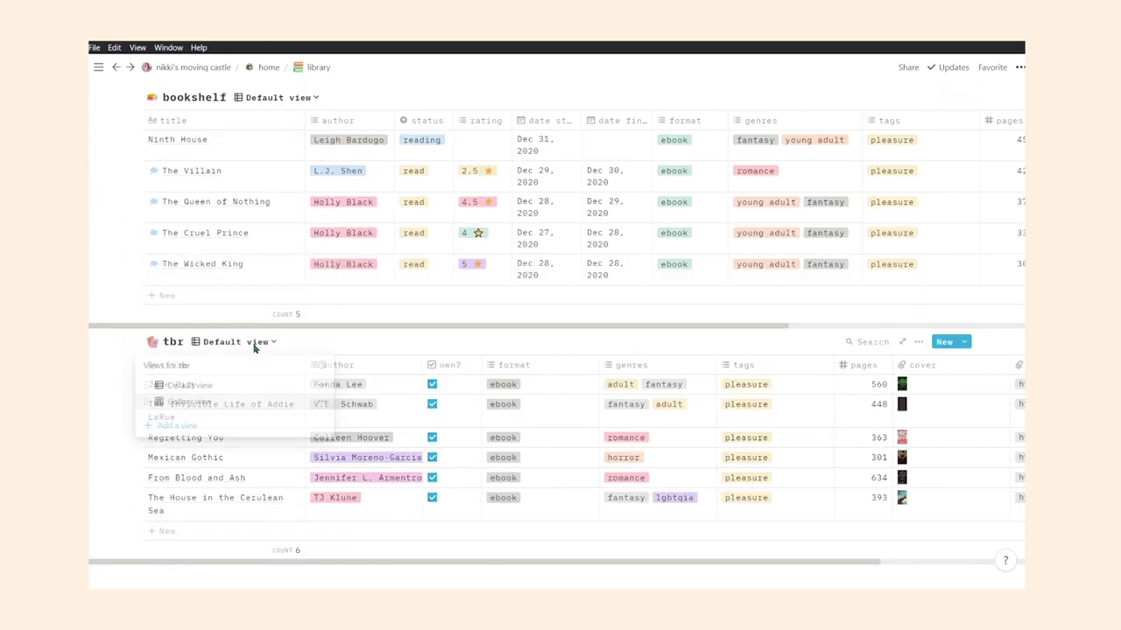
click(171, 402)
scroll(174, 407, down, 3)
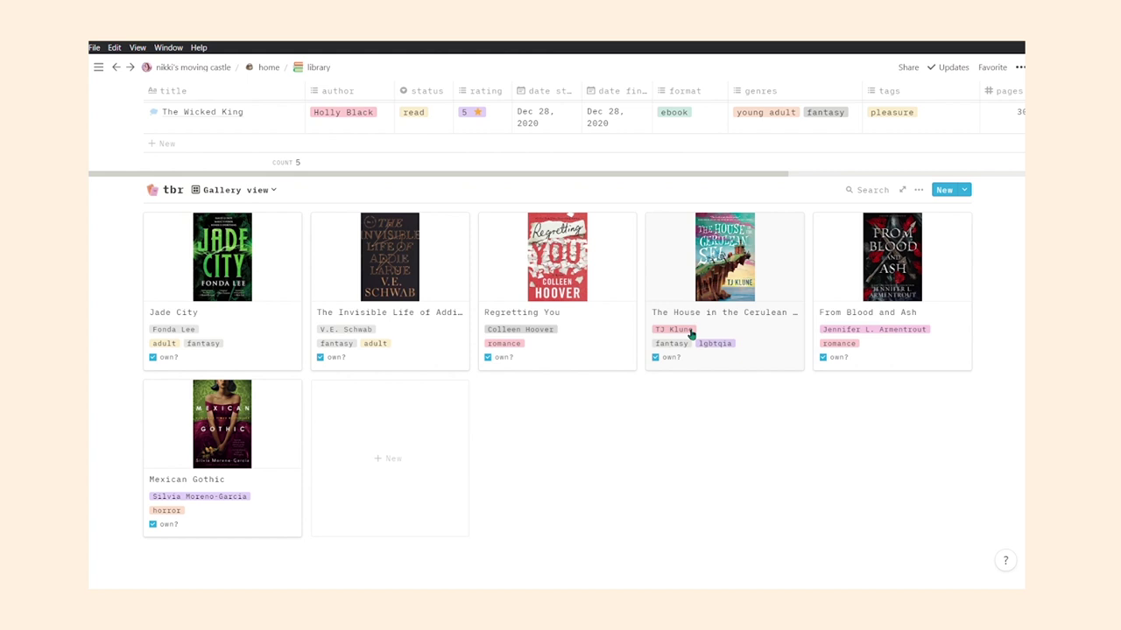
- Add a Board view to the tbr database and look across its author columns
click(240, 190)
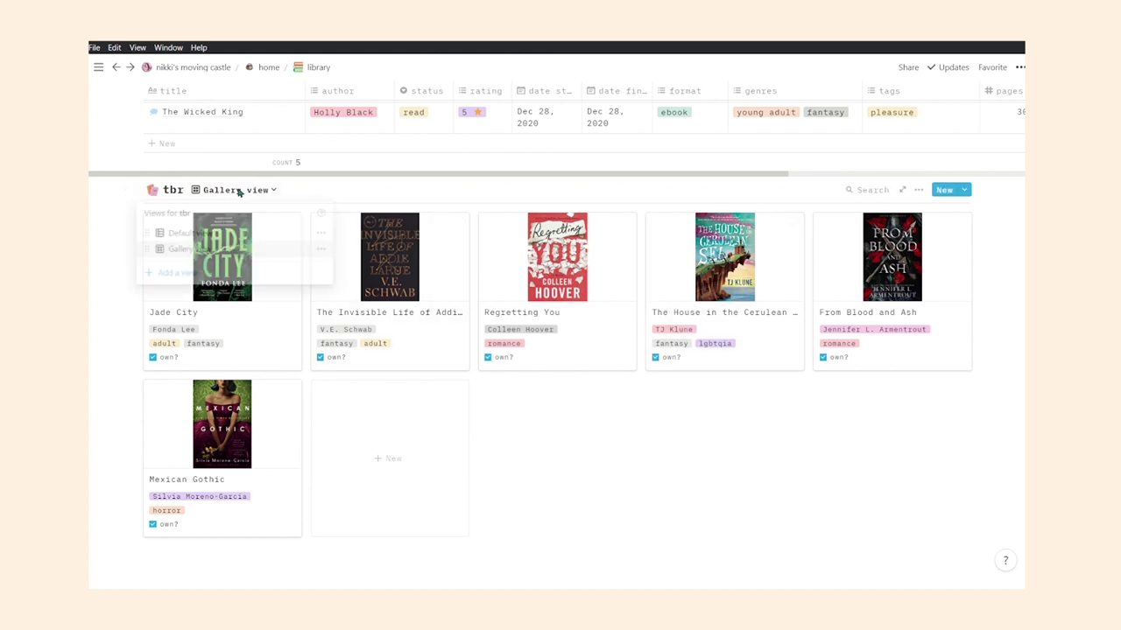
click(201, 277)
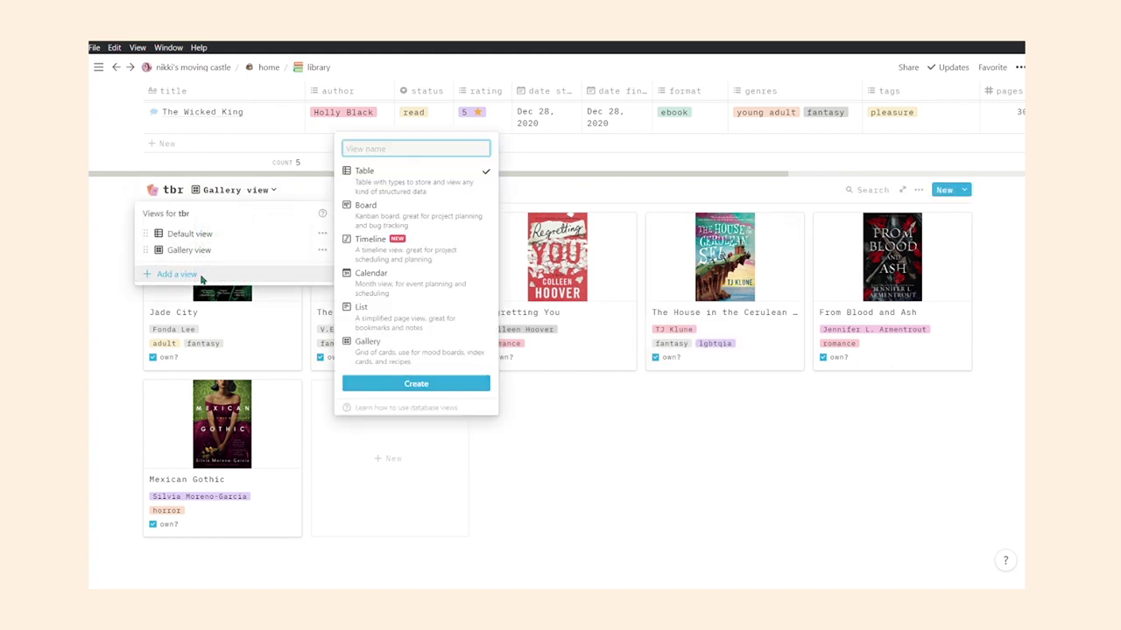
click(445, 217)
key(Return)
scroll(368, 350, right, 3)
drag(419, 349, 360, 349)
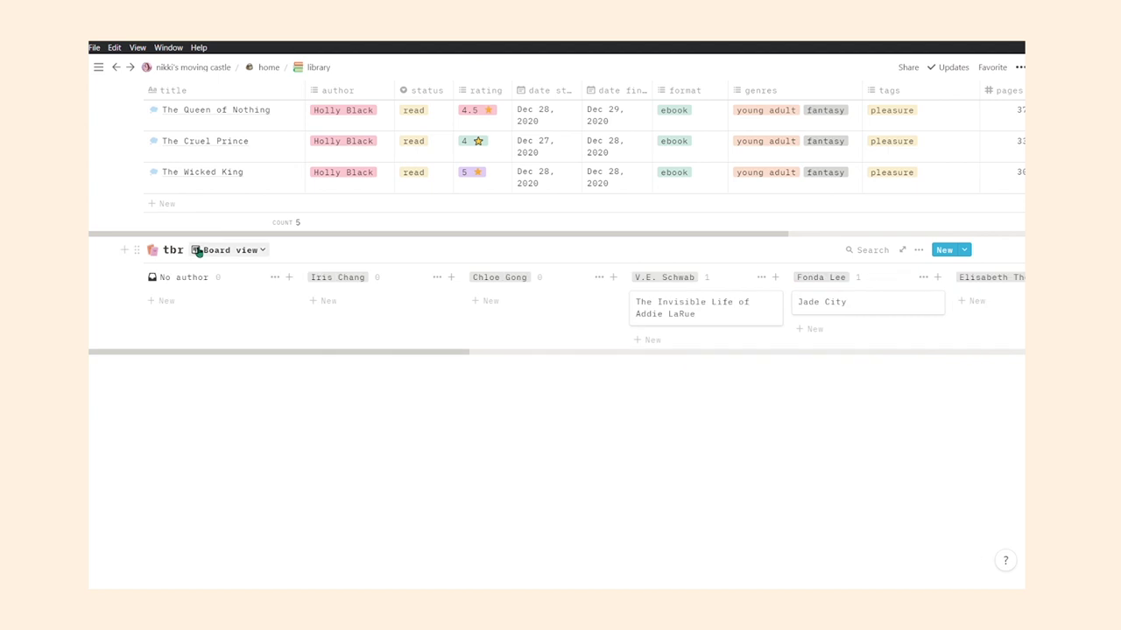
- Show the layout types and options offered for the tbr database's Gallery view
click(199, 250)
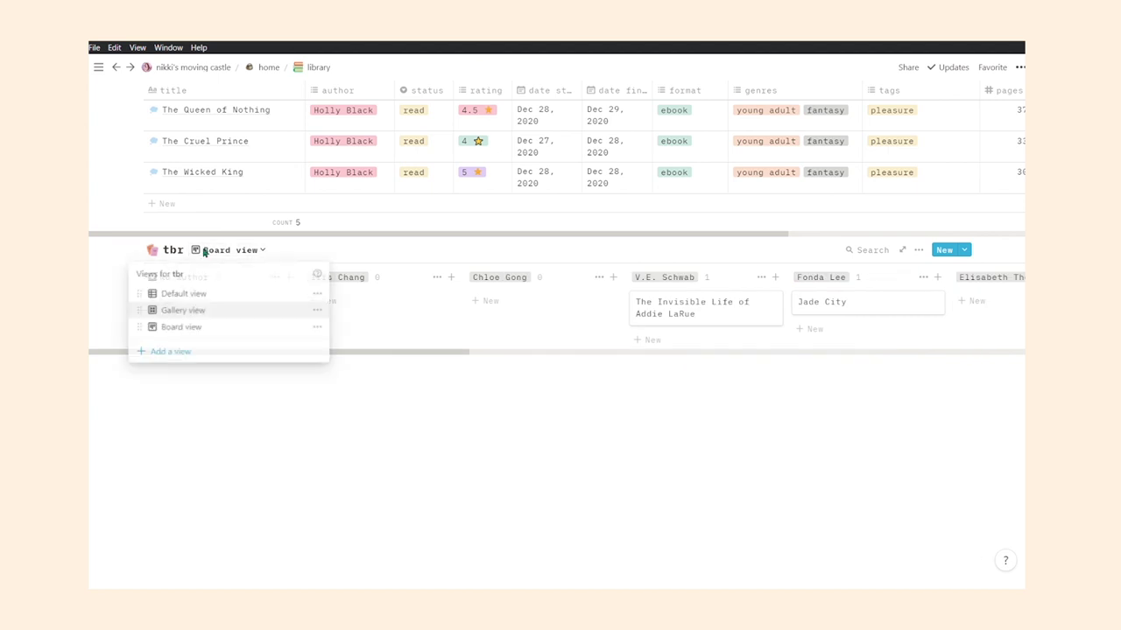
click(317, 310)
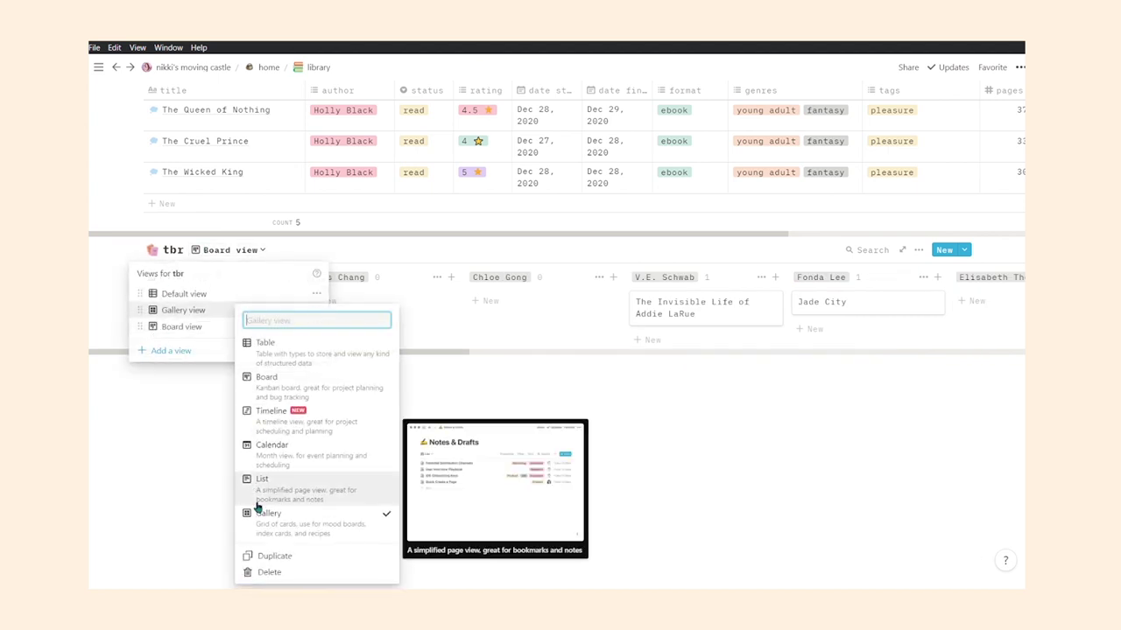
- Open the vault page from Documentation on the home page, view its This Month table, and return to home
click(266, 69)
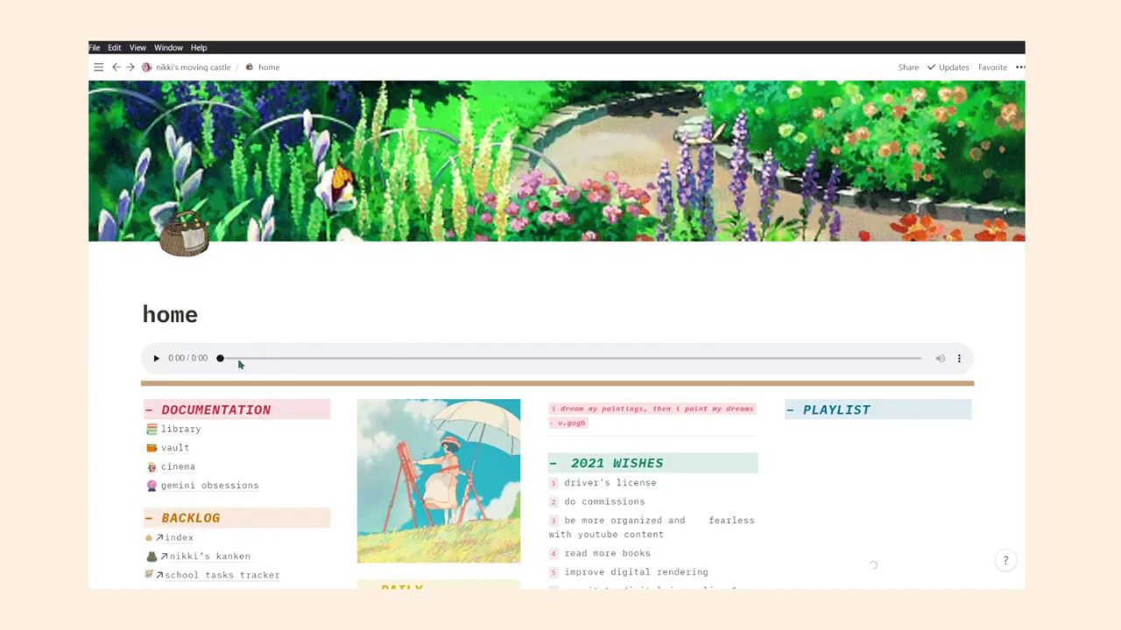
click(171, 453)
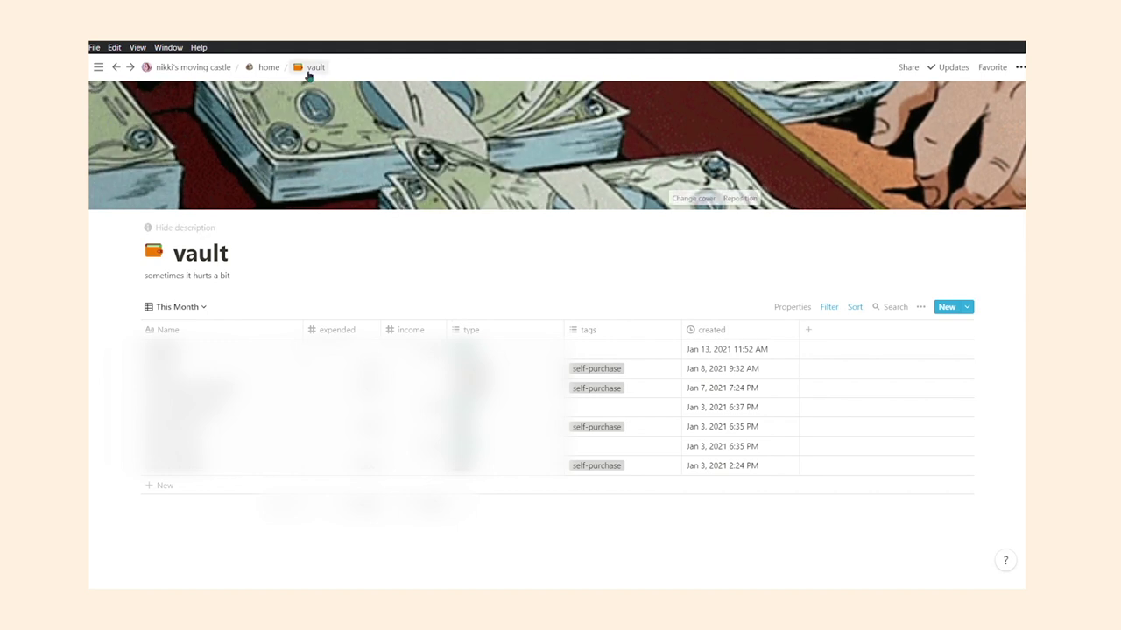
click(270, 69)
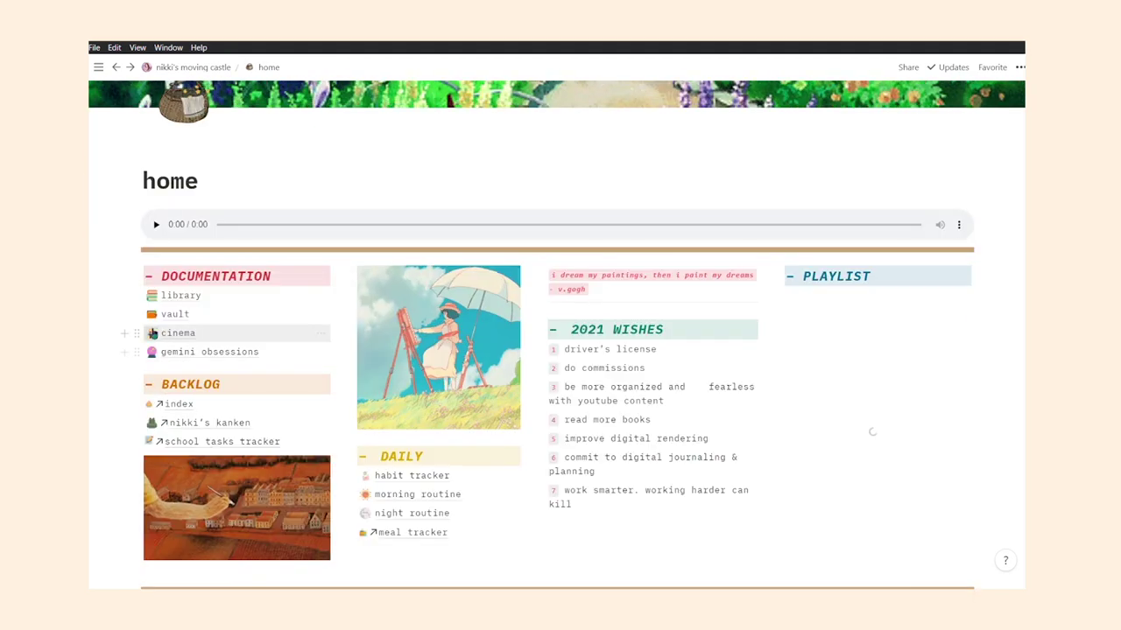
- Open the cinema page from Documentation and examine its shows and movies/films tables
click(180, 334)
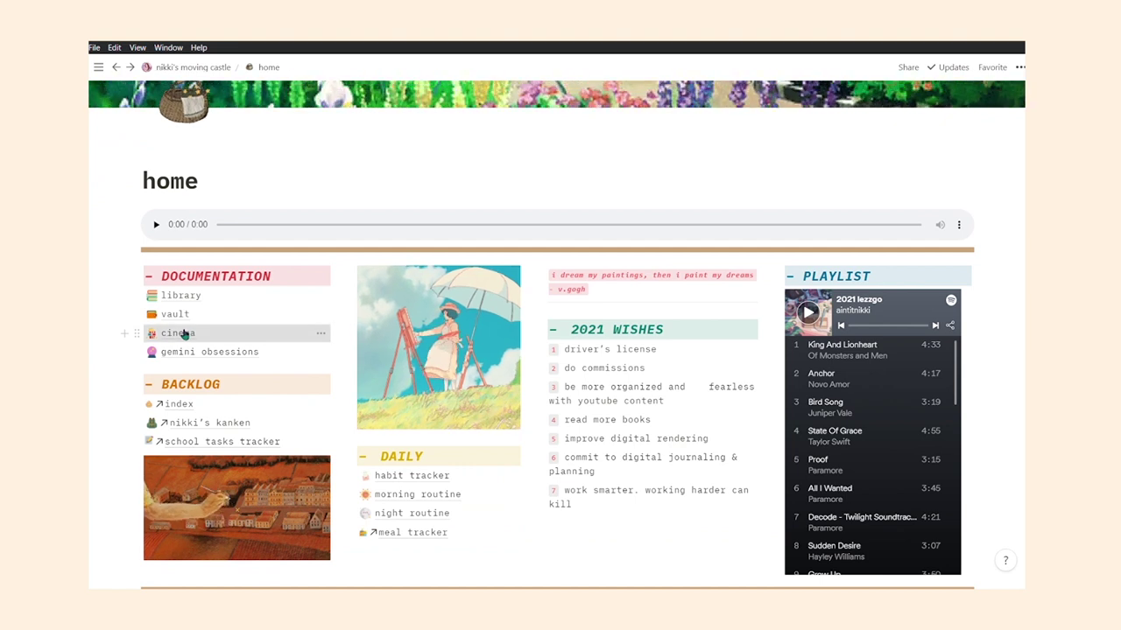
scroll(298, 415, down, 3)
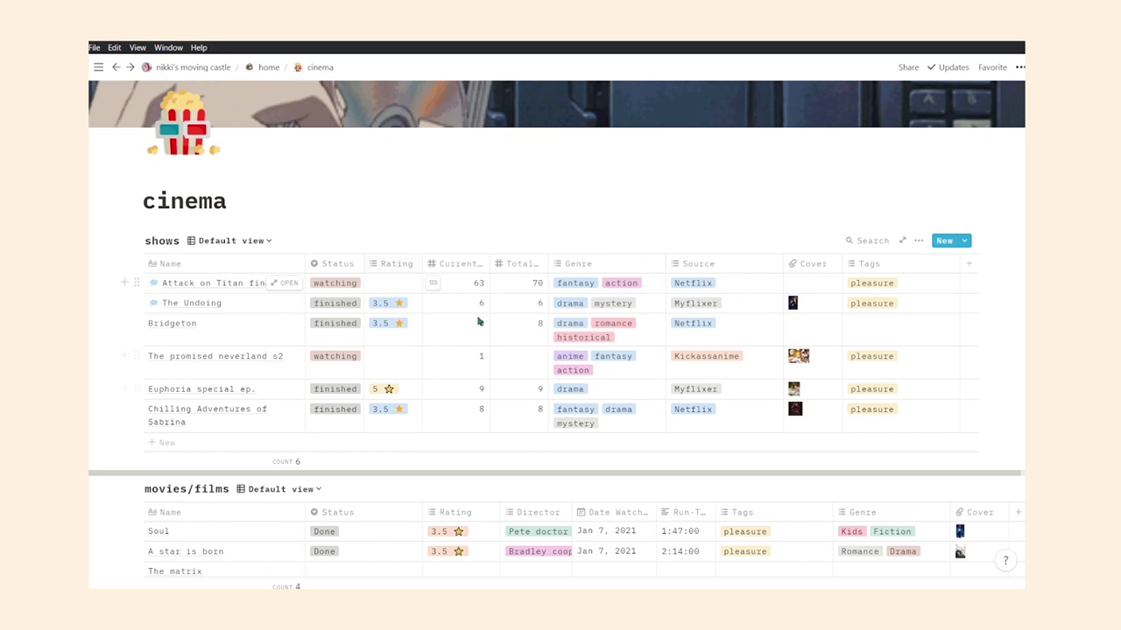
scroll(313, 393, down, 5)
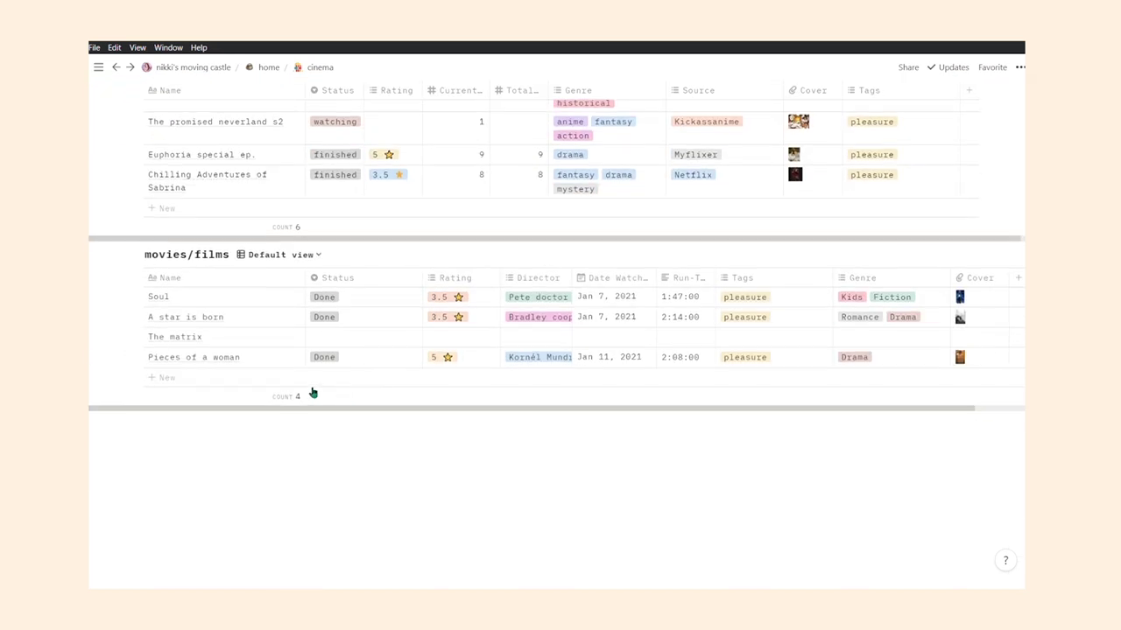
scroll(424, 487, up, 2)
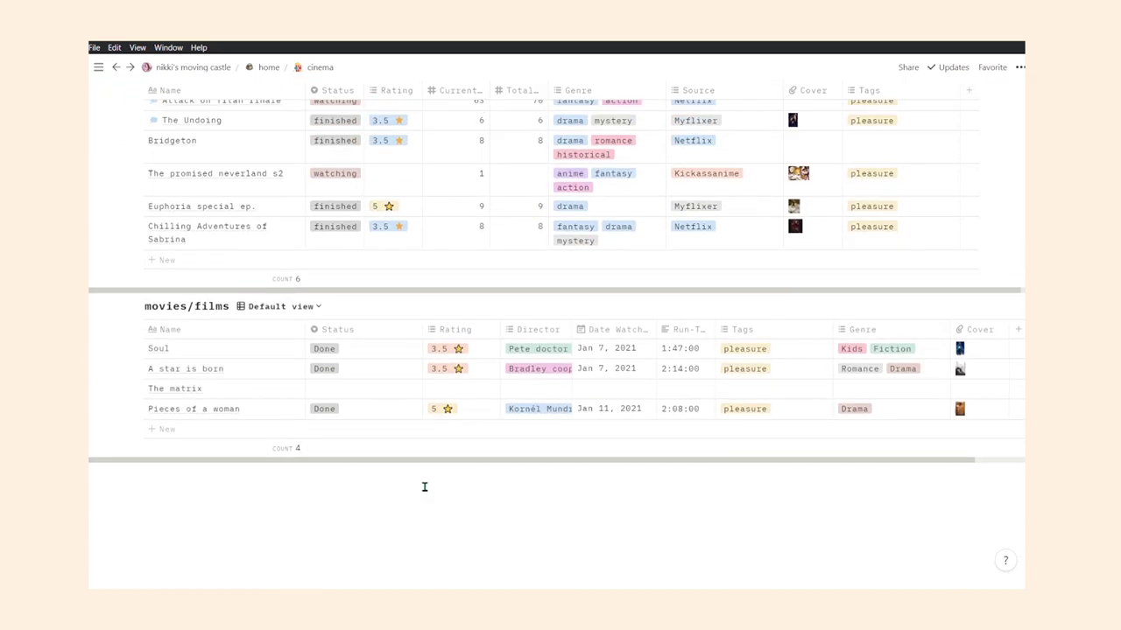
scroll(424, 487, up, 5)
scroll(425, 487, down, 6)
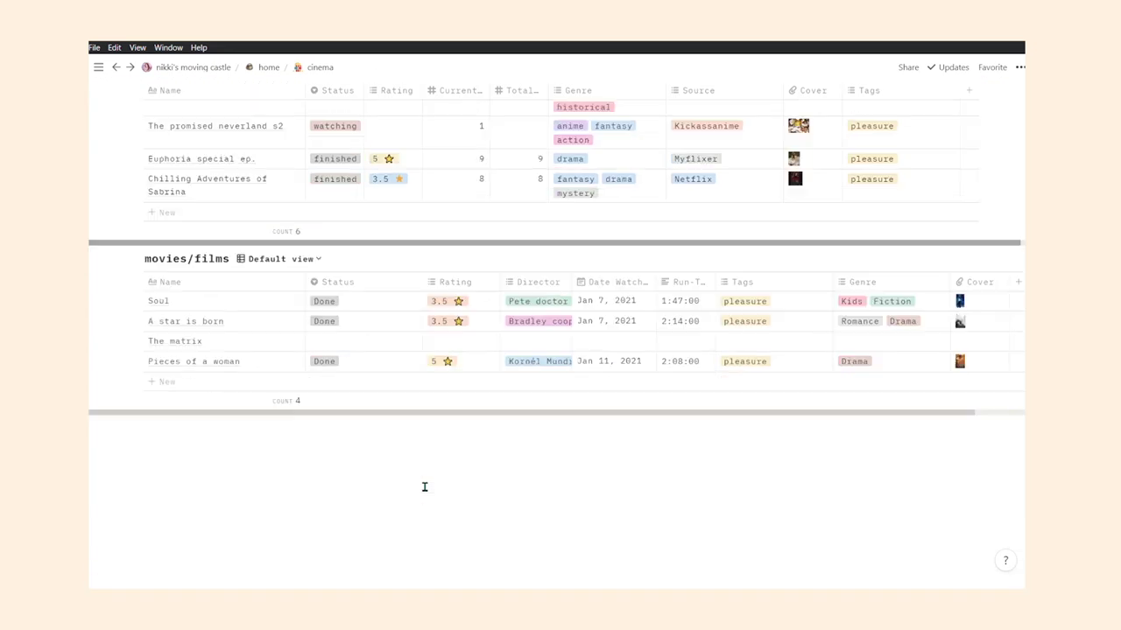
- Switch the movies/films database to its Gallery view and look over the cinema page
click(268, 254)
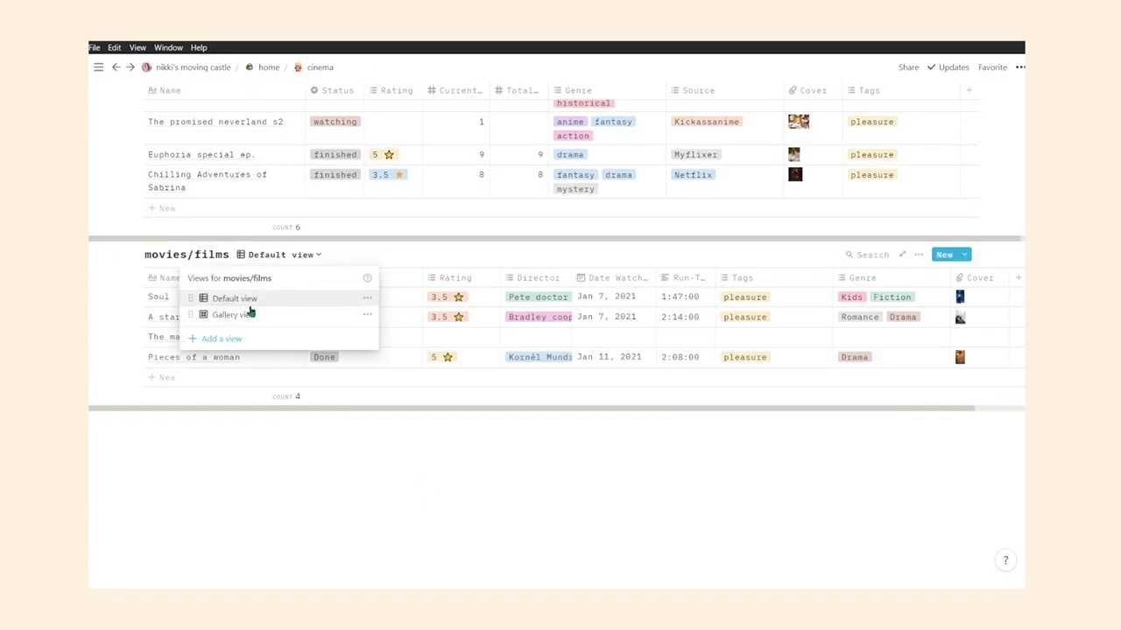
click(251, 313)
scroll(246, 317, down, 3)
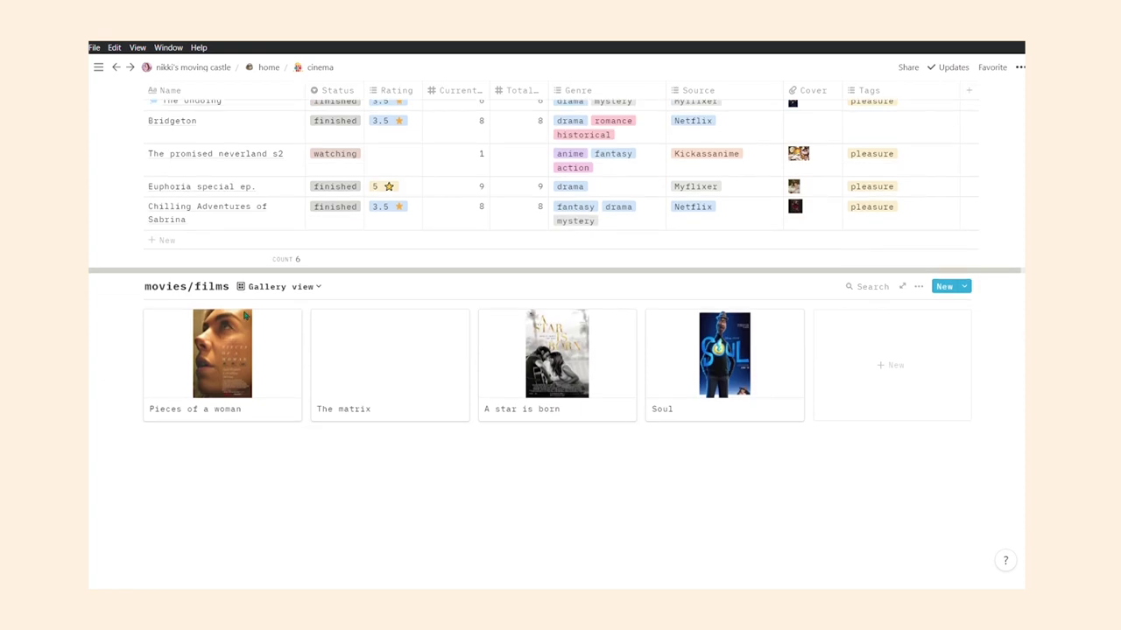
scroll(324, 359, up, 5)
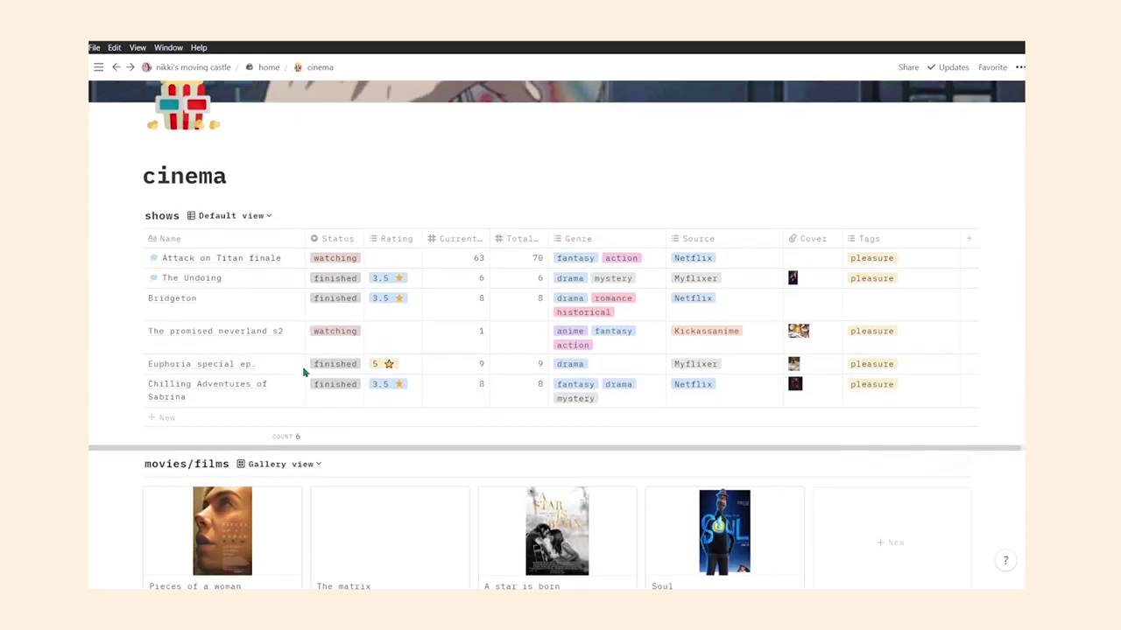
- Open gemini obsessions from Documentation on the home page and look through the greenhouse plant gallery and plant needs list
scroll(302, 366, down, 3)
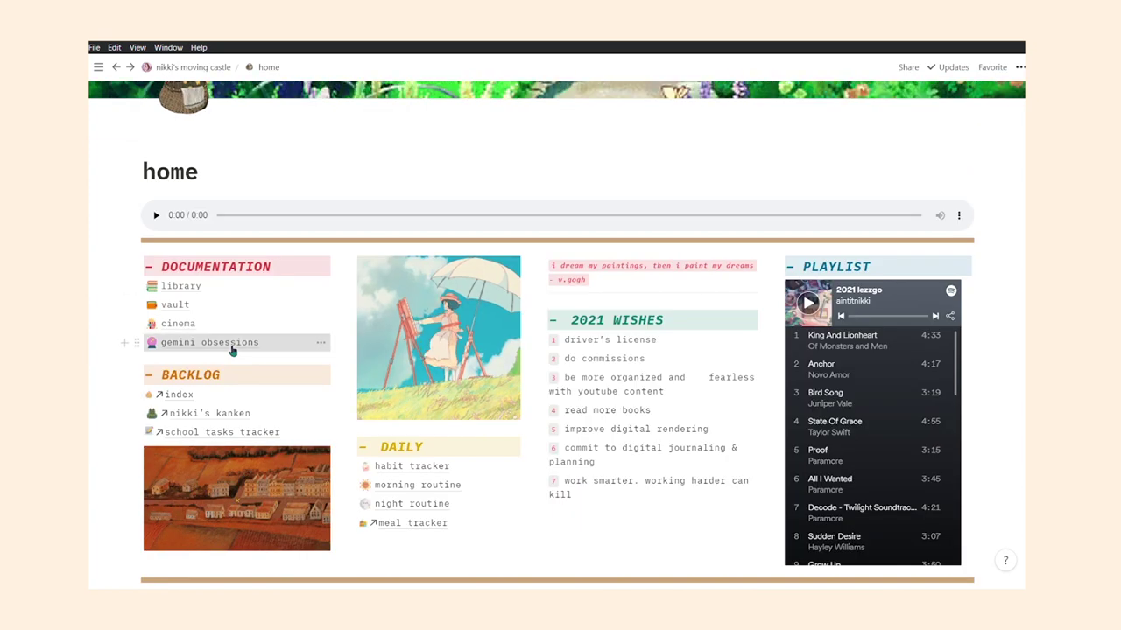
click(233, 350)
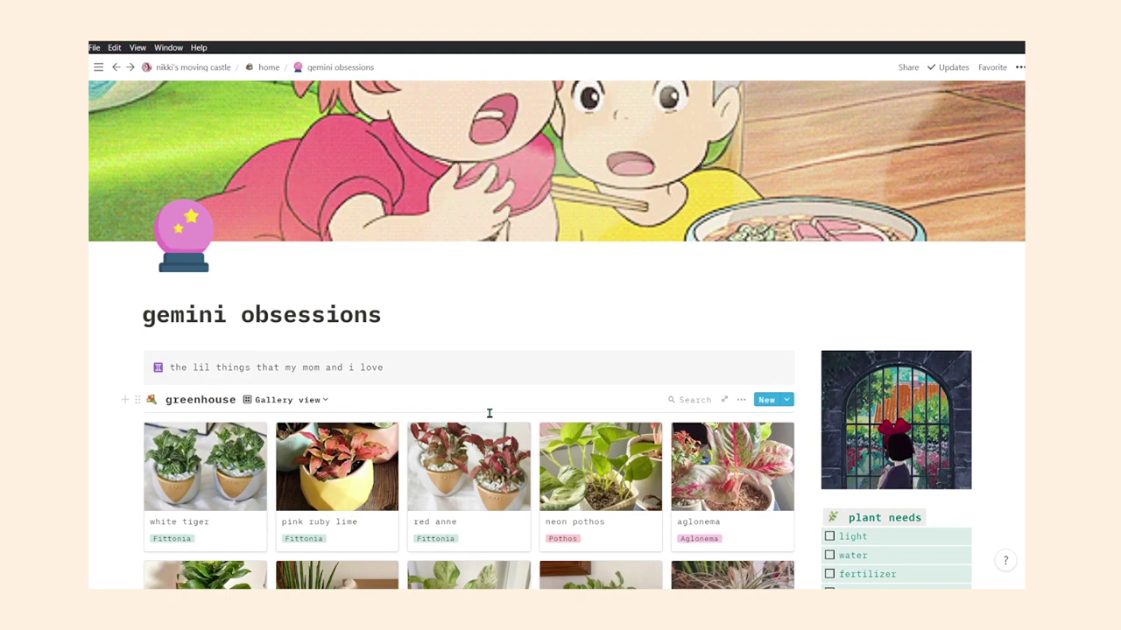
scroll(487, 412, down, 1)
scroll(486, 410, down, 1)
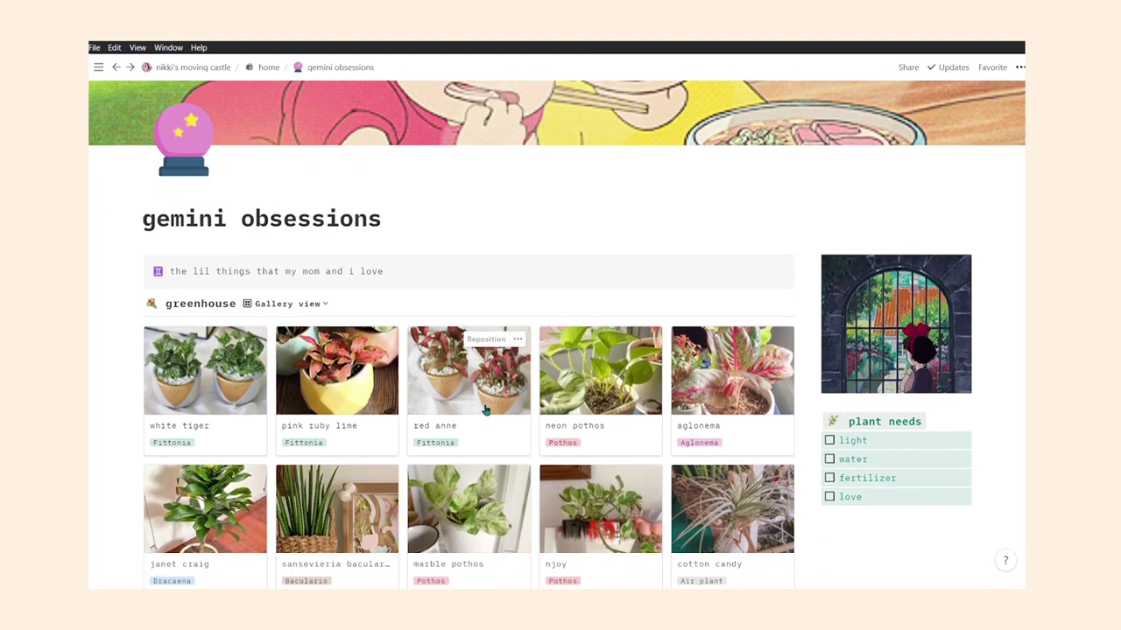
scroll(482, 408, down, 1)
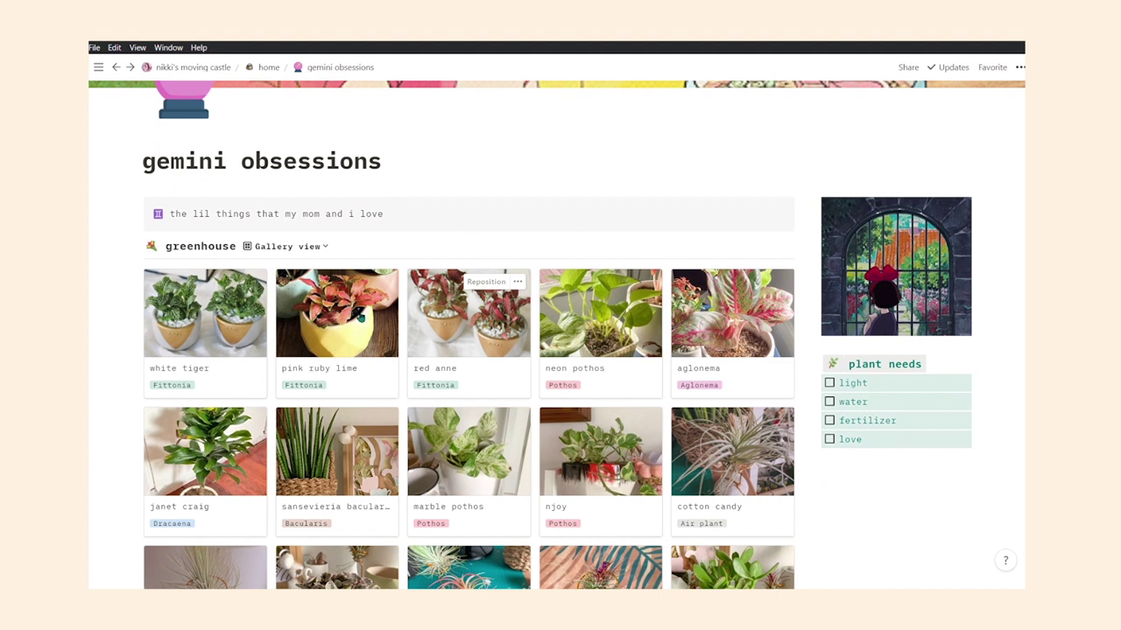
scroll(412, 385, down, 2)
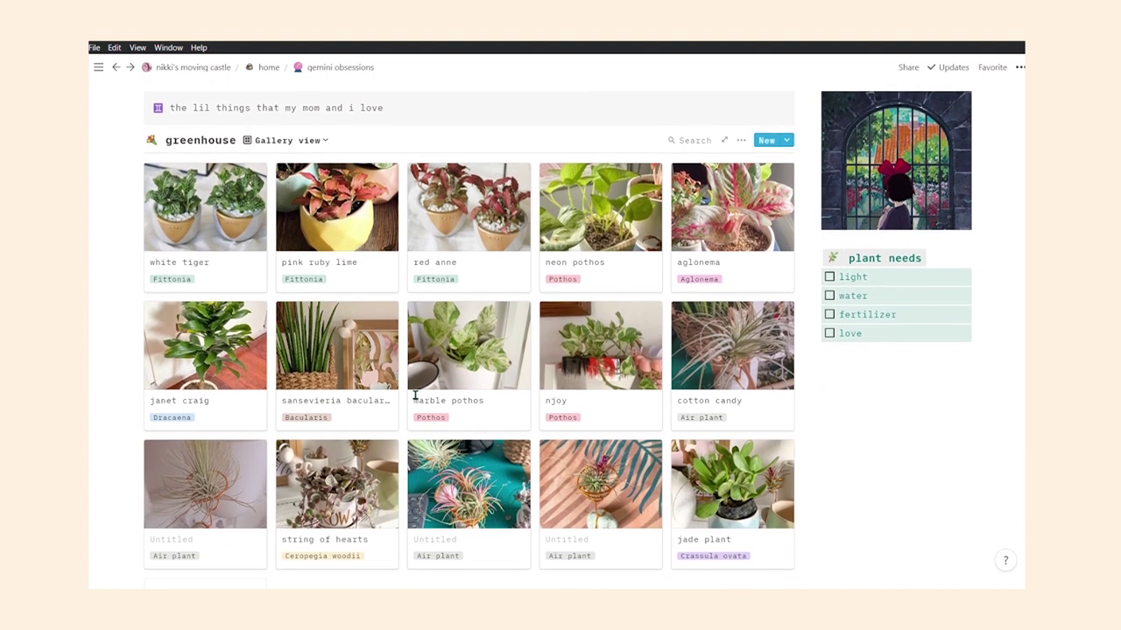
scroll(415, 396, down, 1)
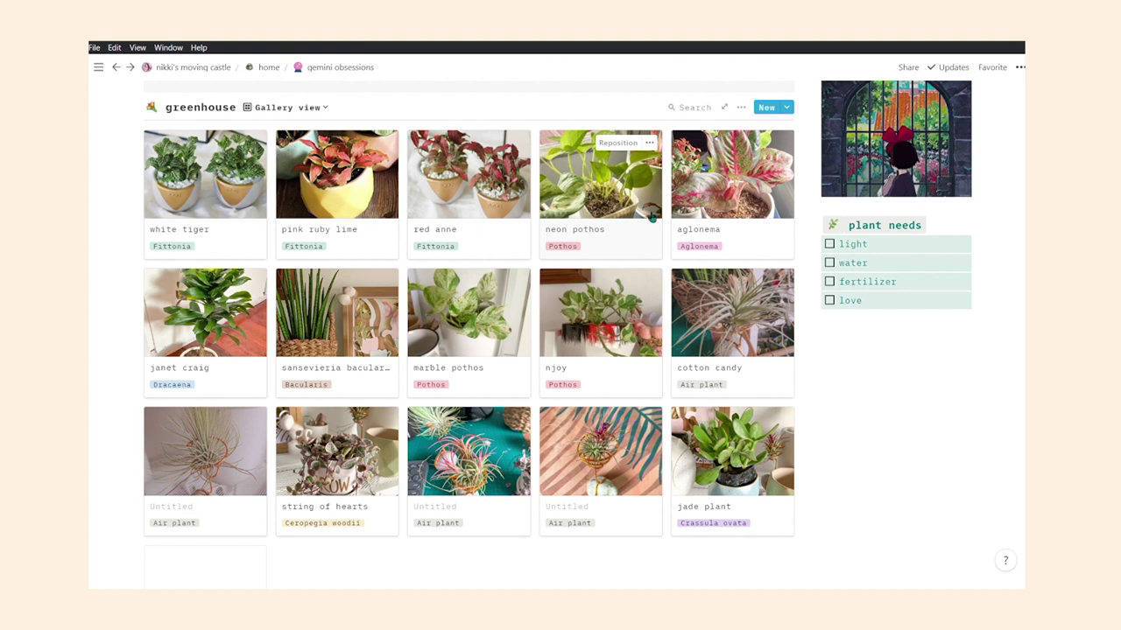
- Filter the greenhouse gallery to plants whose Life property is suffering
click(743, 108)
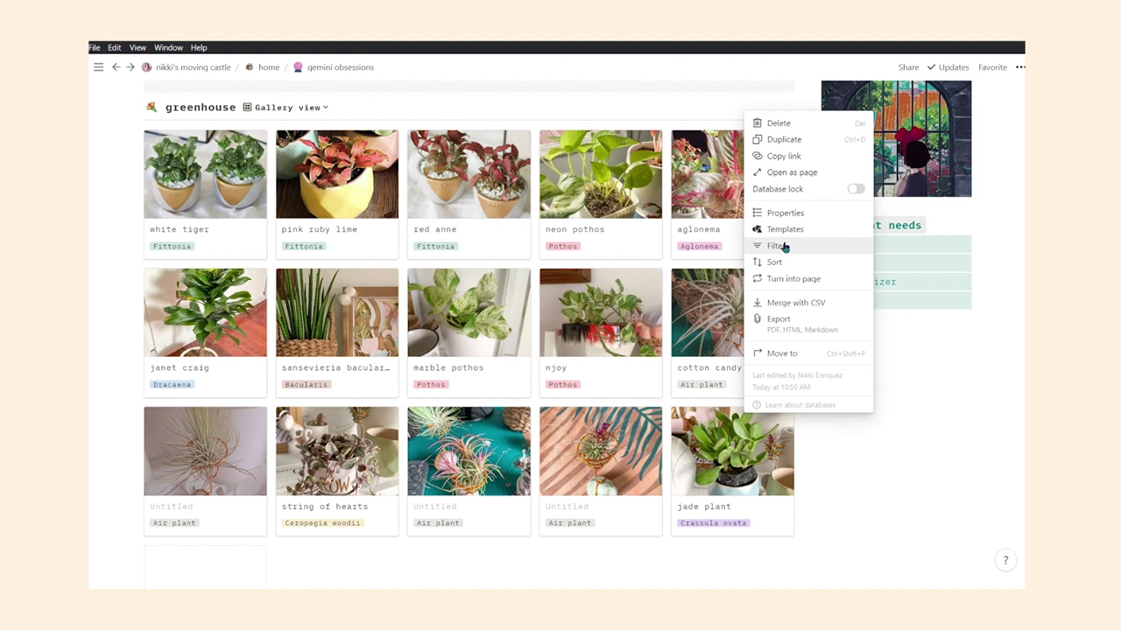
click(783, 247)
click(541, 216)
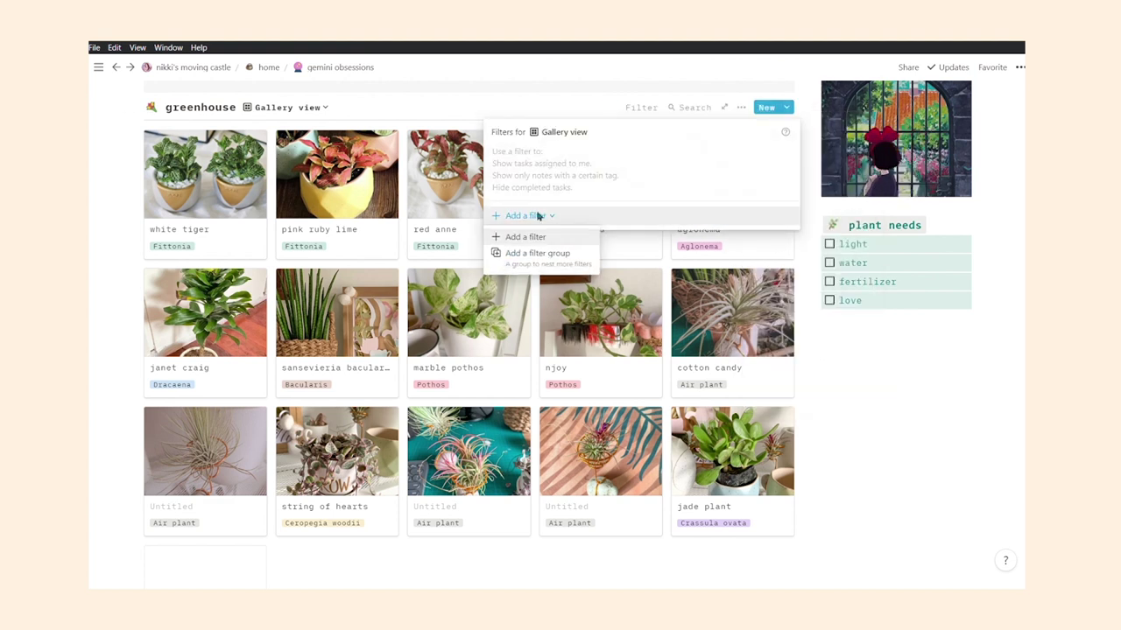
click(527, 239)
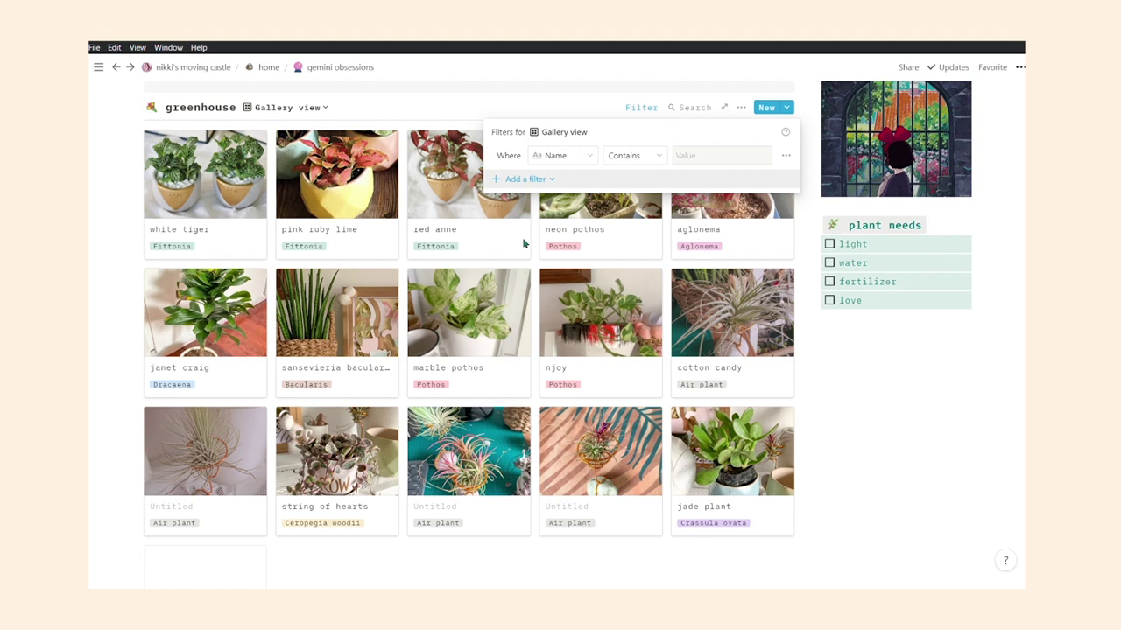
click(573, 156)
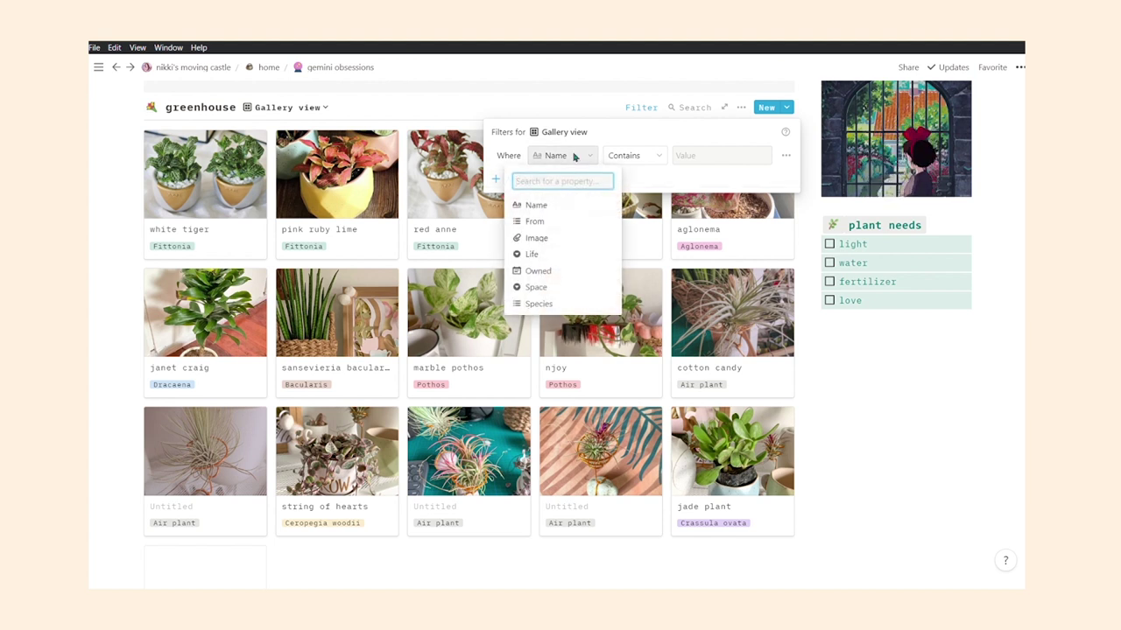
click(542, 254)
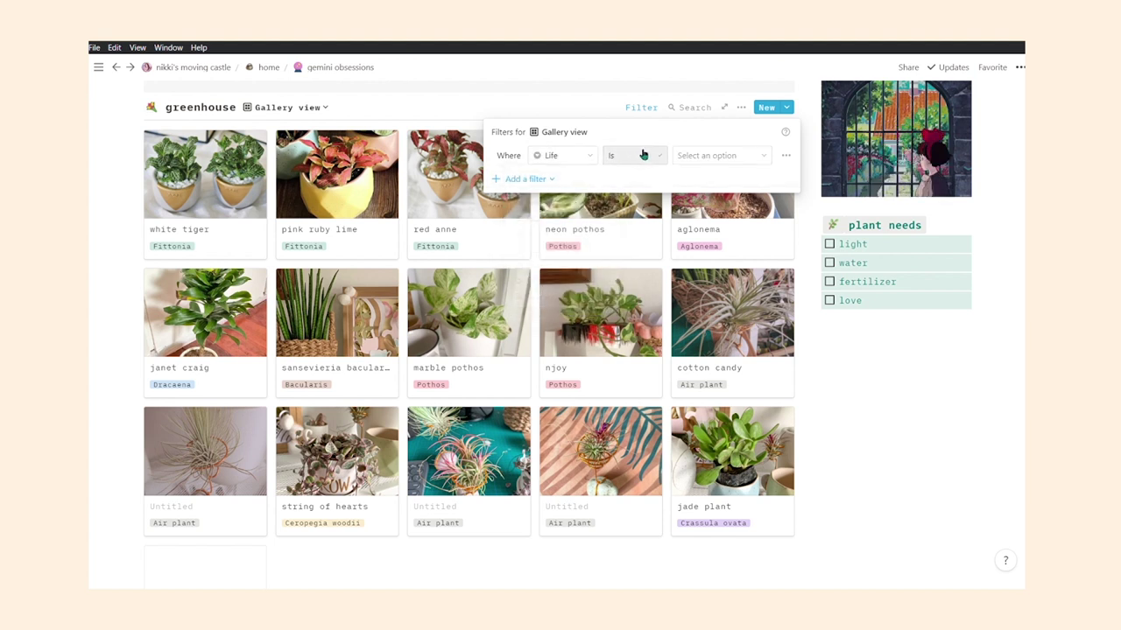
click(711, 159)
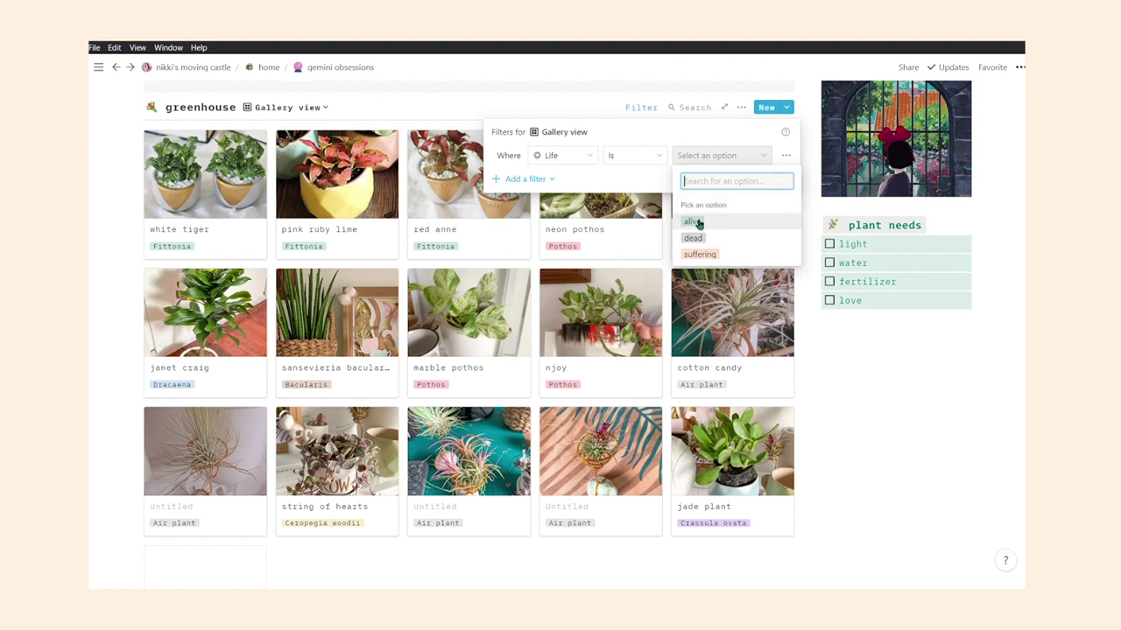
click(700, 254)
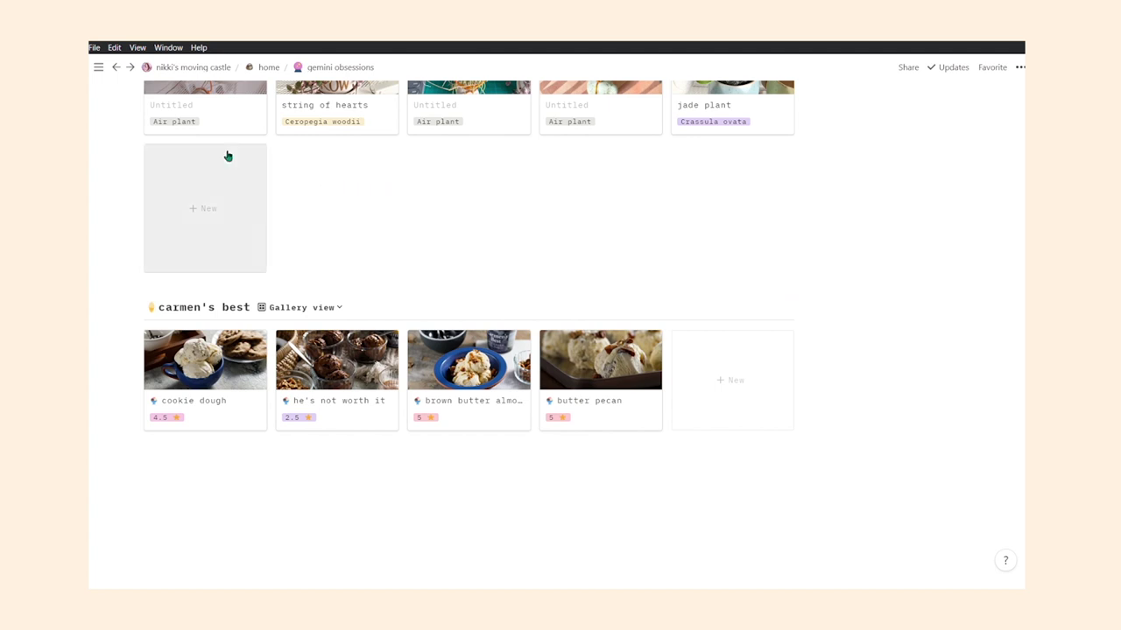
- Return from gemini obsessions to the home page and look over its Documentation, Backlog and Daily sections
scroll(292, 140, up, 10)
click(268, 68)
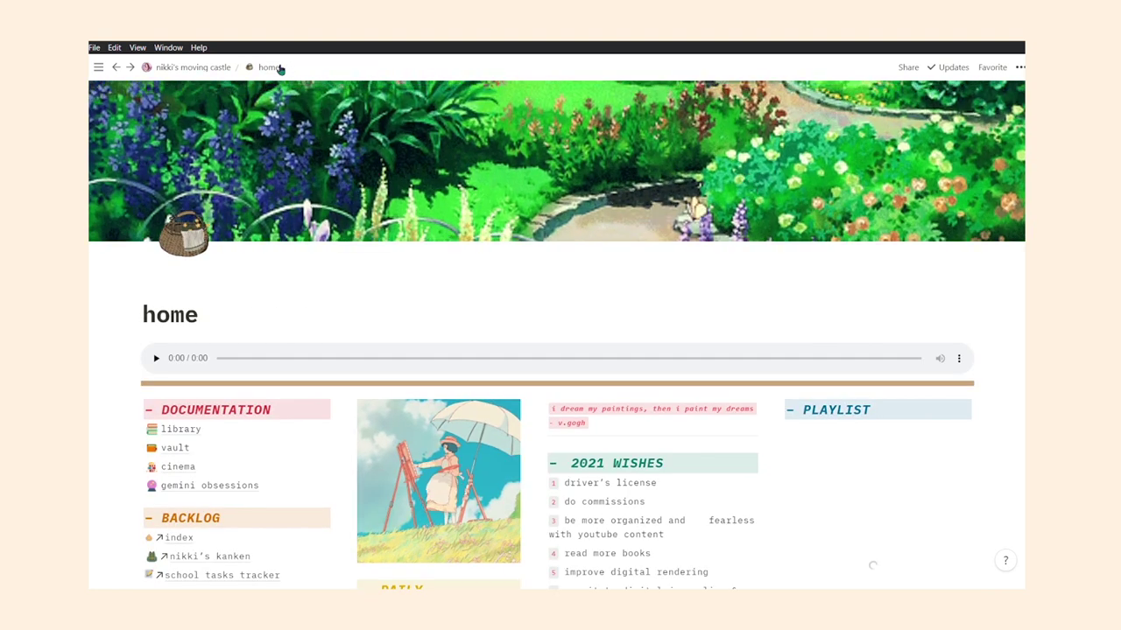
scroll(271, 260, down, 3)
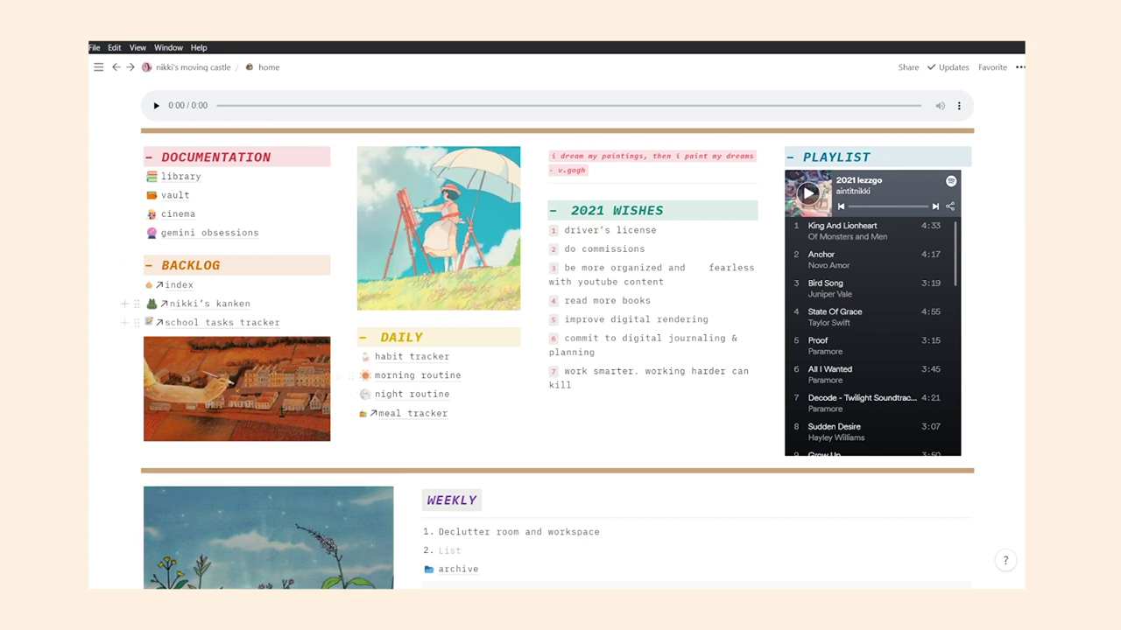
scroll(306, 350, up, 2)
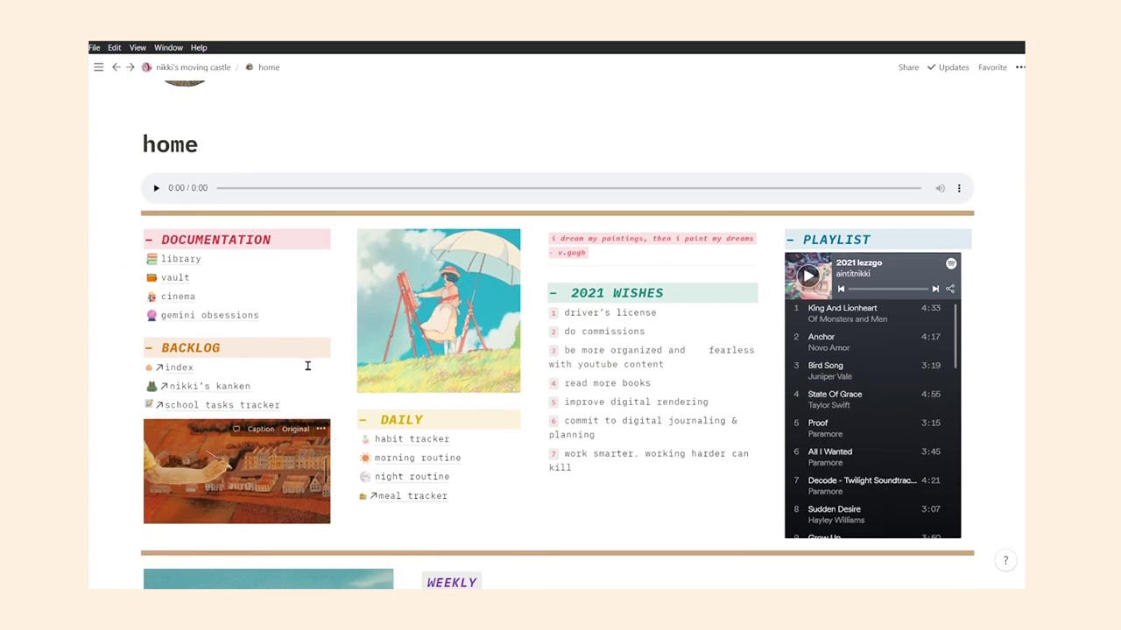
scroll(528, 431, down, 2)
scroll(375, 385, down, 1)
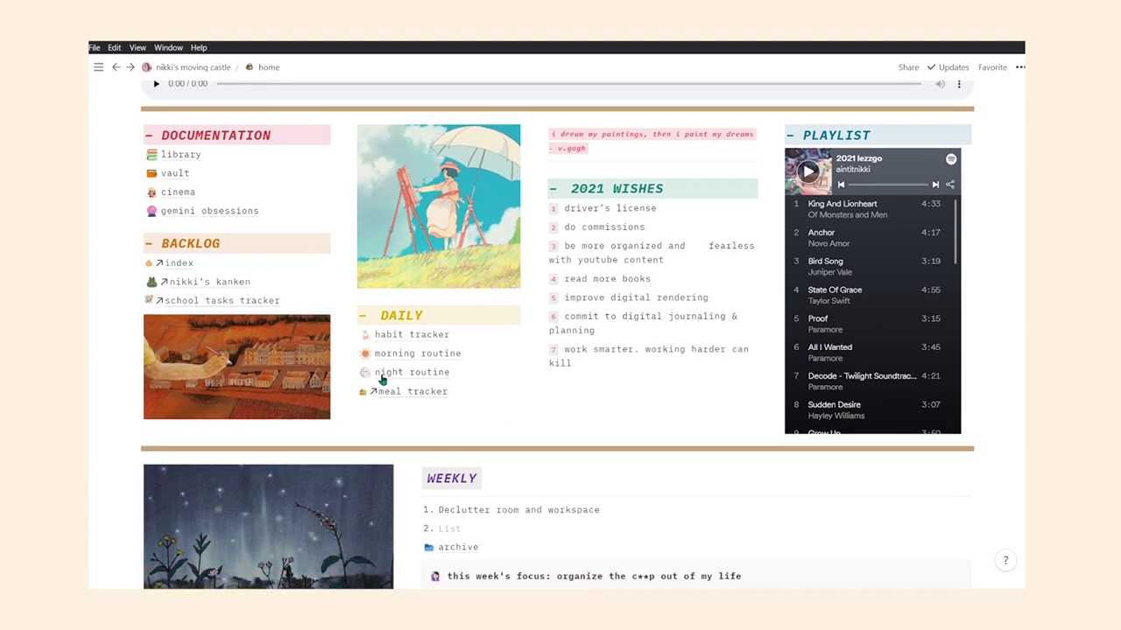
- Open the habit tracker from the Daily section and examine its daily wake, sleep and habit checkbox entries
click(368, 333)
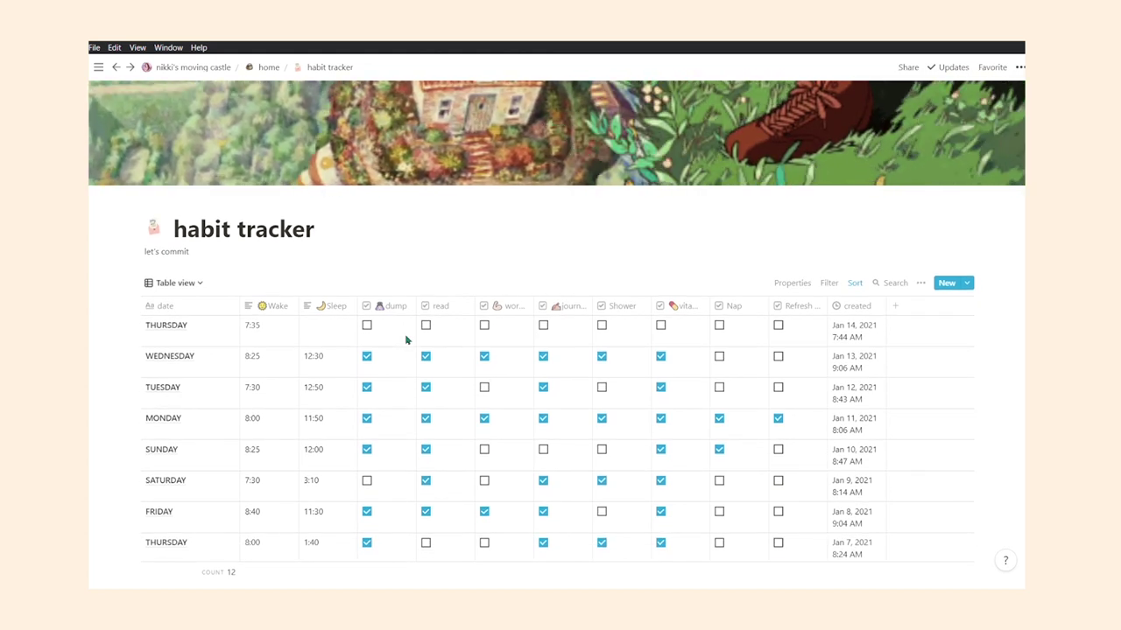
scroll(405, 340, down, 3)
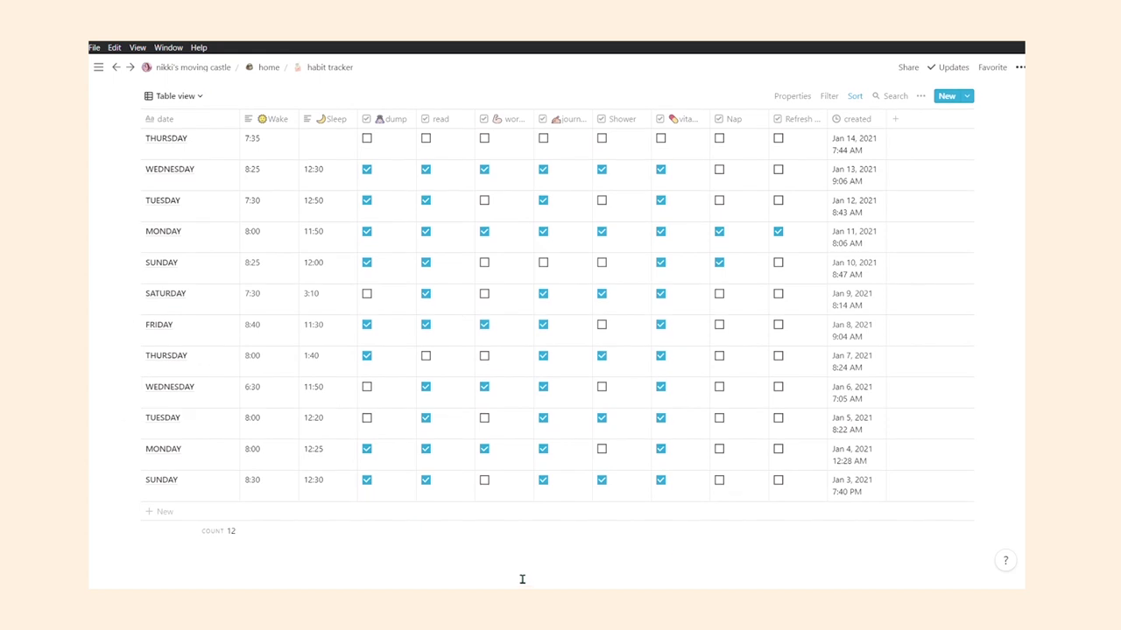
scroll(435, 441, up, 2)
scroll(435, 441, down, 2)
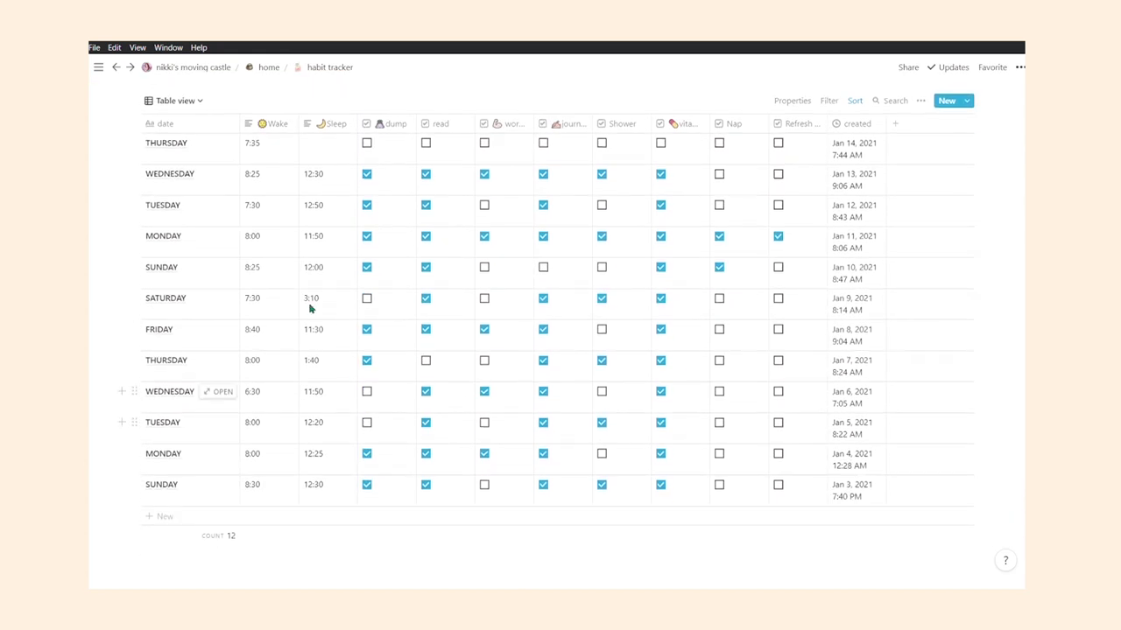
scroll(503, 418, up, 3)
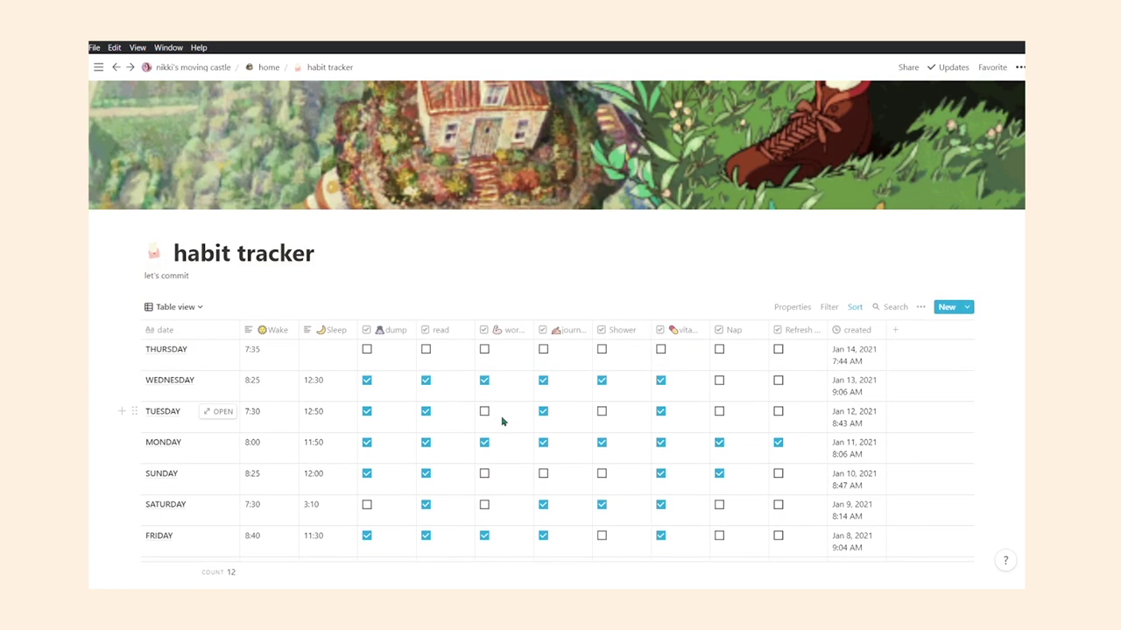
scroll(502, 422, down, 1)
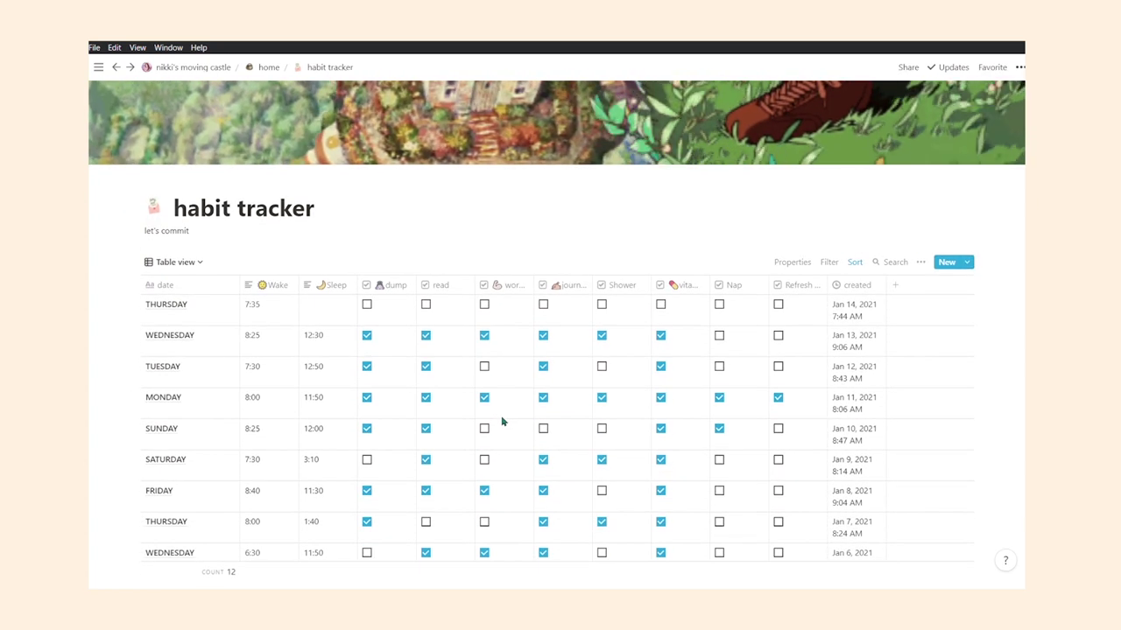
- Check off the habits from dump through Shower for Thursday, Jan 14, 2021, and add a text column after created
scroll(502, 422, down, 3)
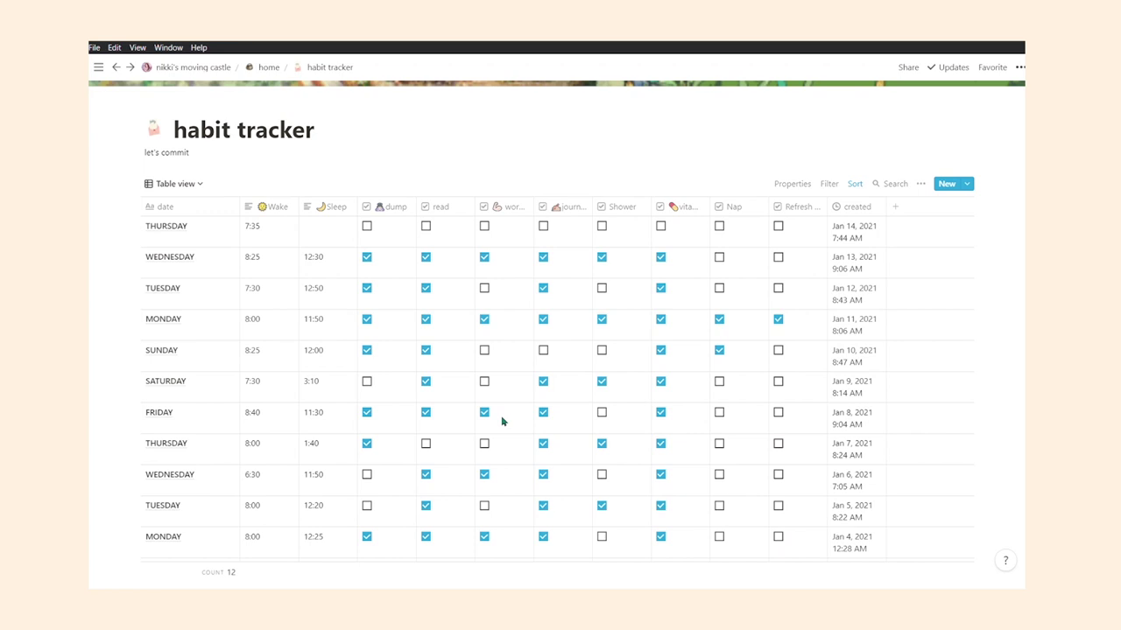
scroll(429, 206, down, 4)
scroll(415, 195, up, 6)
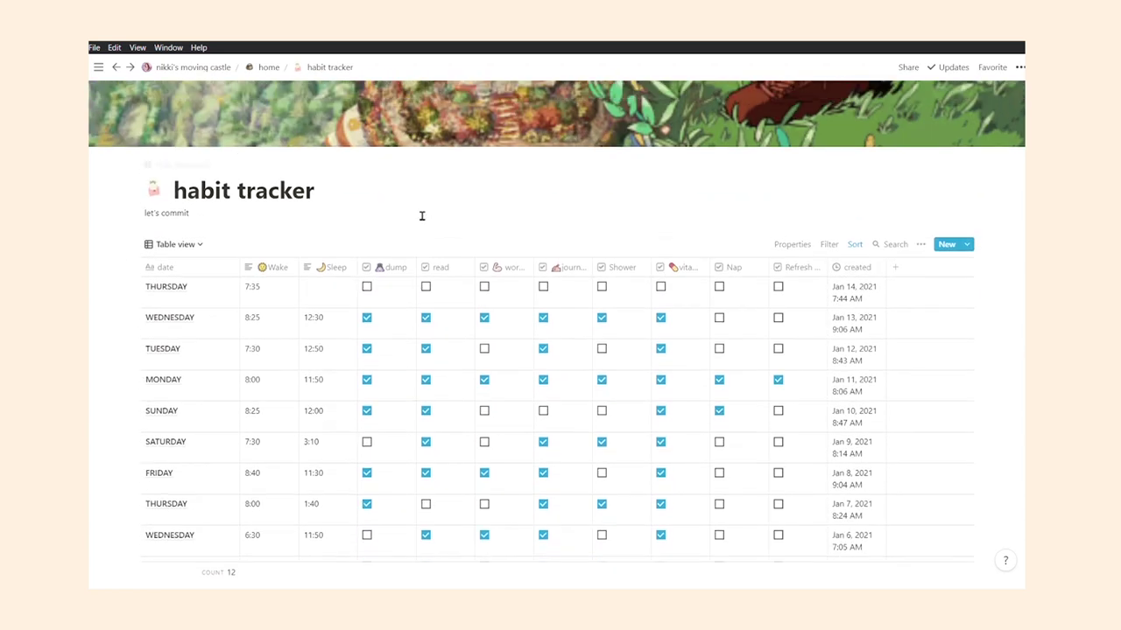
click(366, 297)
click(426, 298)
click(484, 298)
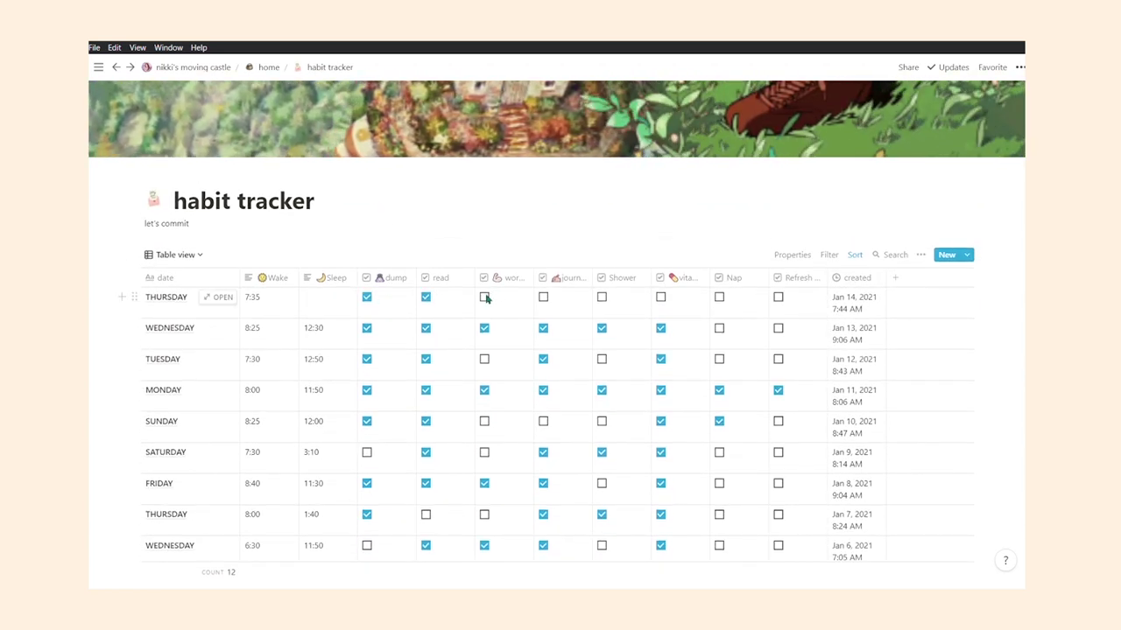
click(542, 297)
click(602, 297)
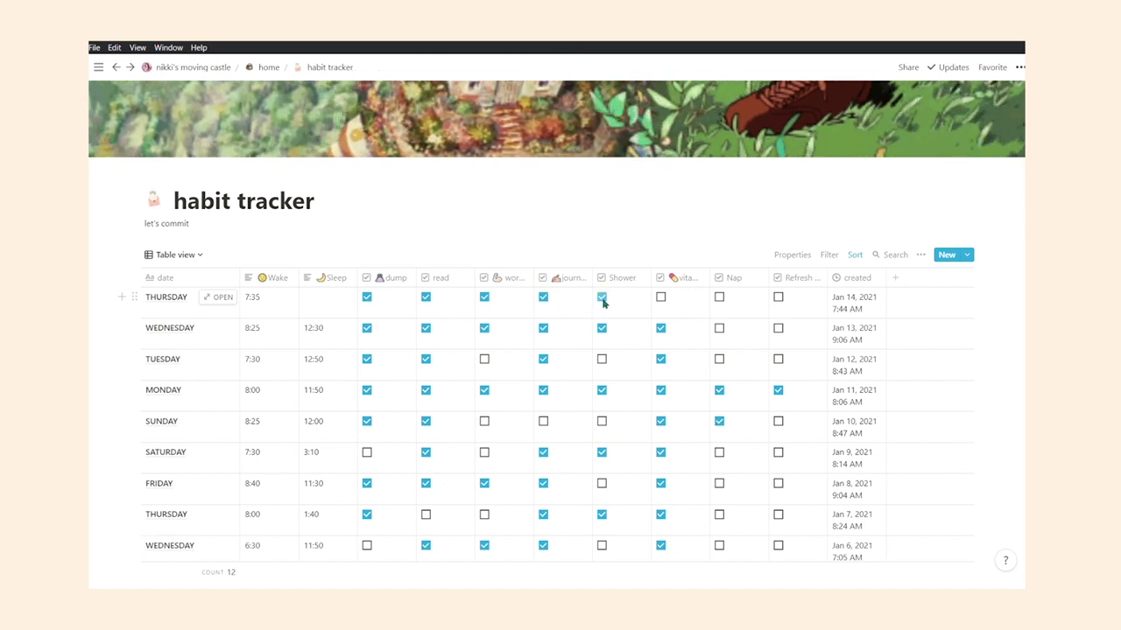
click(905, 279)
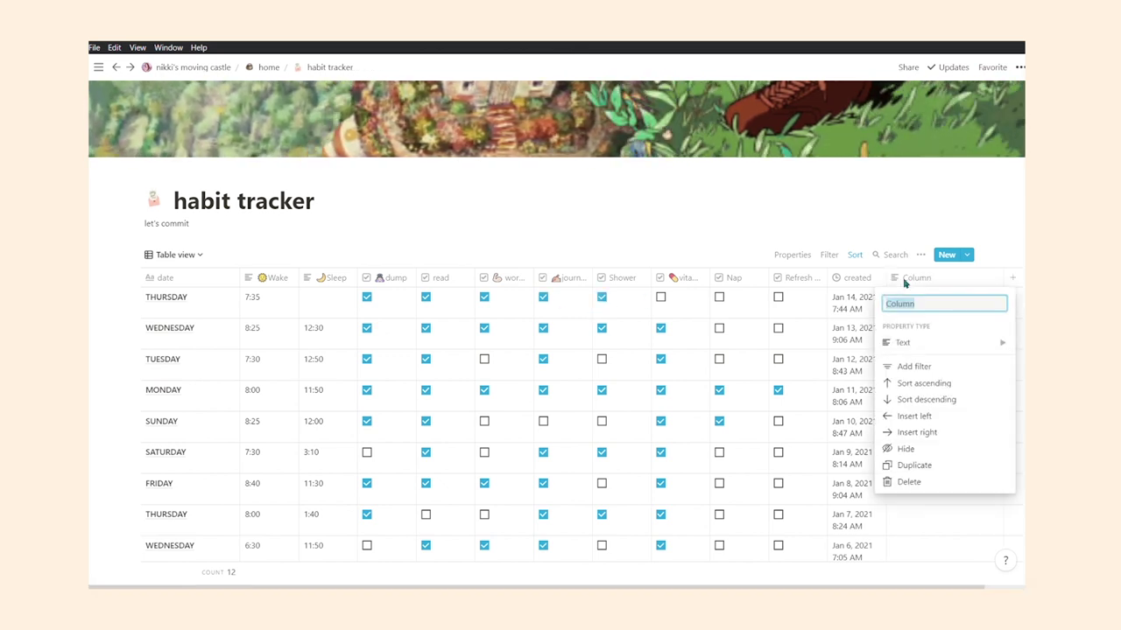
click(593, 166)
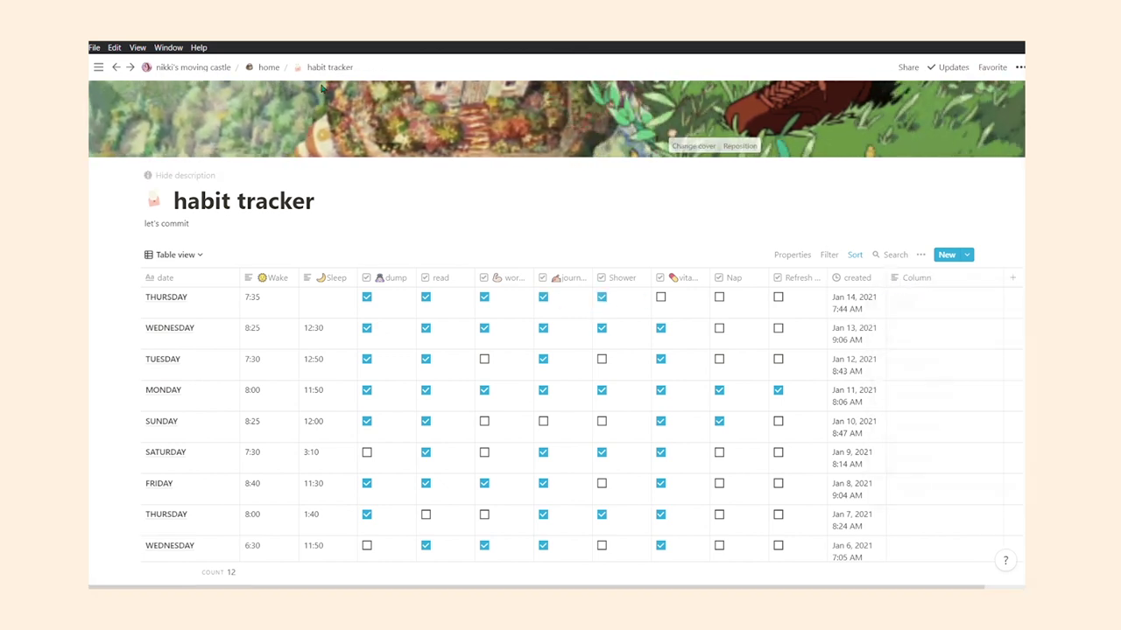
- Open the morning routine and night routine pages from the home page's Daily section and look through their checklists
click(268, 67)
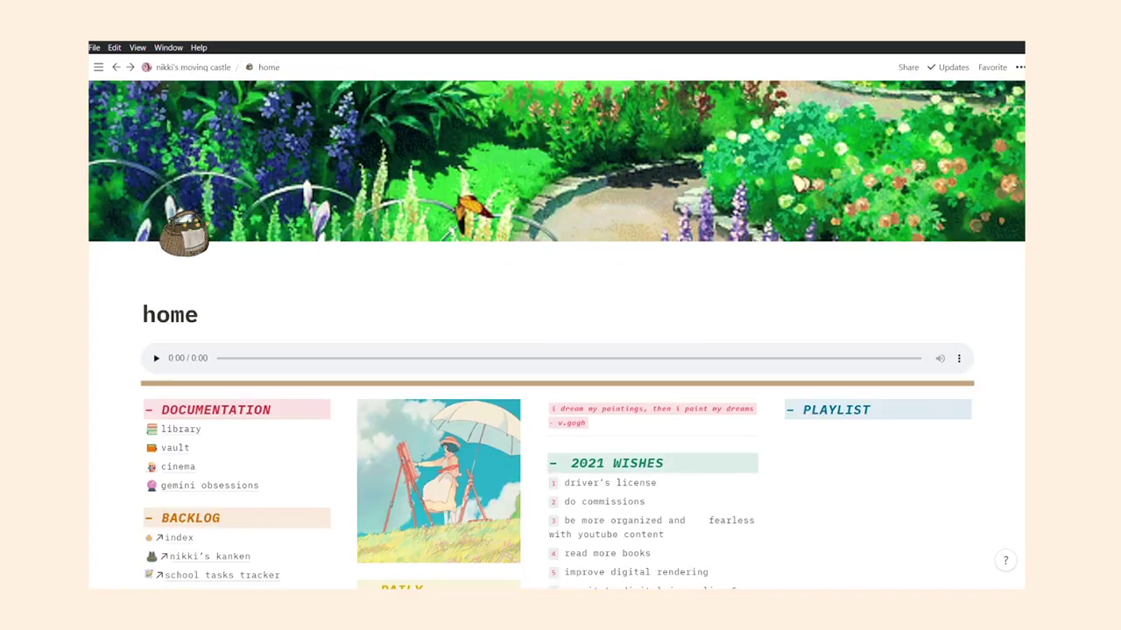
scroll(463, 367, down, 4)
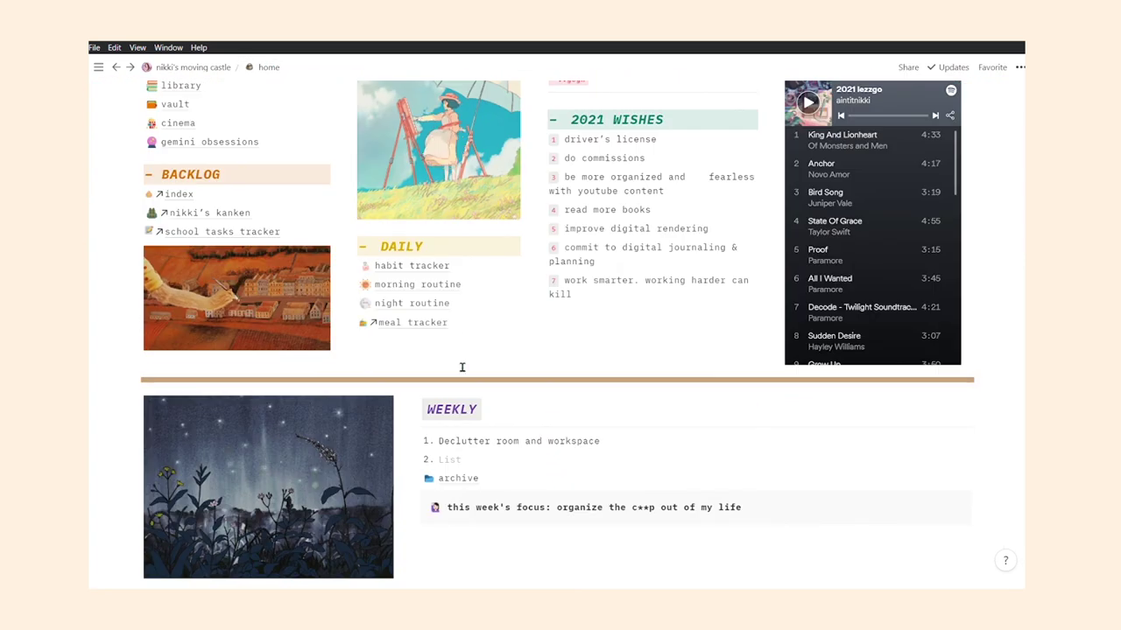
click(451, 284)
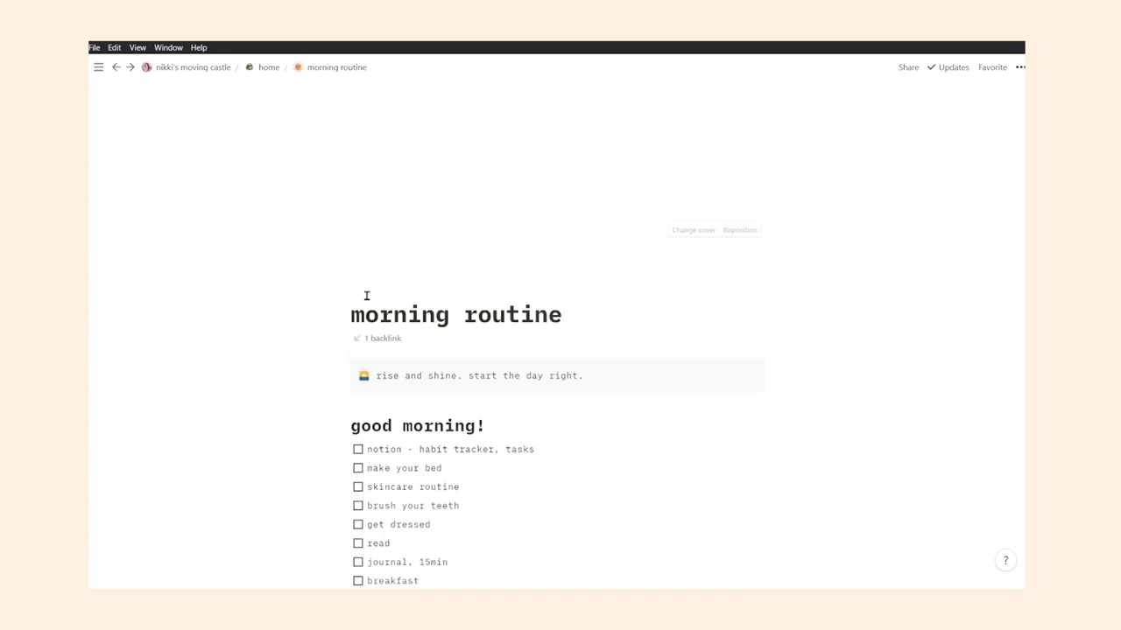
scroll(520, 296, down, 3)
scroll(440, 237, down, 3)
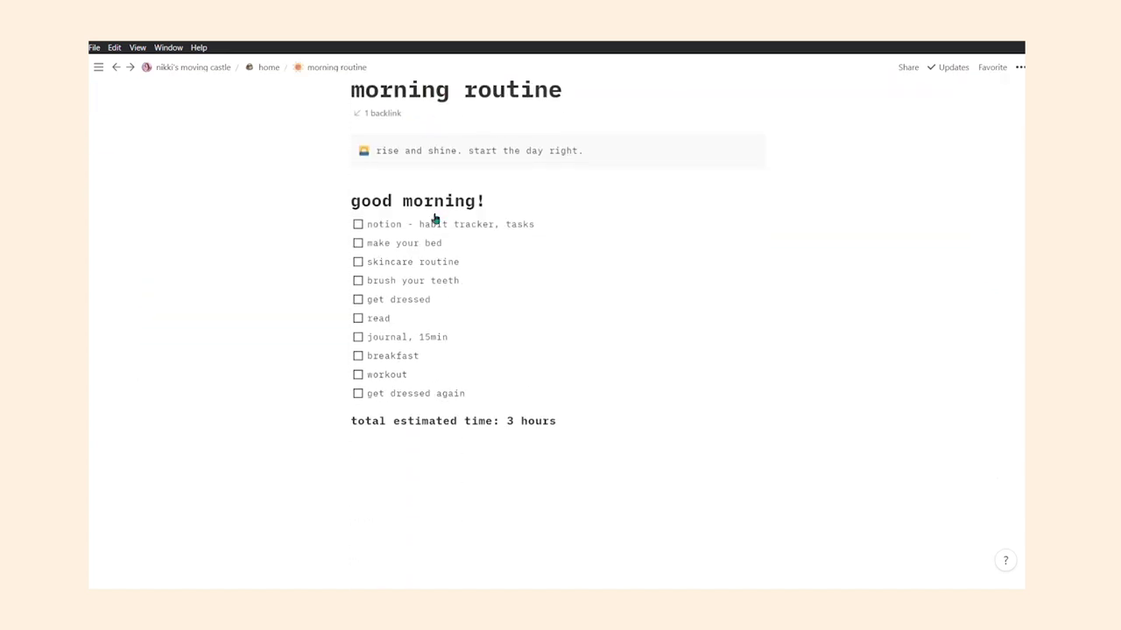
click(268, 69)
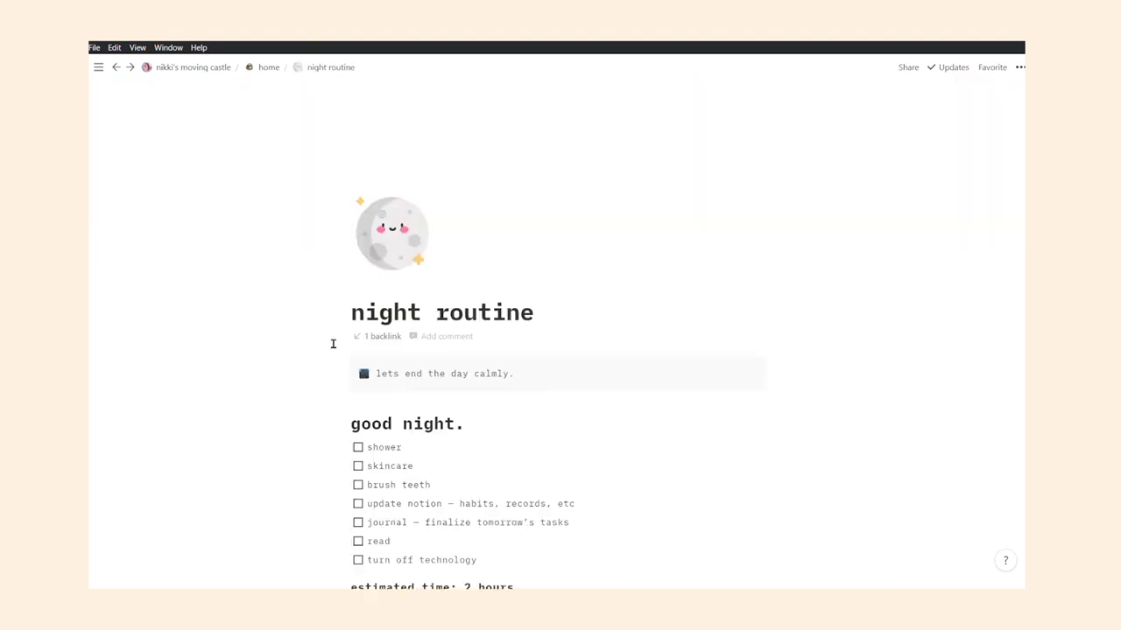
scroll(333, 345, down, 3)
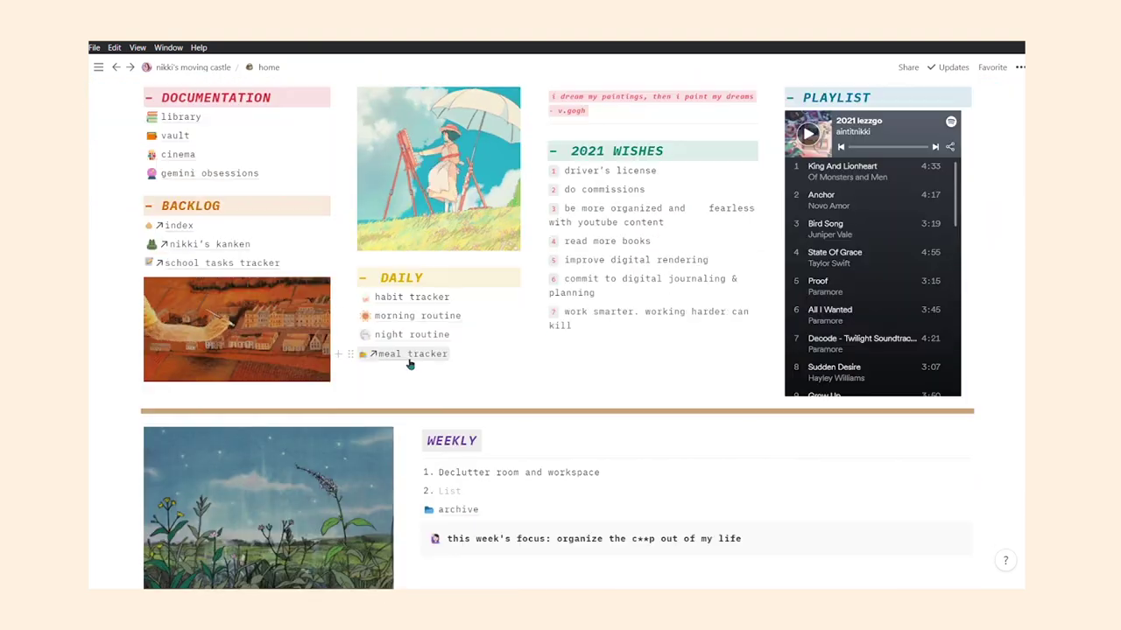
- Open the meal tracker from the Daily section and examine the 01/11-01/17 meal table
click(408, 360)
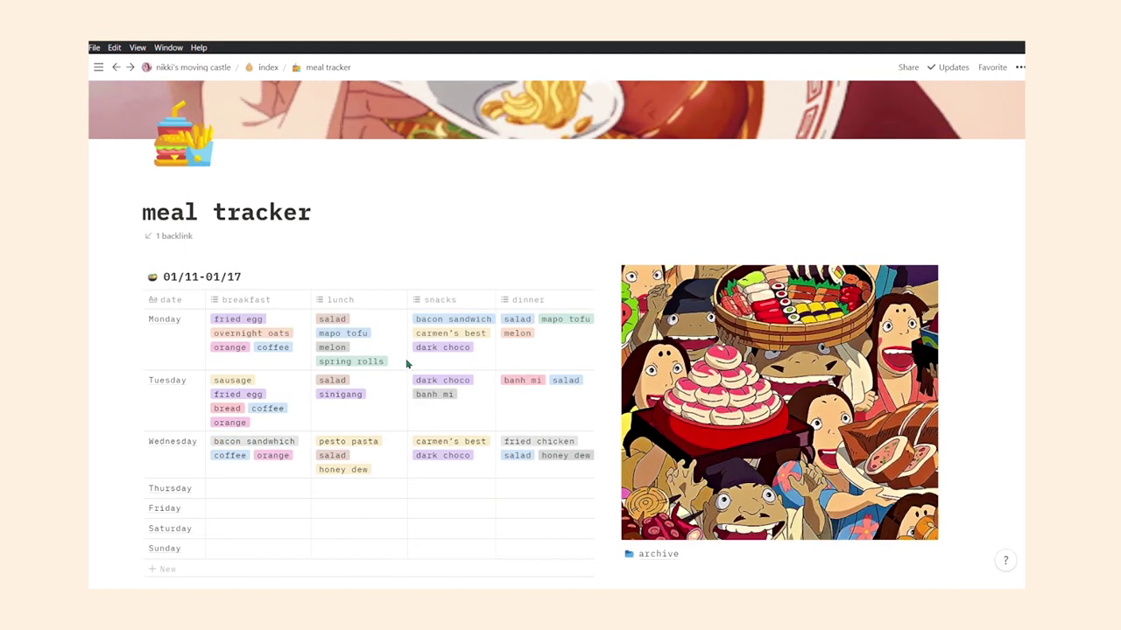
scroll(405, 361, down, 2)
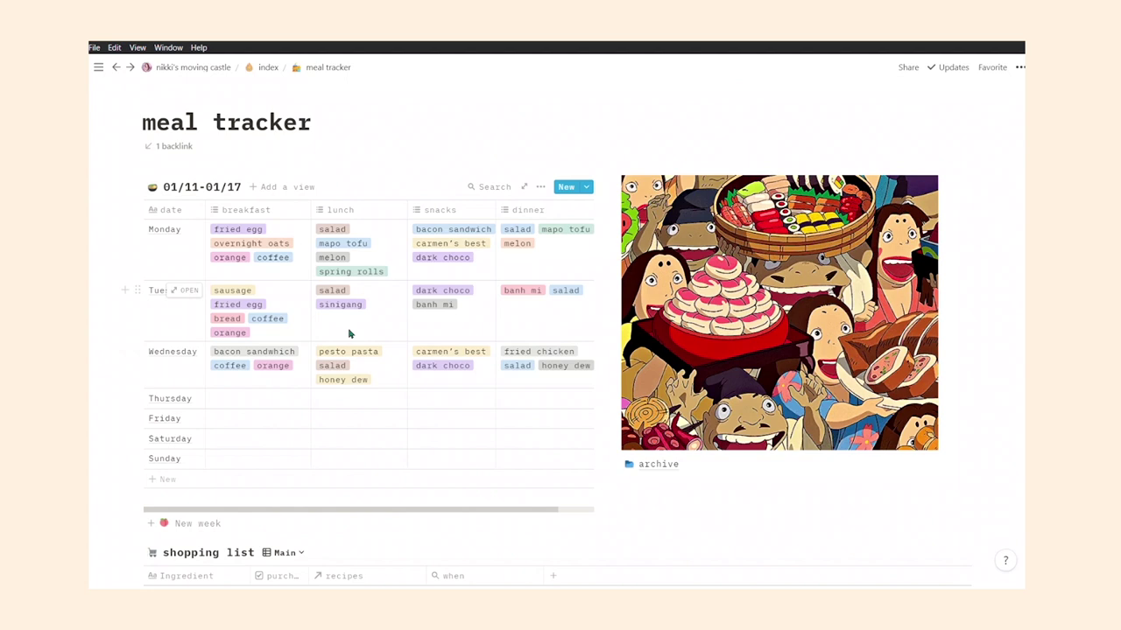
scroll(349, 334, right, 1)
scroll(349, 333, left, 1)
scroll(349, 333, right, 1)
scroll(349, 334, left, 1)
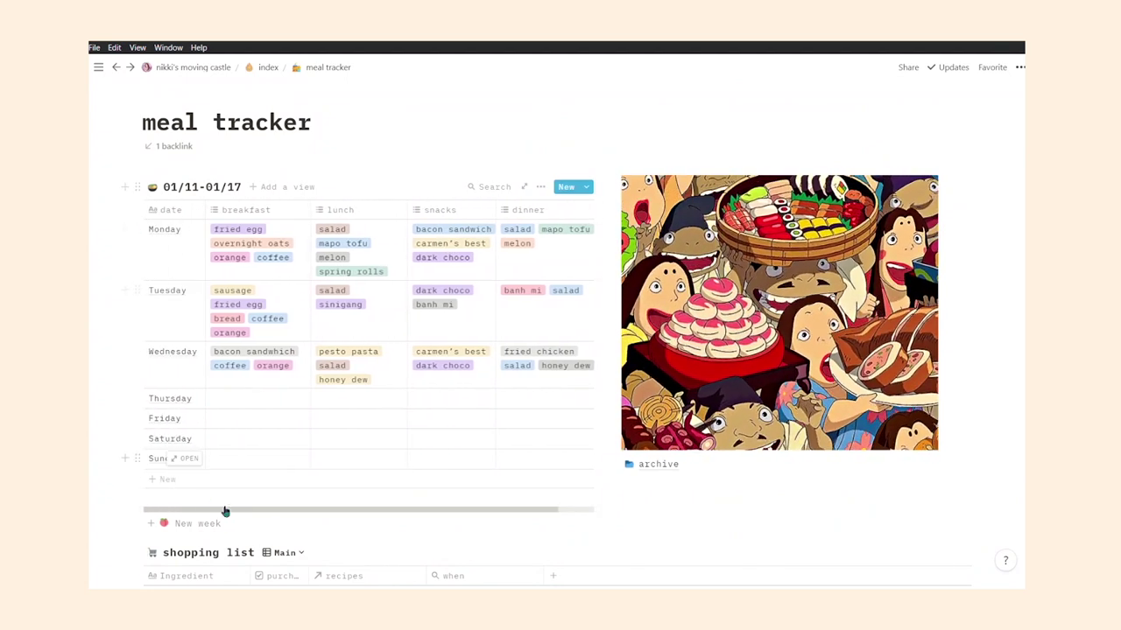
scroll(234, 495, up, 1)
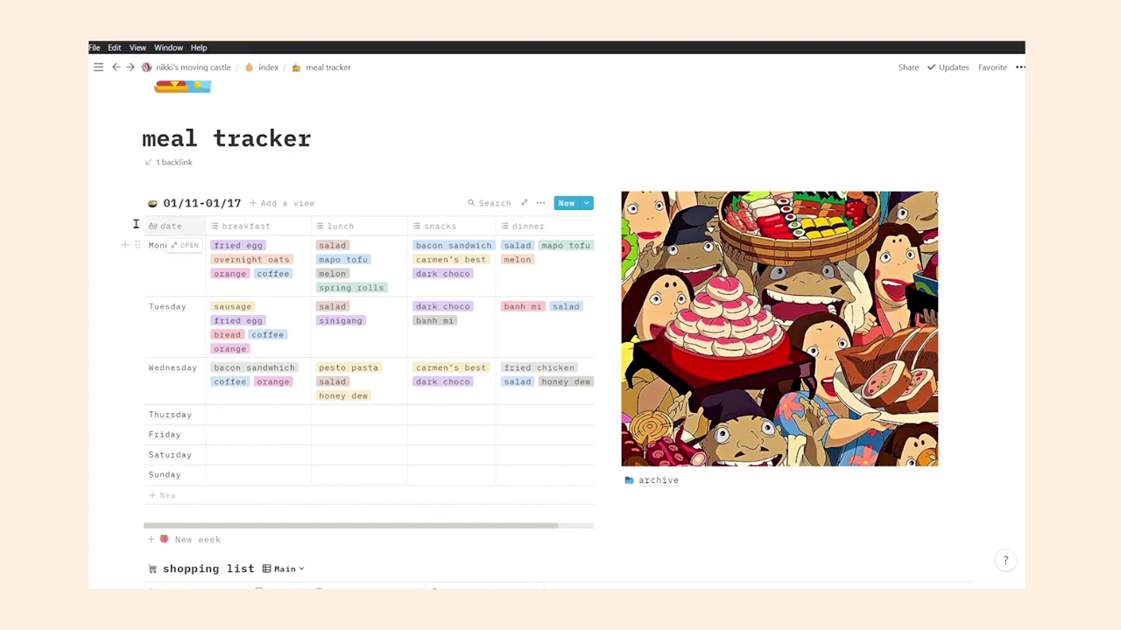
- Move the 01/11-01/17 meal table into the meal tracker's archive page and open the archive to view the stored weeks
drag(143, 212, 671, 482)
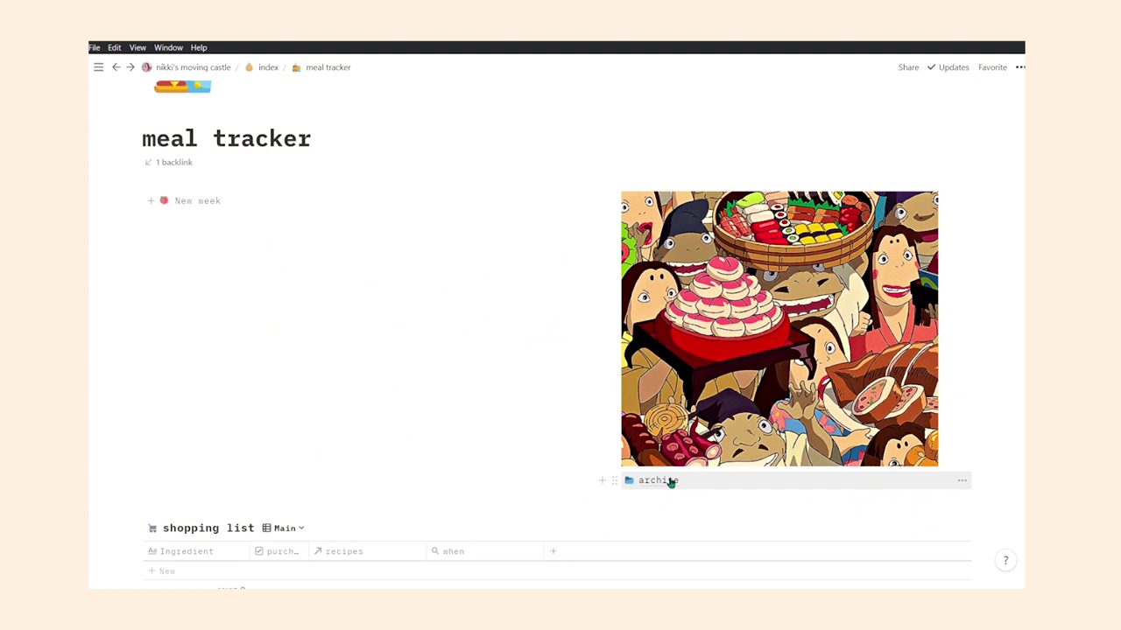
click(665, 481)
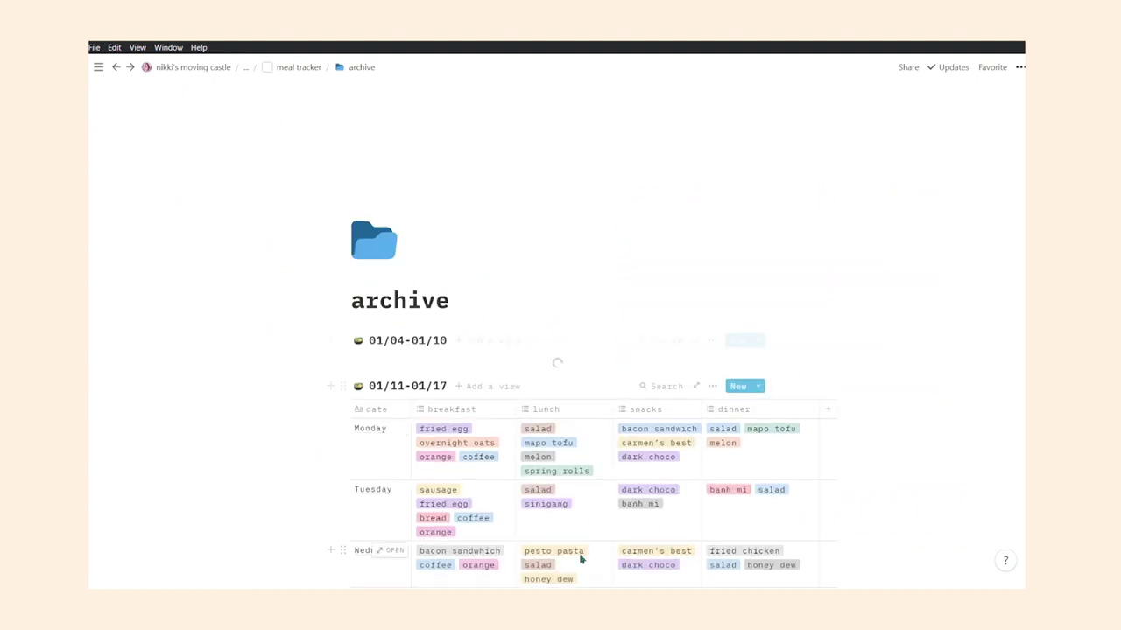
scroll(581, 560, down, 5)
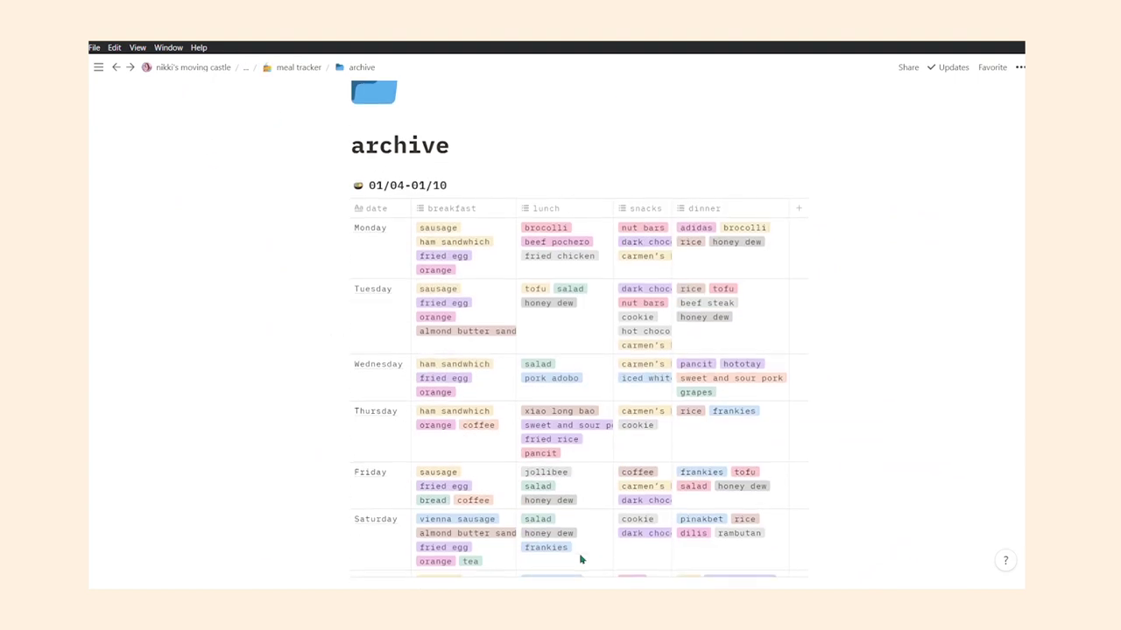
scroll(580, 560, down, 3)
scroll(581, 558, up, 3)
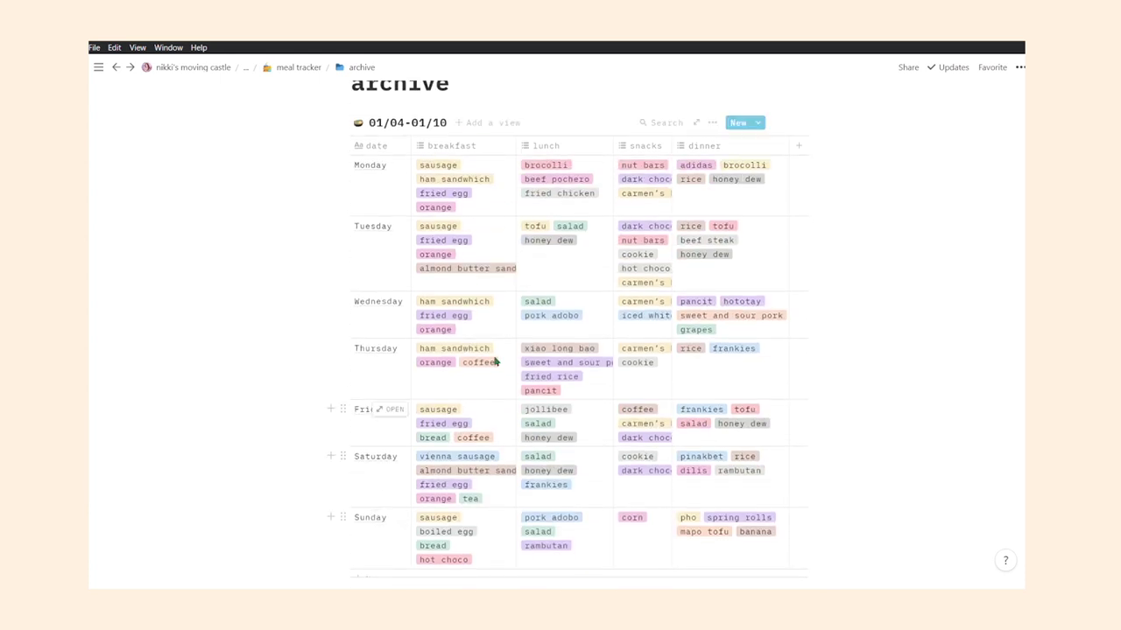
scroll(696, 259, up, 5)
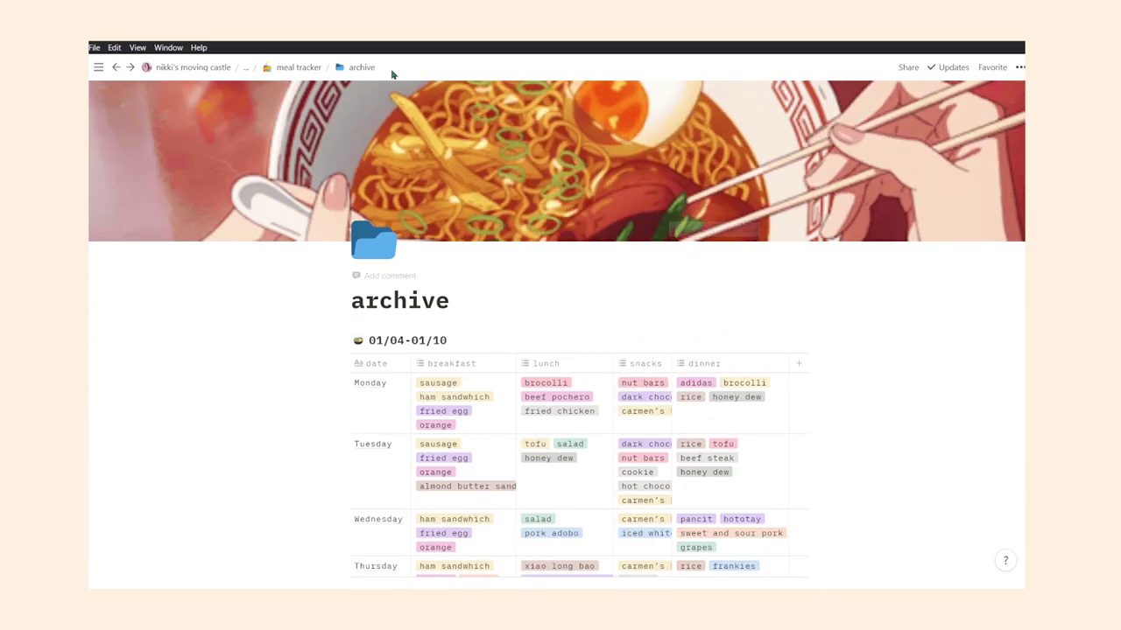
- Return to the meal tracker and create another weekly meal table from the New week template
click(302, 69)
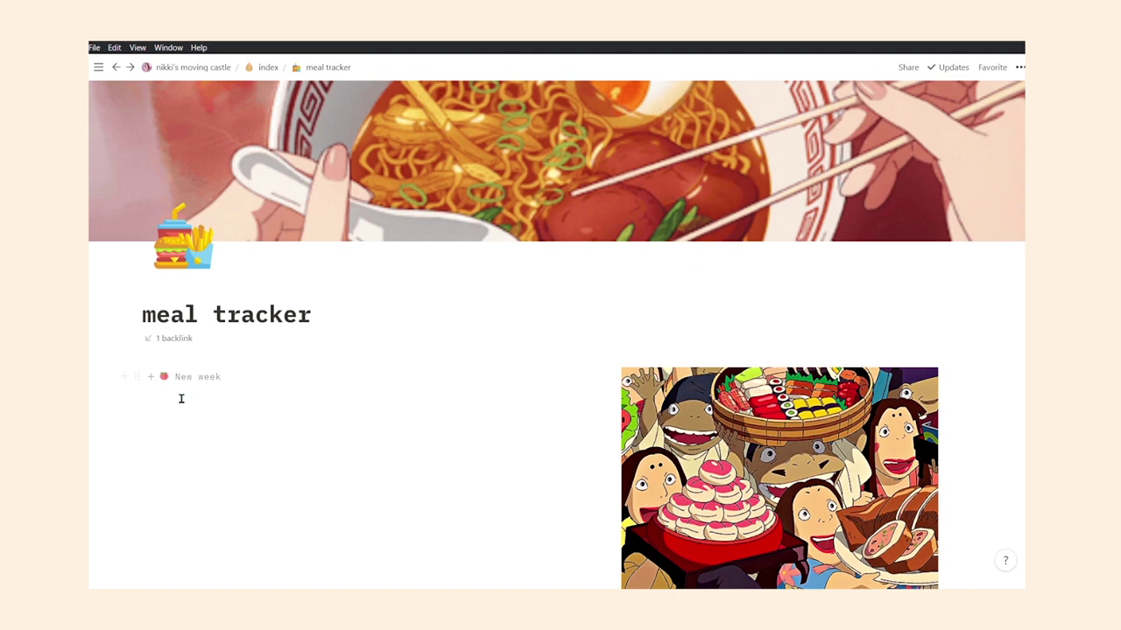
click(175, 377)
scroll(178, 386, down, 1)
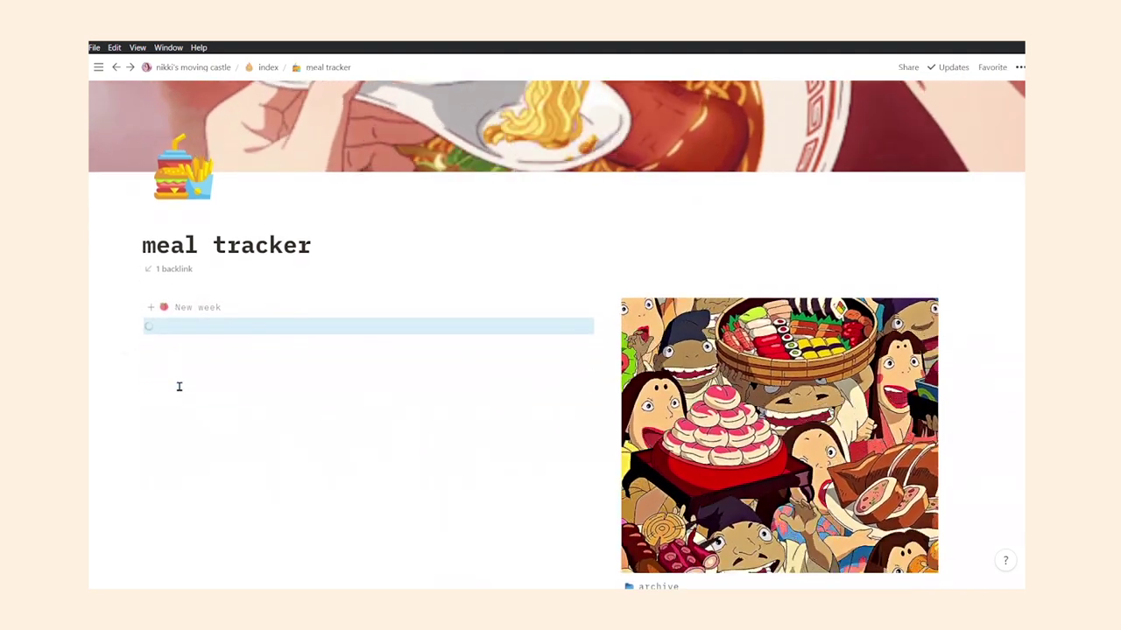
scroll(169, 408, down, 2)
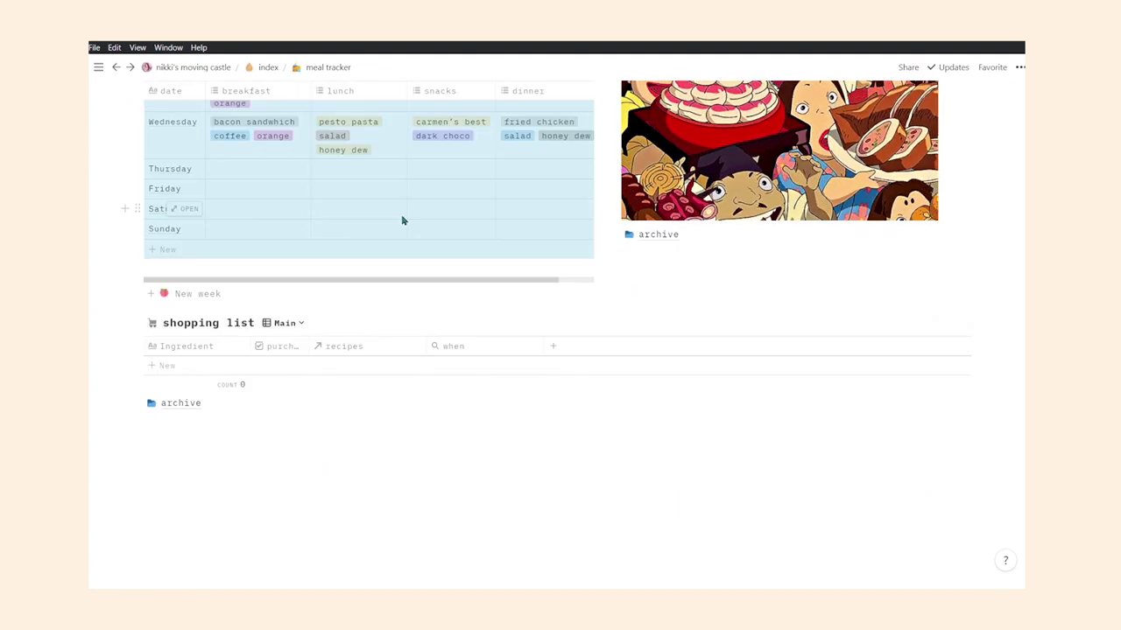
scroll(402, 219, up, 5)
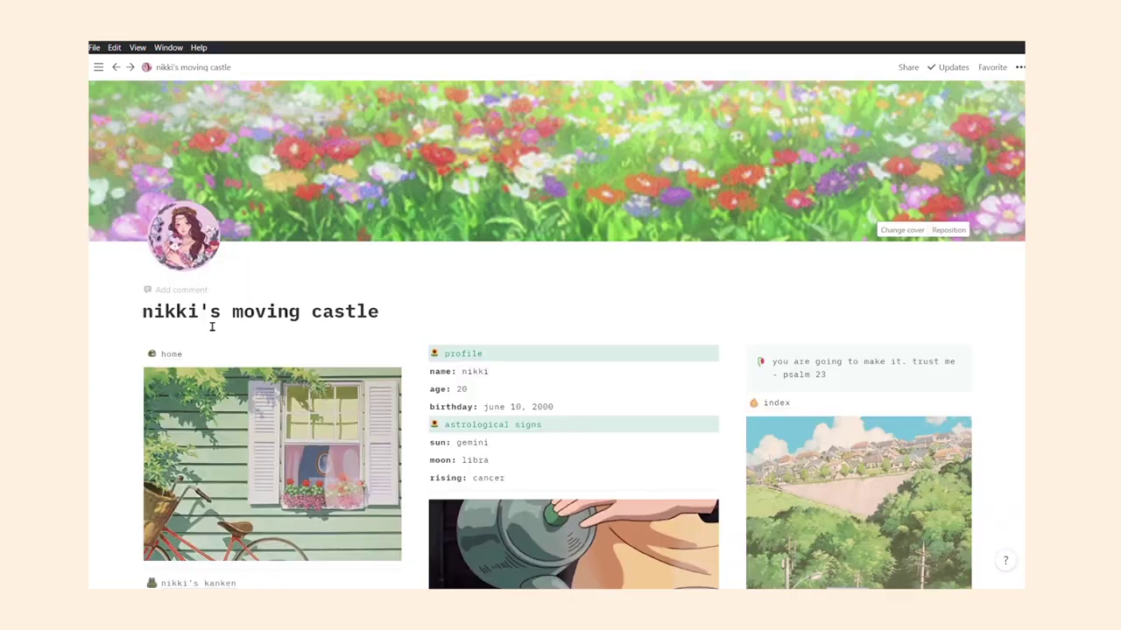
- Look over the top-level page, open the kanken page from it and view its Dashboard section
scroll(210, 293, down, 5)
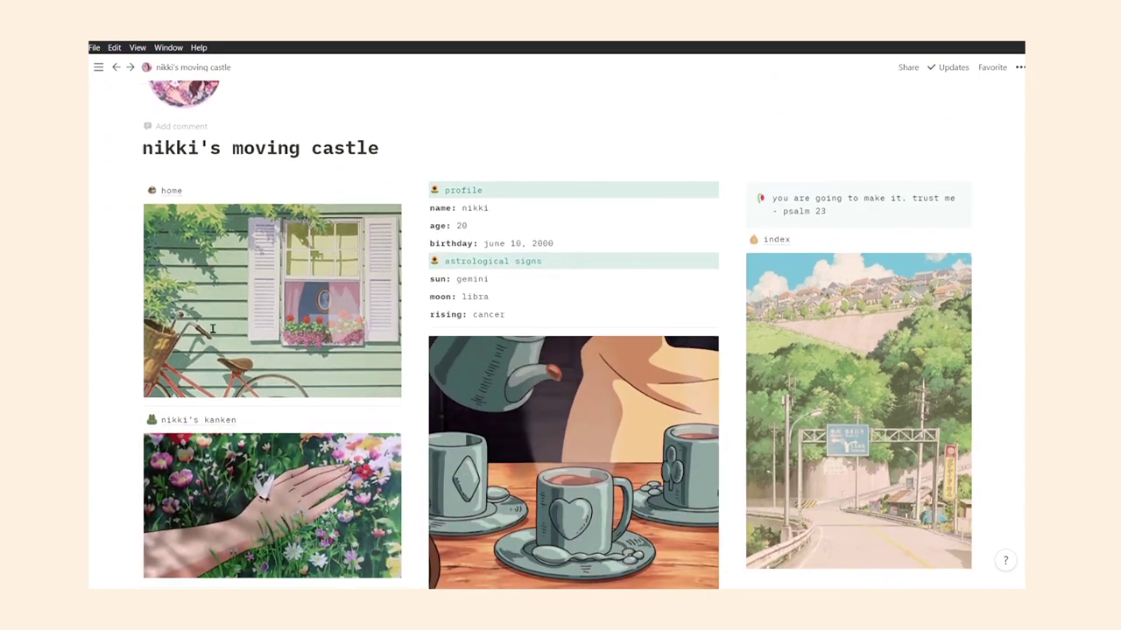
scroll(195, 301, up, 2)
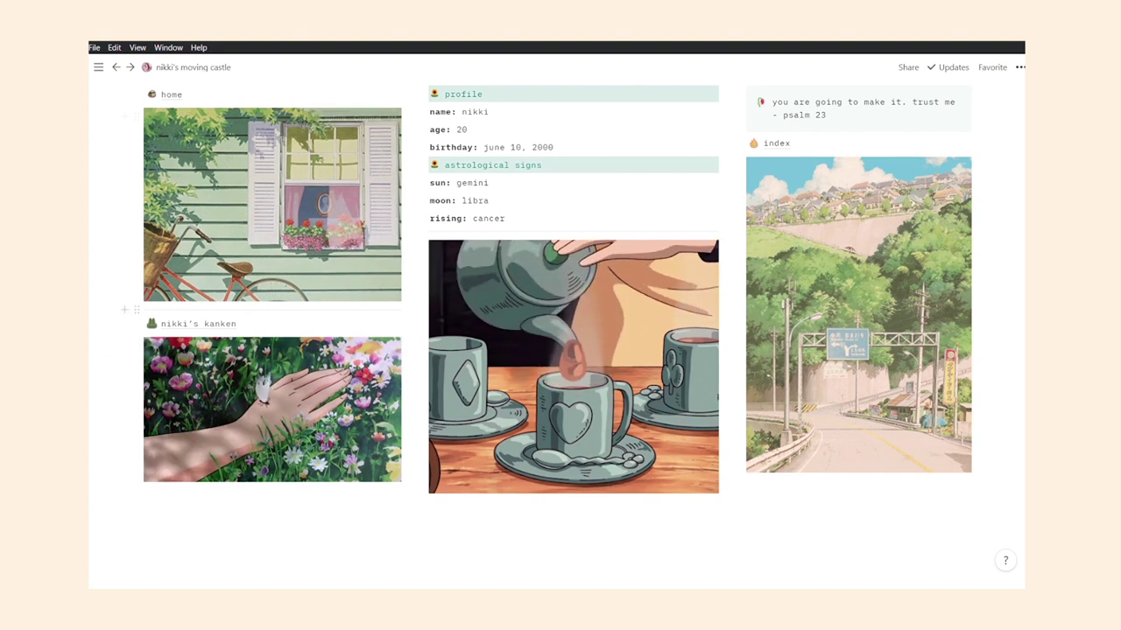
click(198, 324)
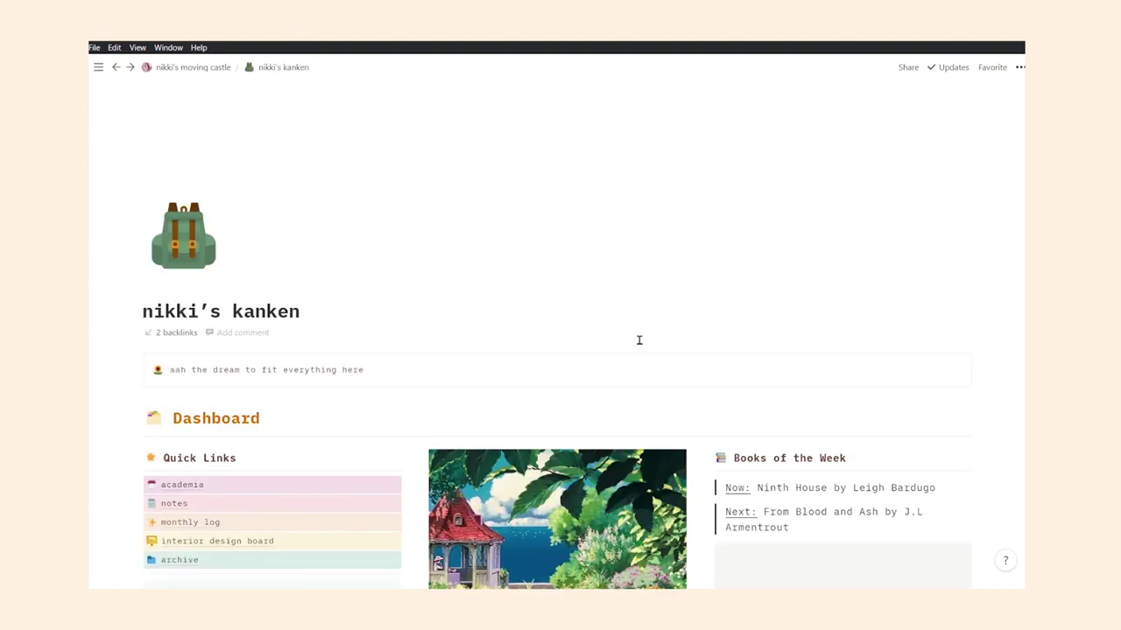
scroll(395, 313, down, 10)
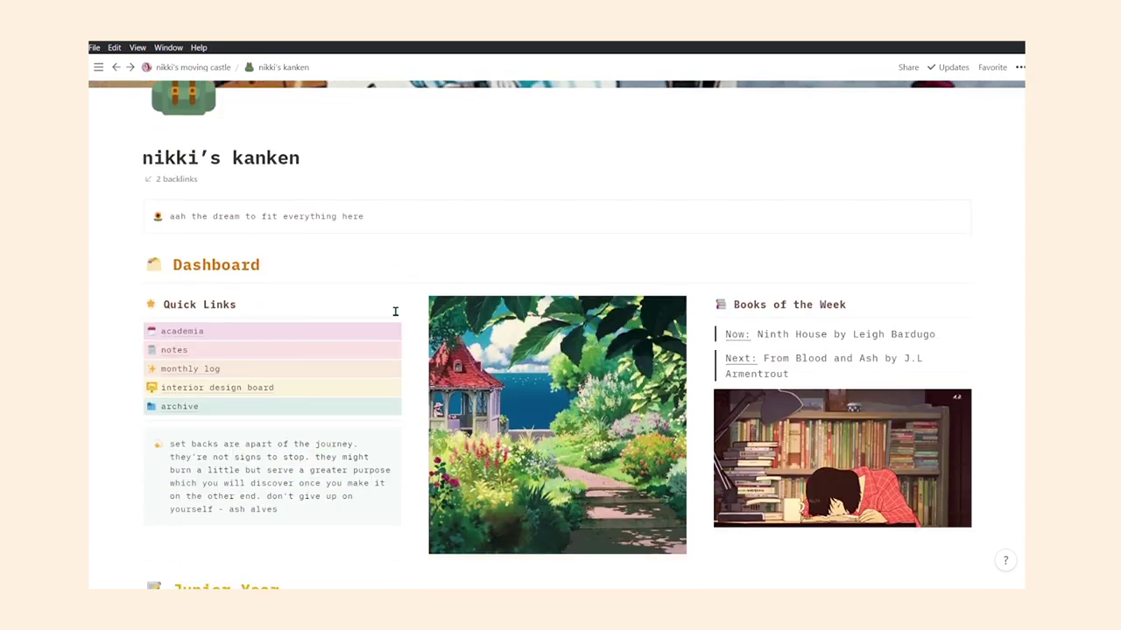
scroll(394, 311, up, 10)
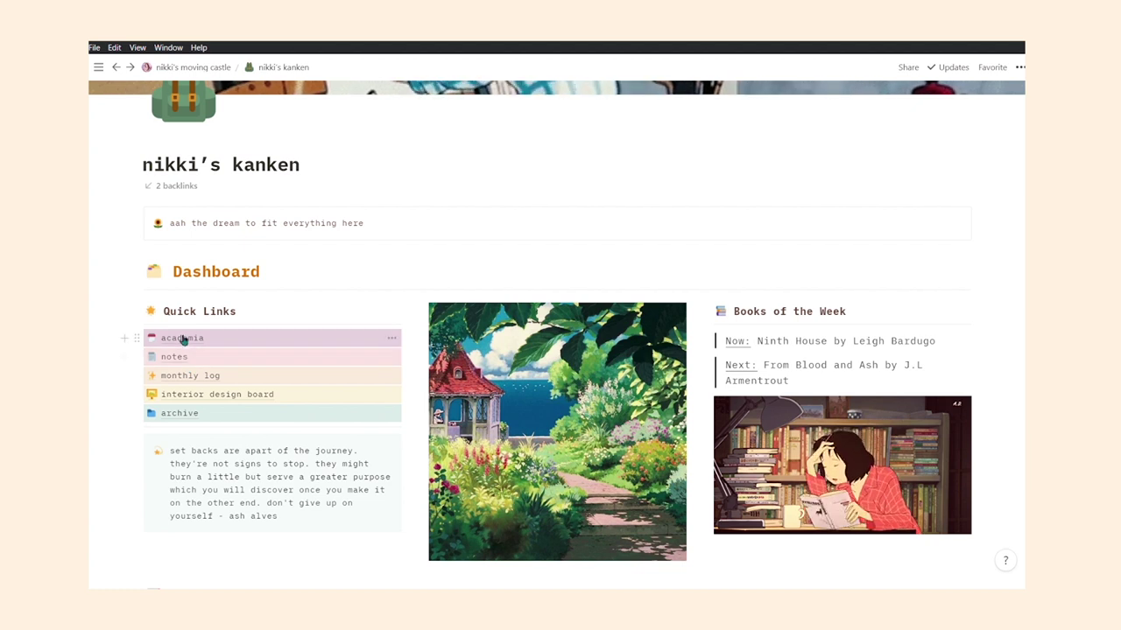
- Open academia from the Quick Links, examine its school tasks tracker and school calendar, and return to the kanken page
click(182, 339)
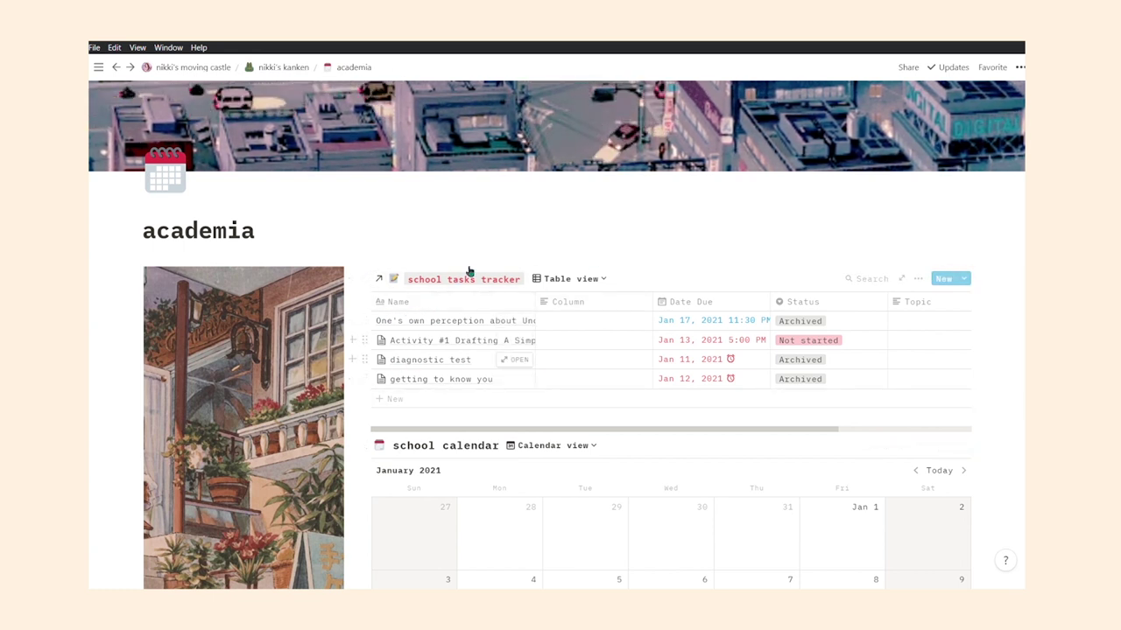
click(570, 328)
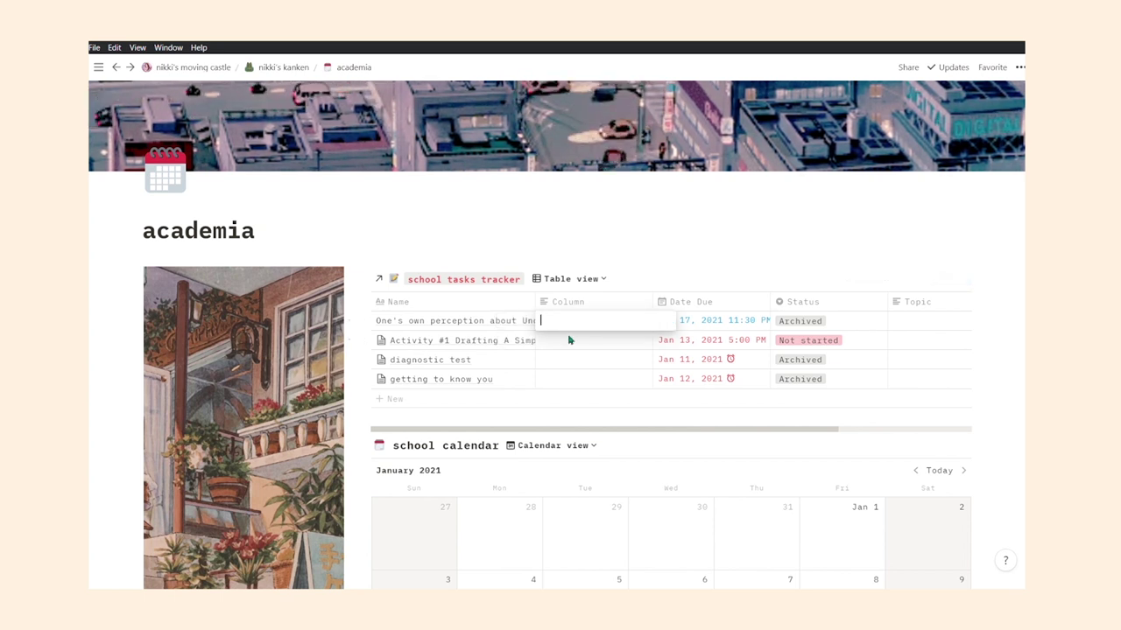
scroll(378, 293, down, 3)
scroll(433, 431, down, 3)
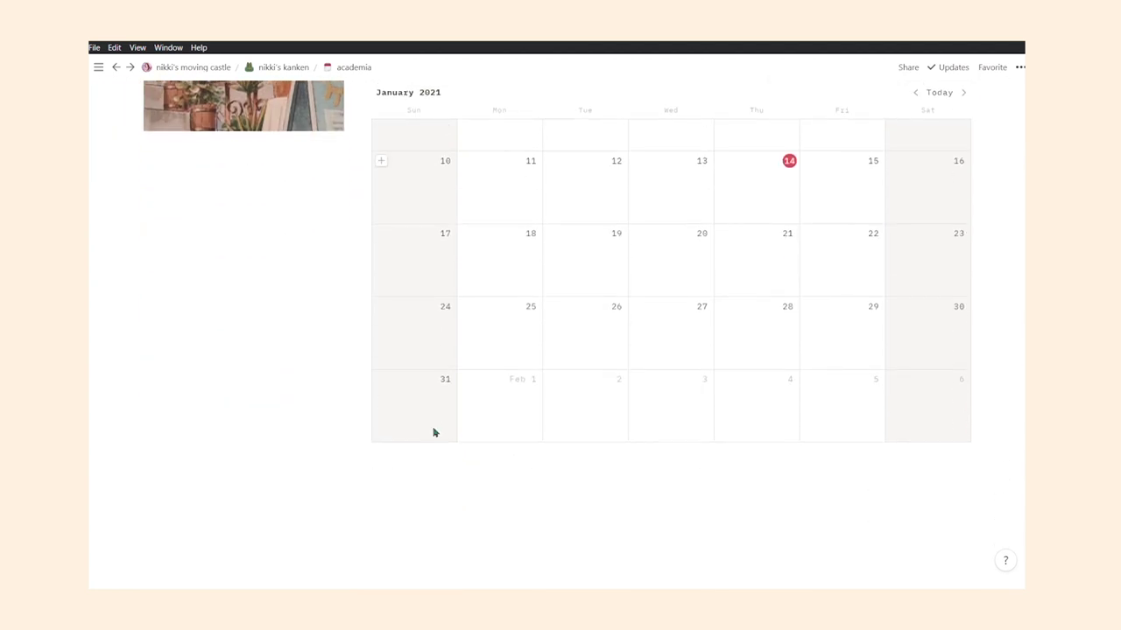
scroll(433, 432, up, 5)
scroll(433, 431, up, 1)
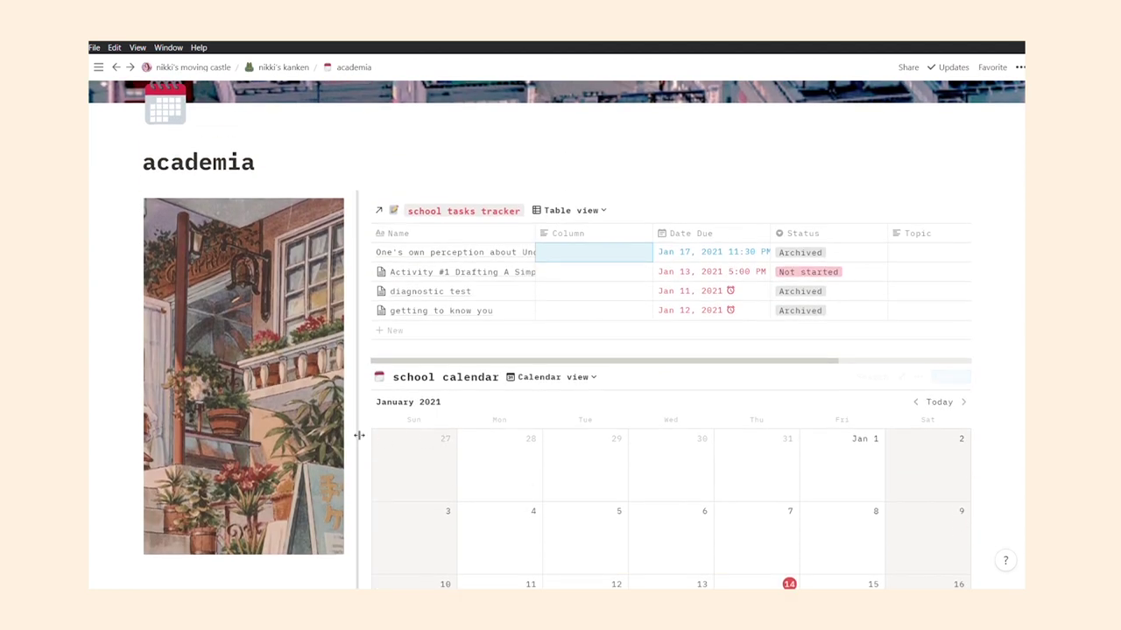
drag(357, 436, 438, 416)
scroll(380, 435, down, 3)
click(283, 66)
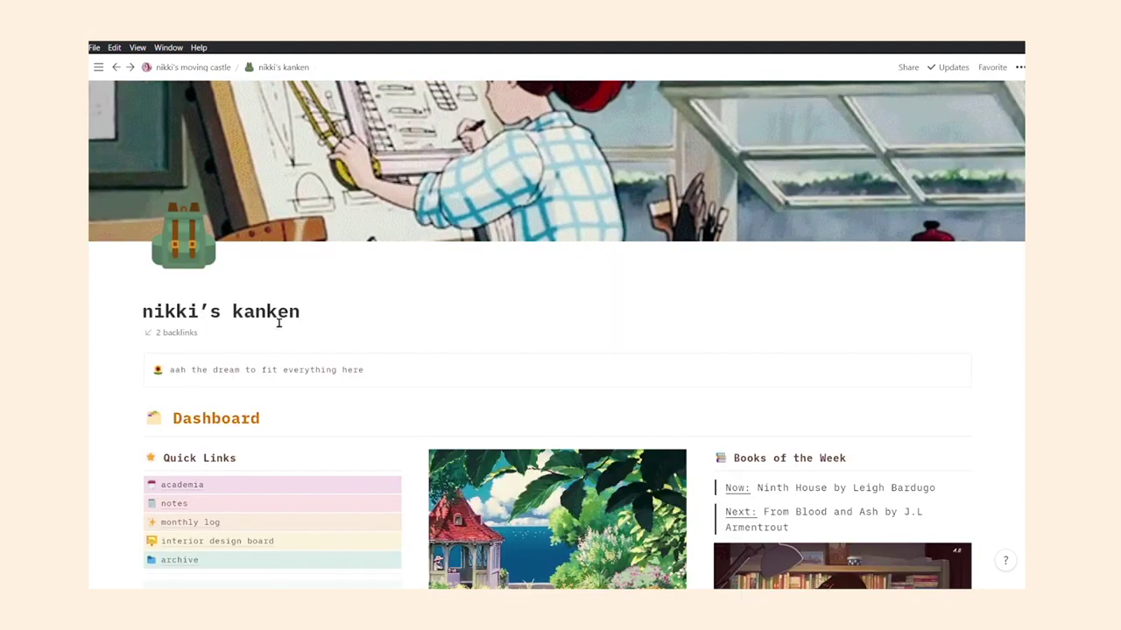
- Open the notes page and the monthly log from the Quick Links, returning to the kanken page after each
scroll(280, 319, down, 2)
click(171, 358)
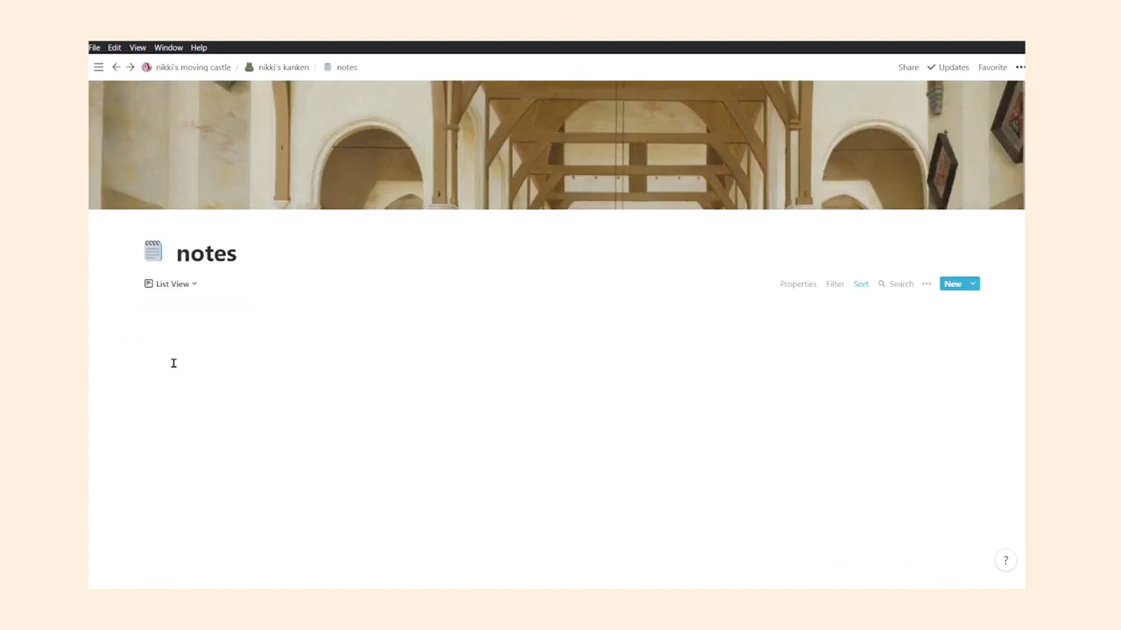
click(275, 67)
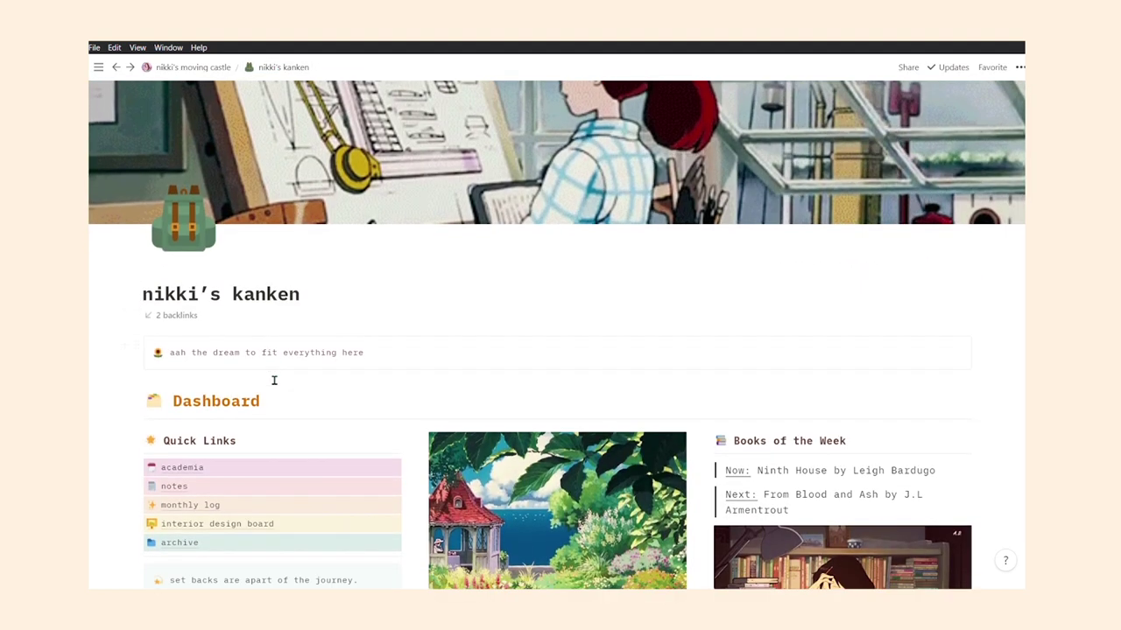
scroll(263, 376, down, 1)
click(179, 427)
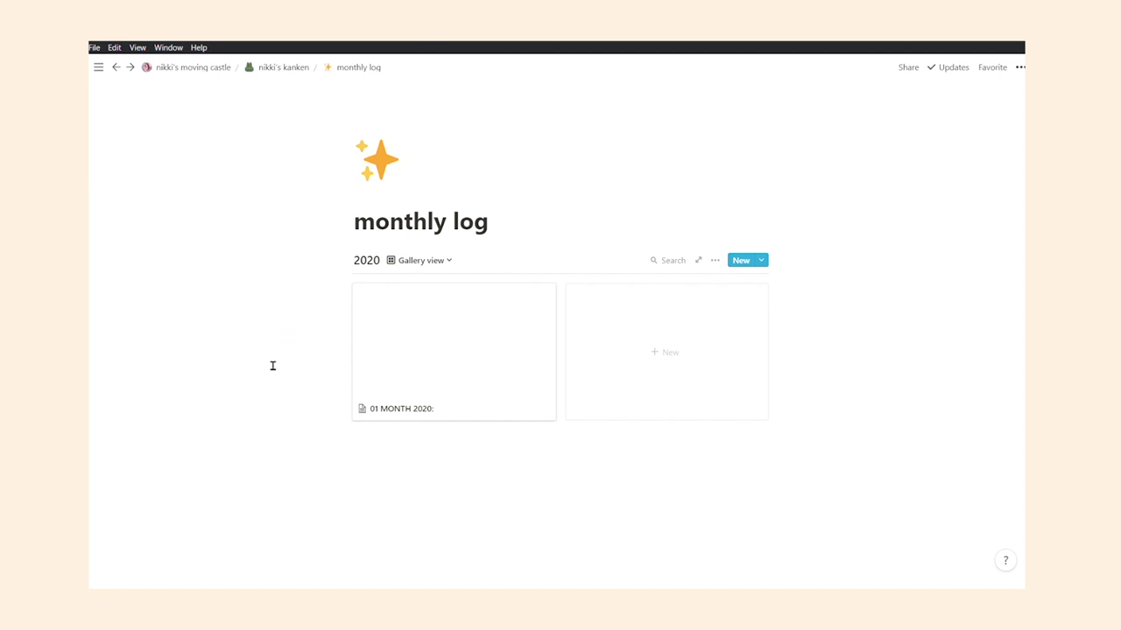
key(ctrl+bracketleft)
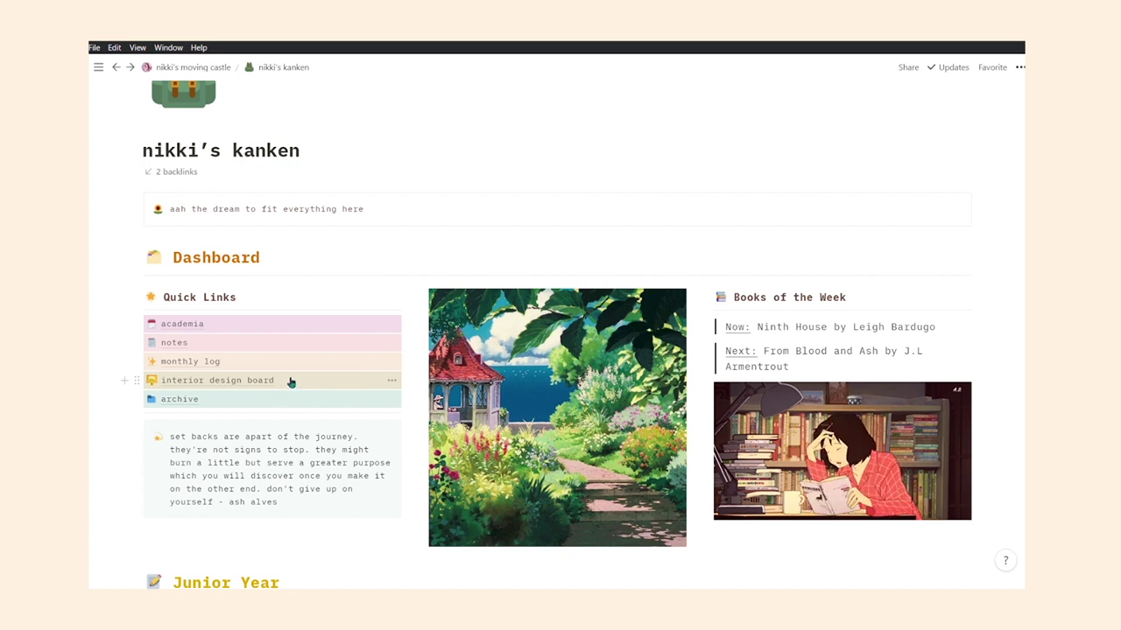
- Open the interior design board, go into the intdsi5 card and look over its "plate 1: school" page
scroll(290, 382, down, 1)
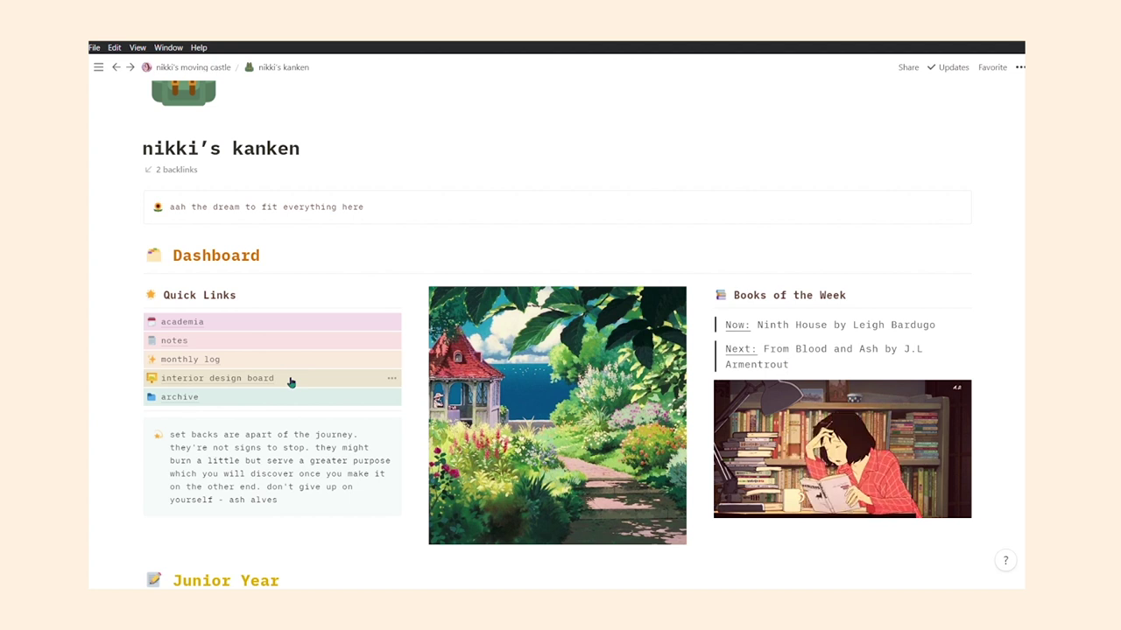
click(289, 382)
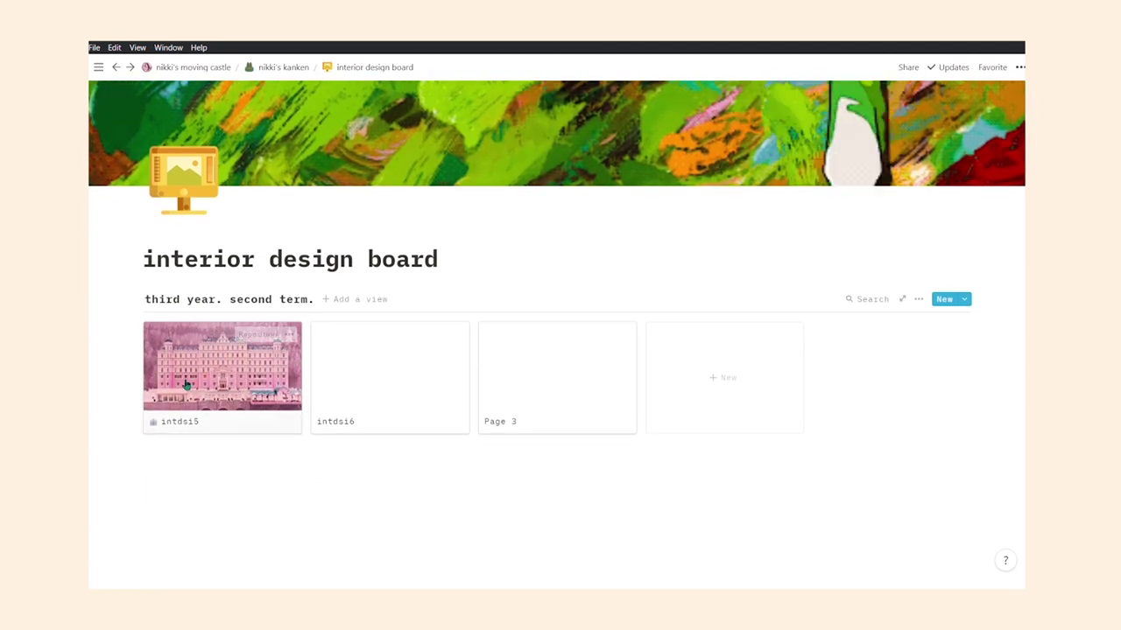
click(158, 379)
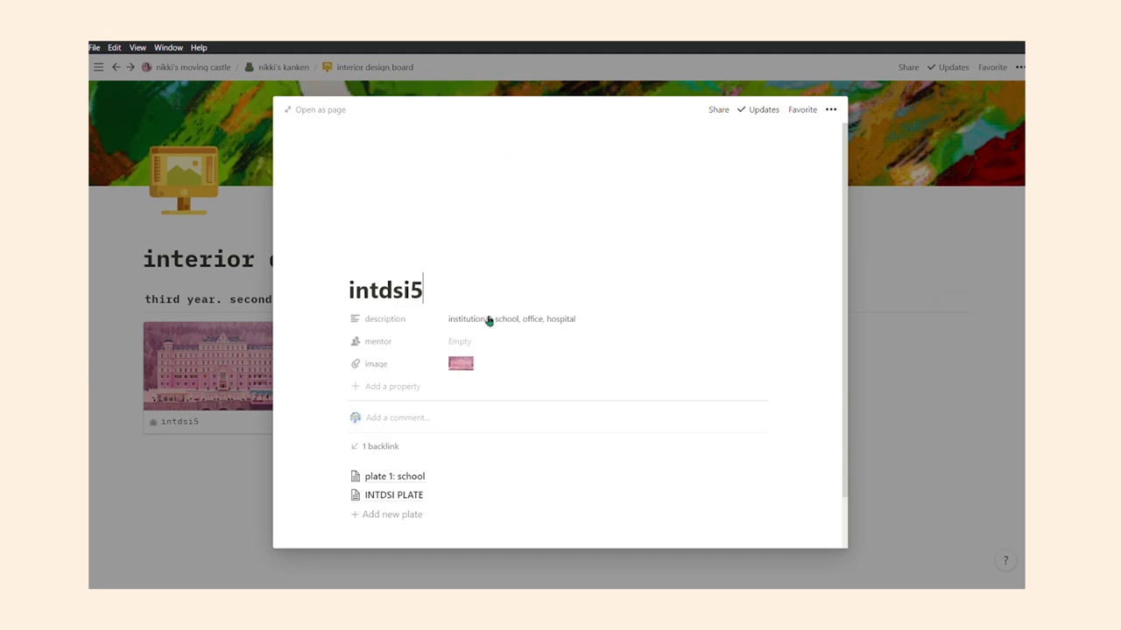
click(388, 417)
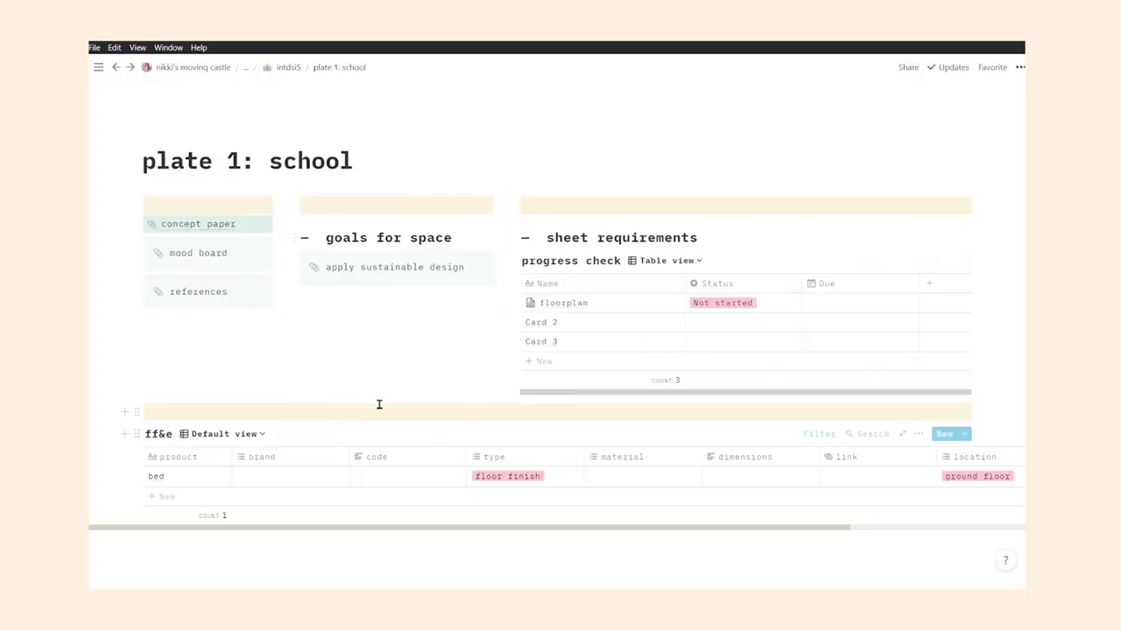
scroll(325, 473, down, 3)
scroll(324, 500, up, 3)
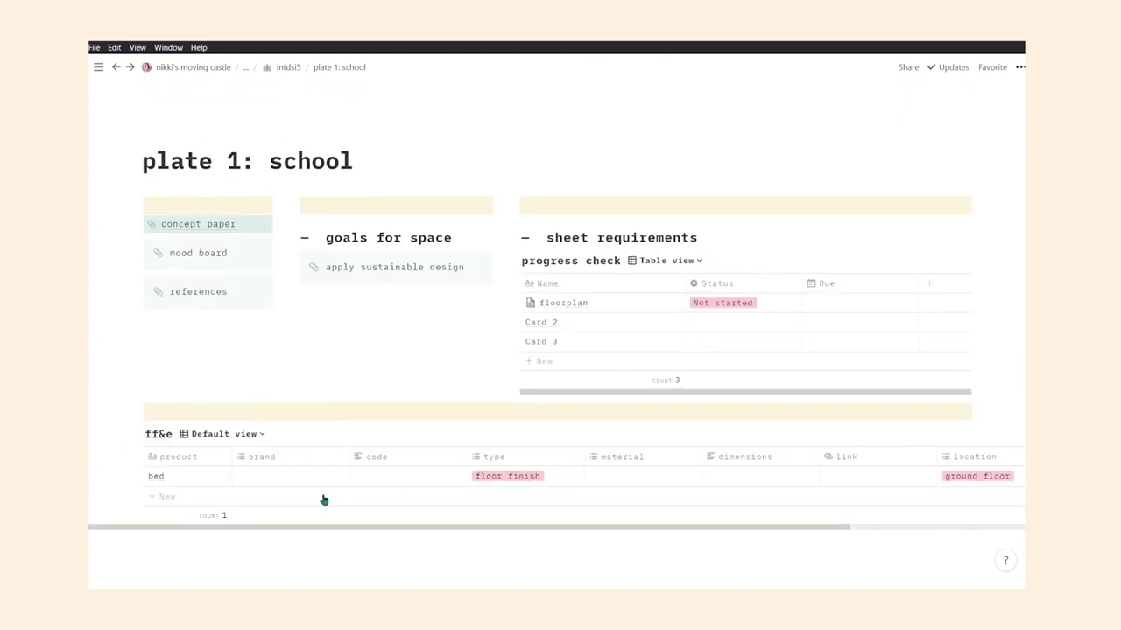
- Open the concept paper, read through its section outline to the Conclusion/recommendation part, and return to the "plate 1: school" page
click(215, 225)
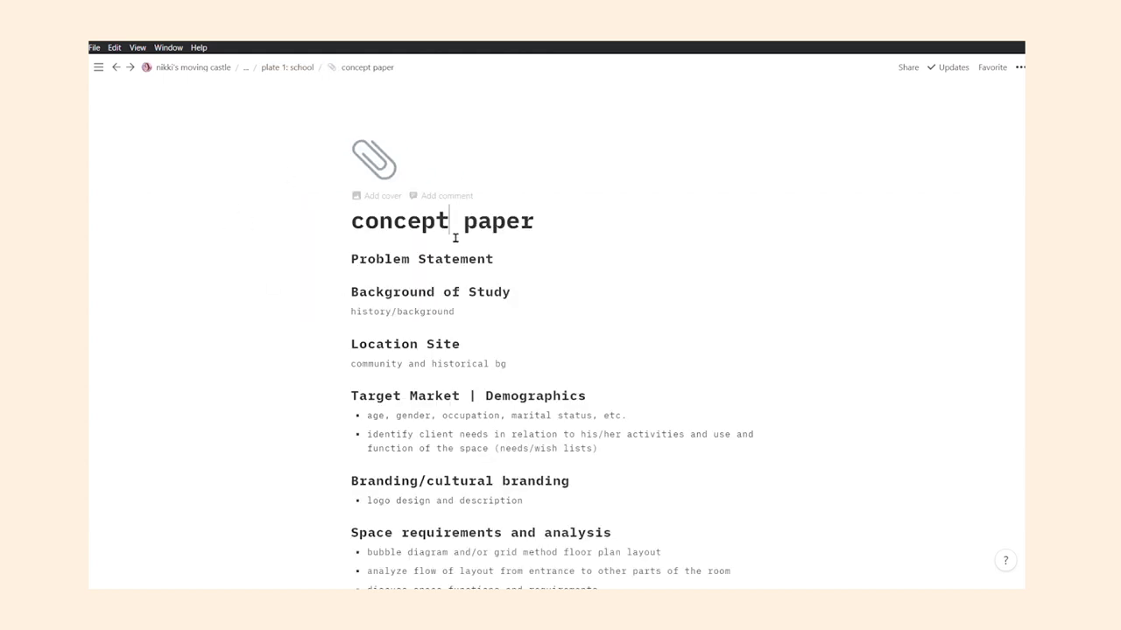
scroll(442, 365, down, 3)
scroll(449, 367, down, 10)
scroll(475, 543, up, 10)
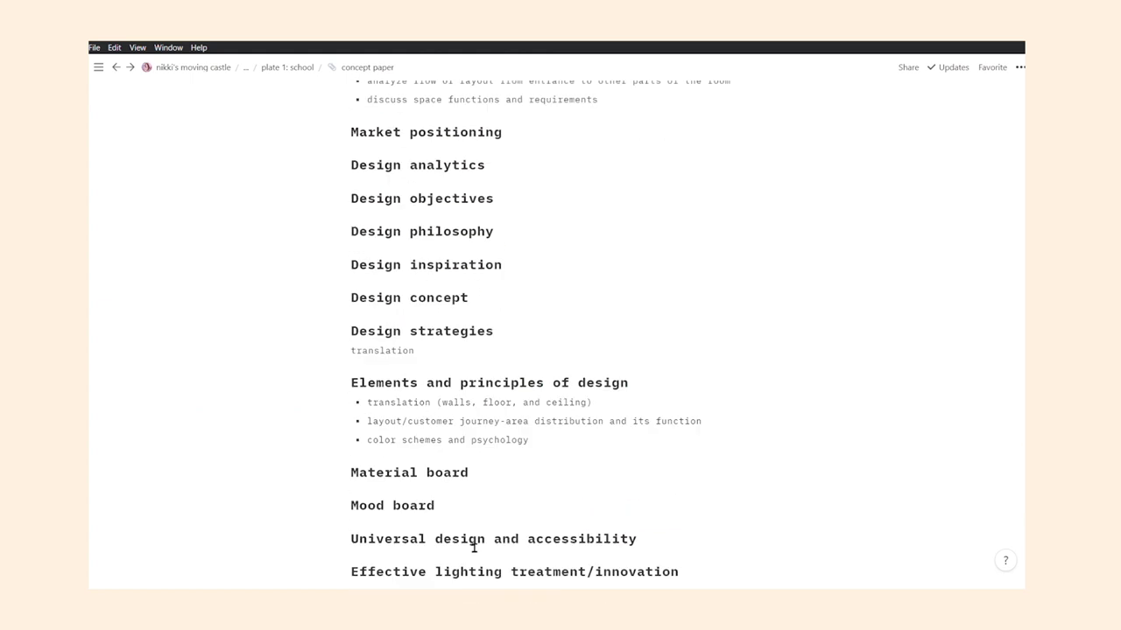
scroll(474, 548, down, 10)
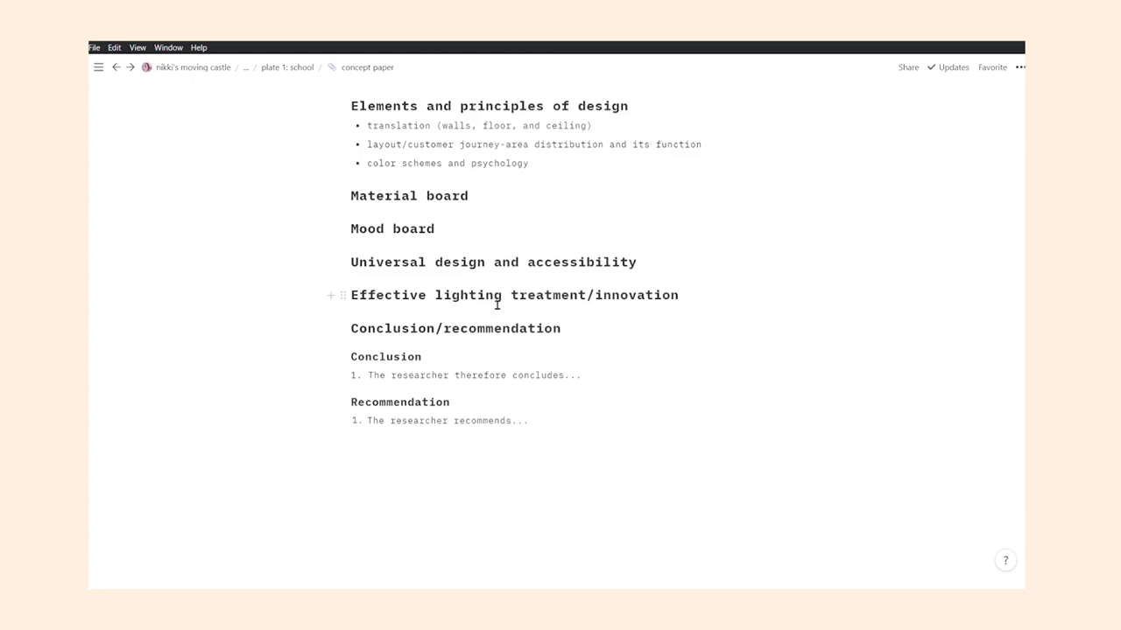
scroll(496, 302, up, 10)
scroll(497, 302, down, 10)
click(287, 67)
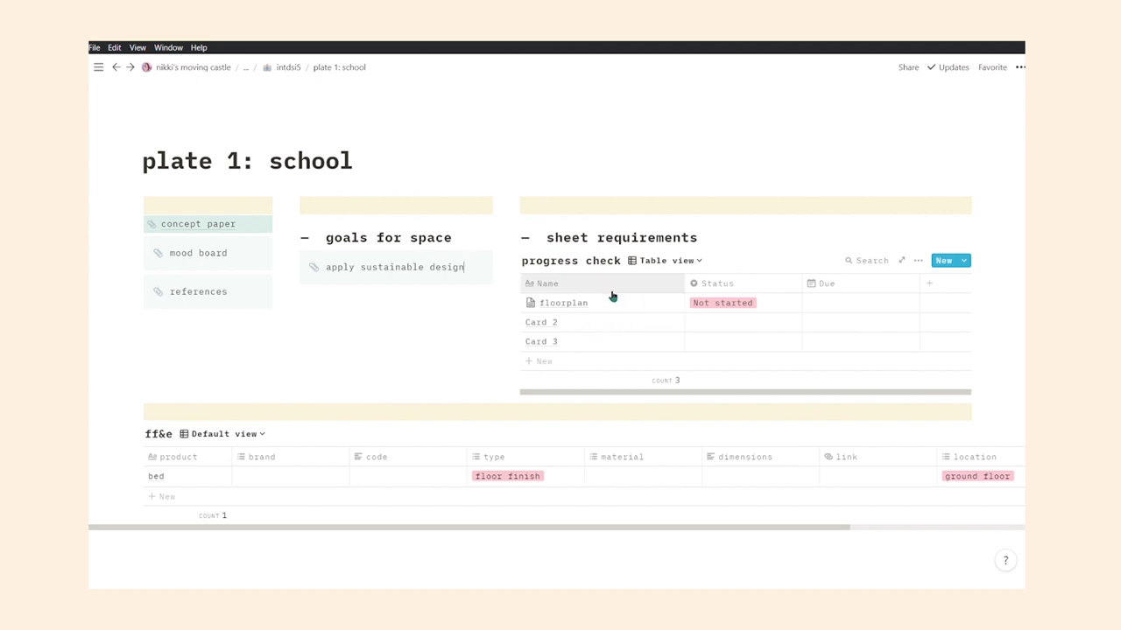
- Open the floorplan entry in the progress check table, view its Ground floor and Second floor sections, and close it
scroll(613, 296, down, 1)
scroll(604, 350, up, 1)
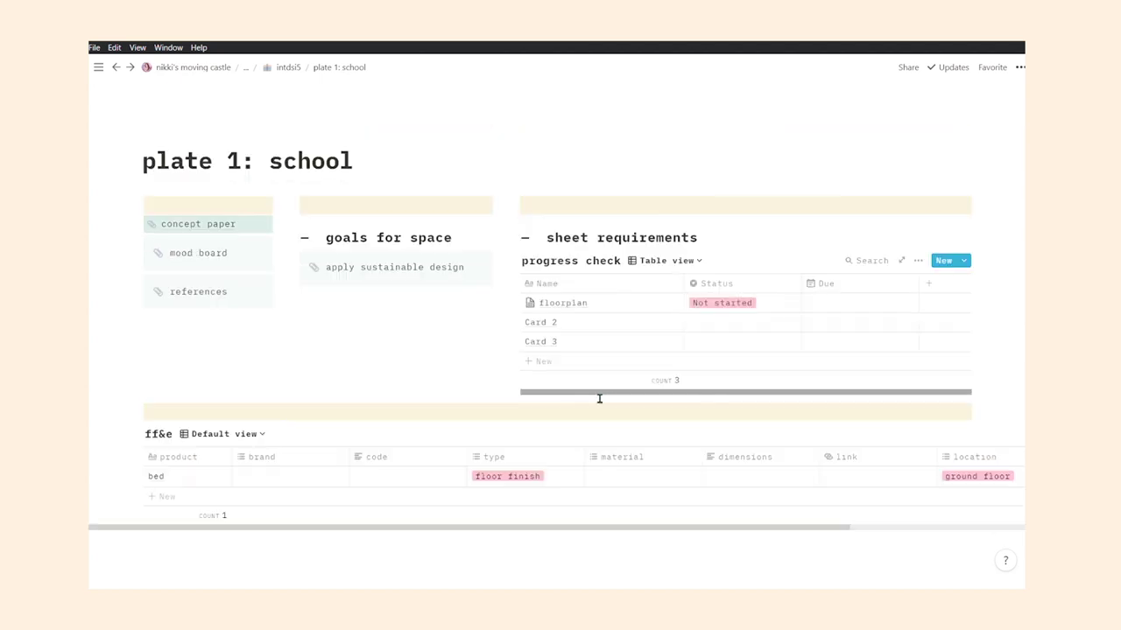
click(667, 303)
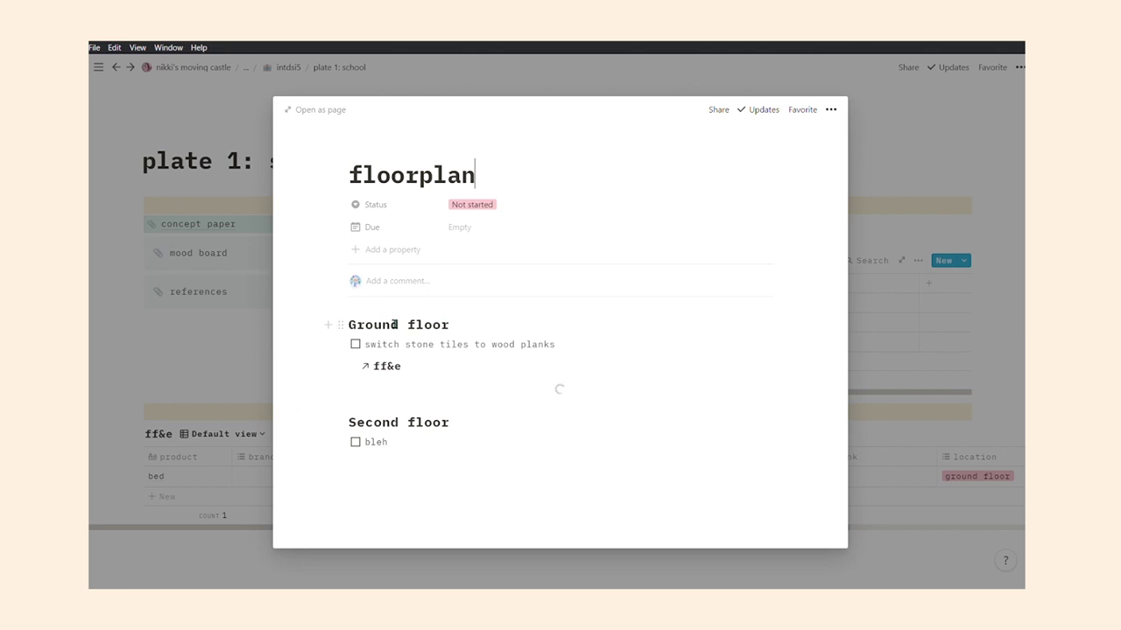
scroll(395, 325, down, 1)
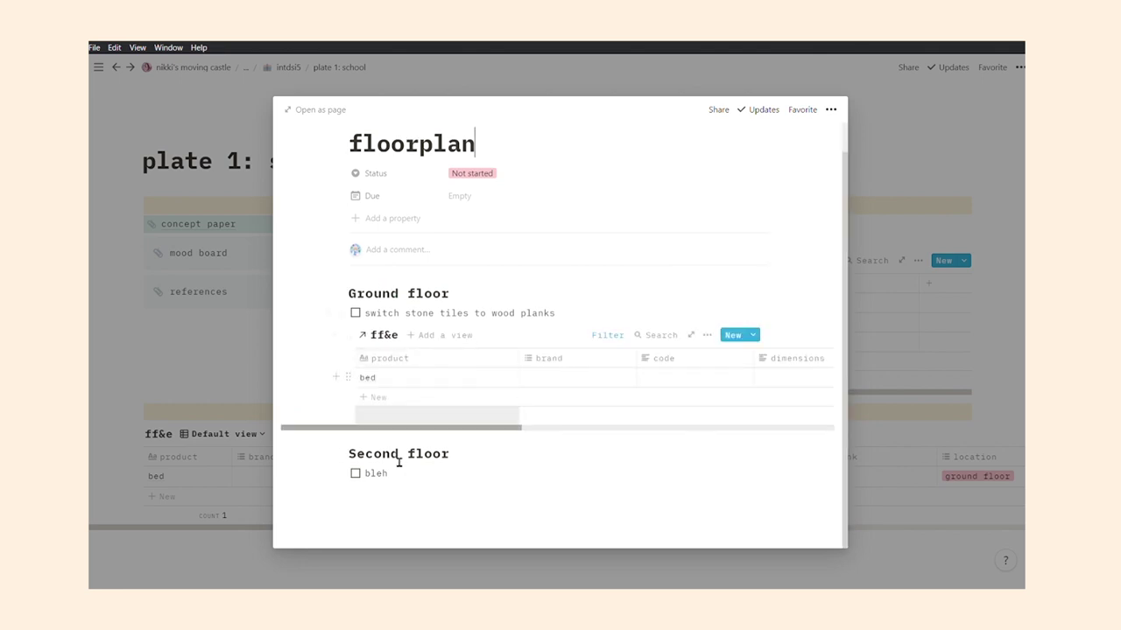
key(Escape)
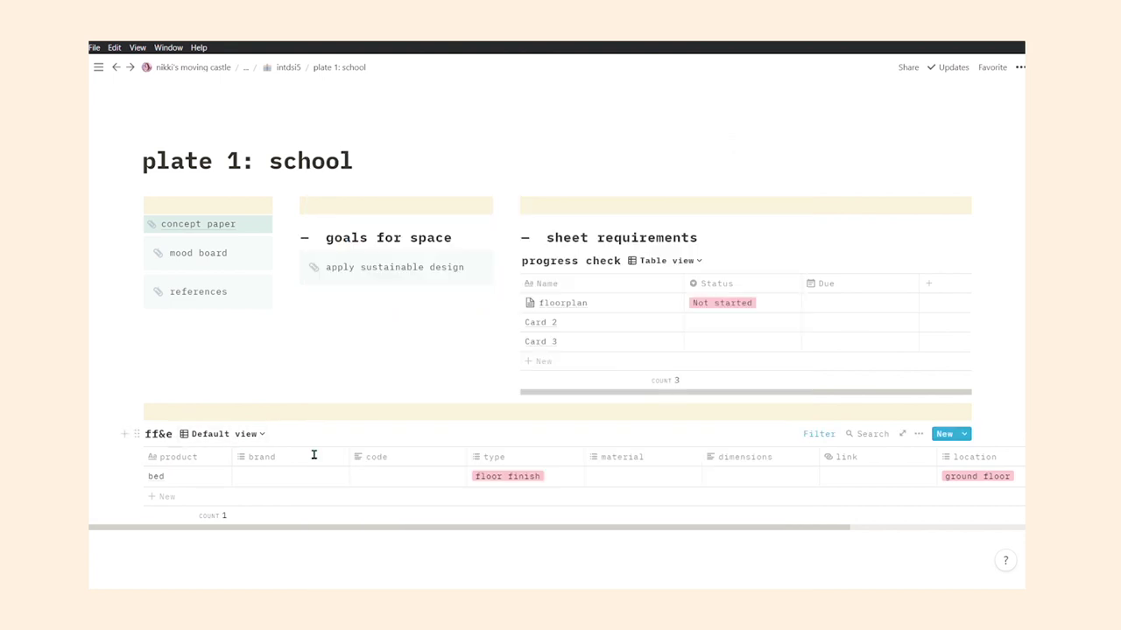
- Examine the ff&e table, viewing the type options of the bed row and the remaining columns through qty
click(560, 483)
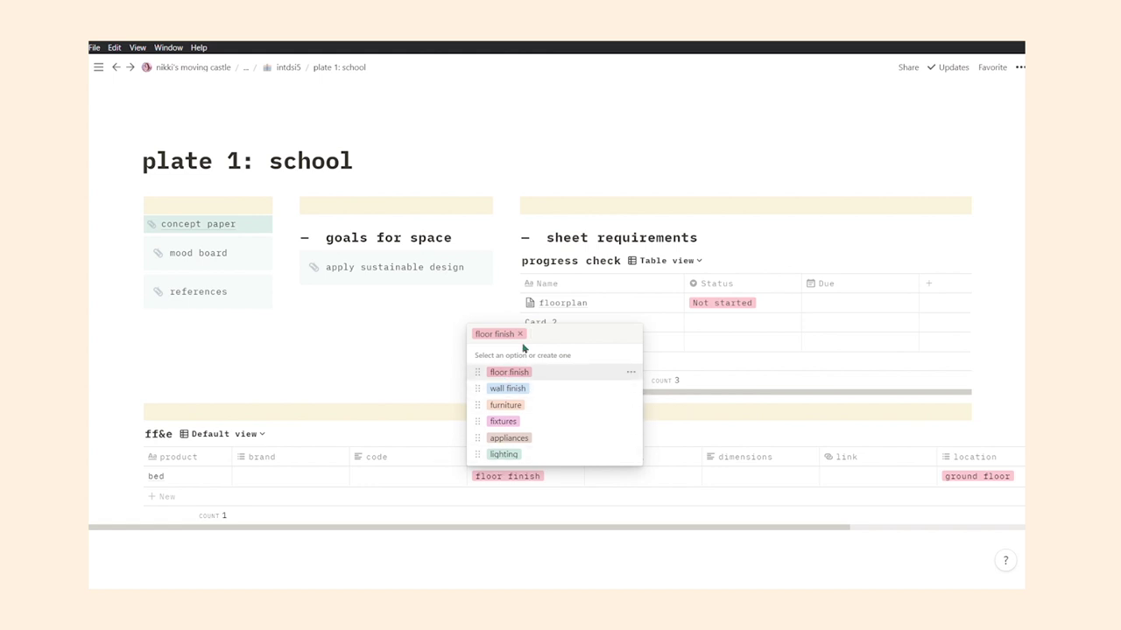
key(Escape)
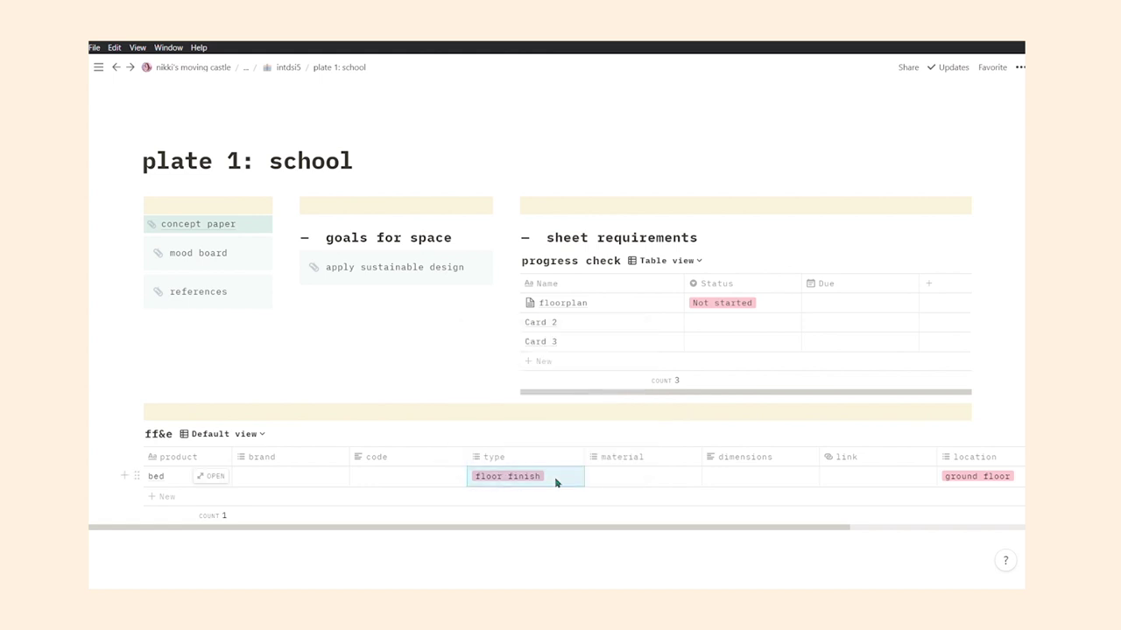
key(Right)
key(Return)
key(Escape)
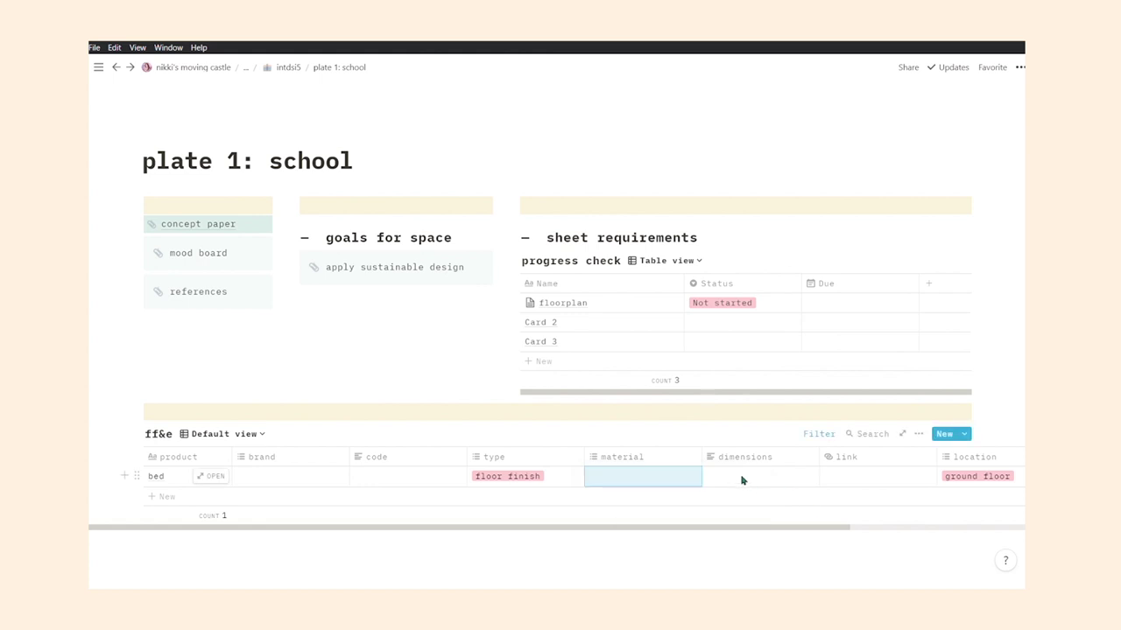
drag(667, 529, 806, 529)
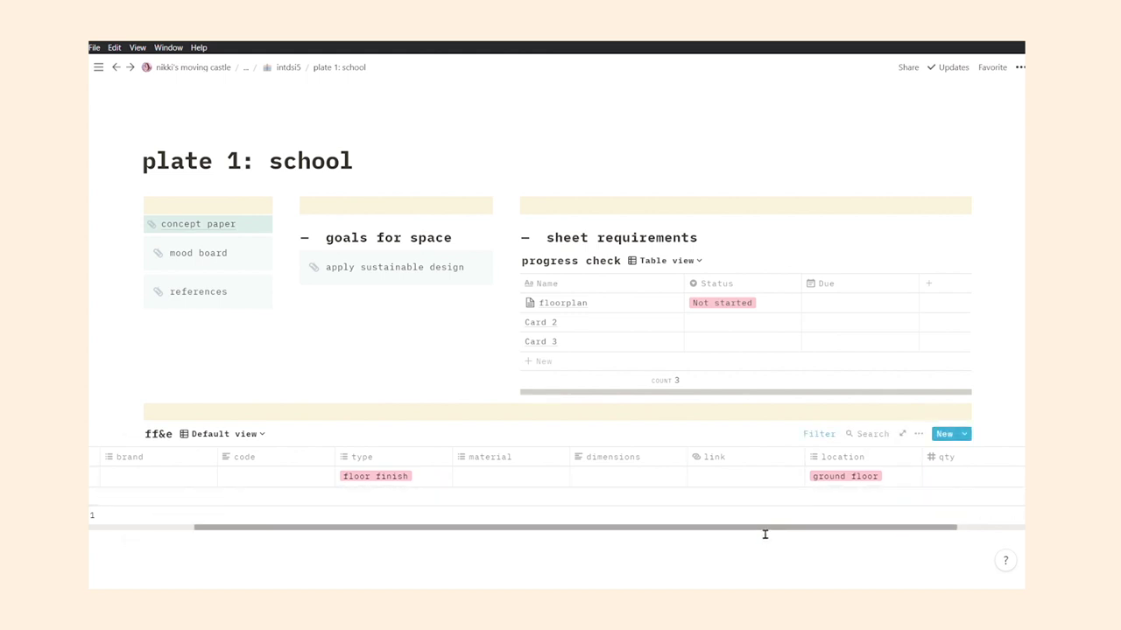
drag(765, 534, 873, 544)
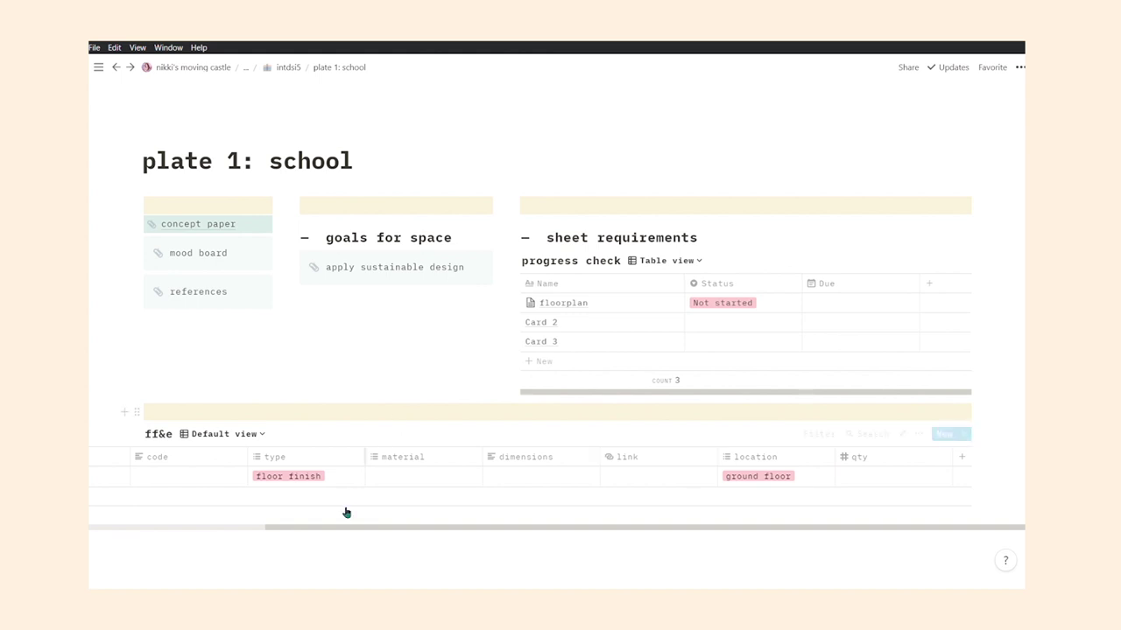
drag(293, 537, 162, 539)
- Return to the kanken page and view the Schedule and My Classes gallery in its Junior Year section
click(245, 66)
click(230, 87)
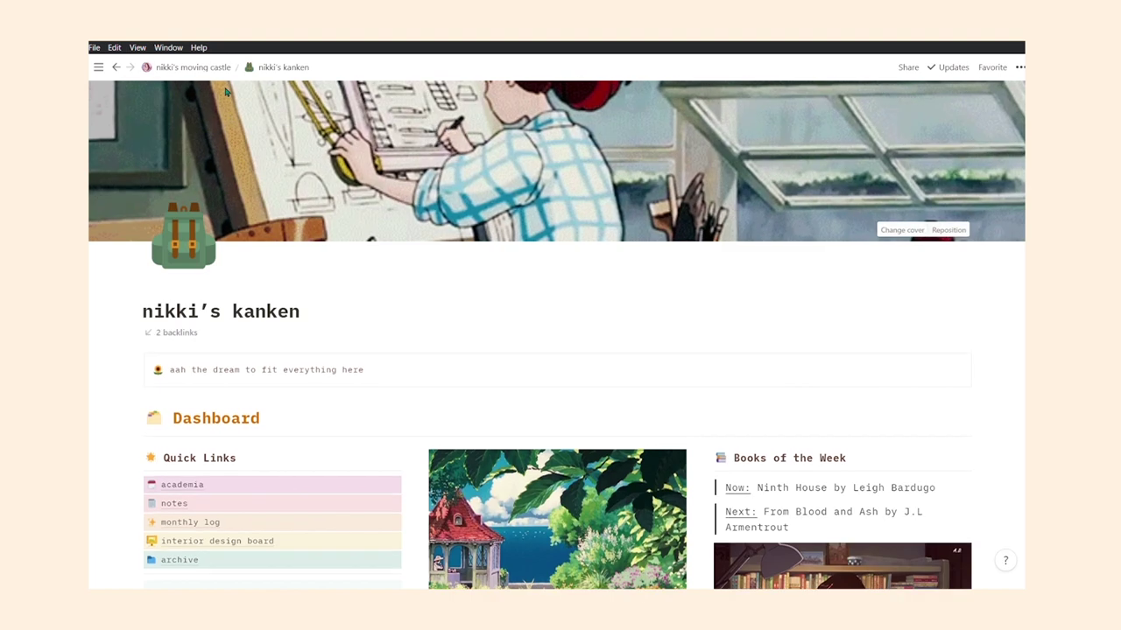
scroll(381, 286, down, 6)
scroll(380, 286, down, 1)
scroll(376, 283, down, 1)
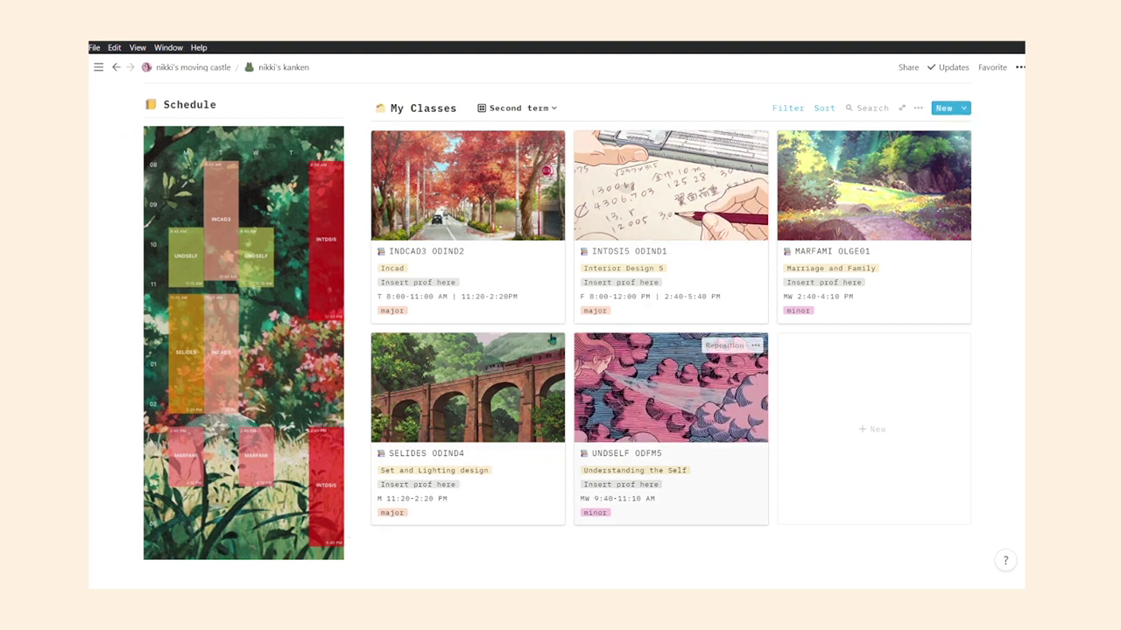
- Open the INDCAD3 ODIND2 class, view its properties, course description, Syllabus & Resources and Lecture Notes, and close it
click(468, 254)
scroll(577, 430, down, 4)
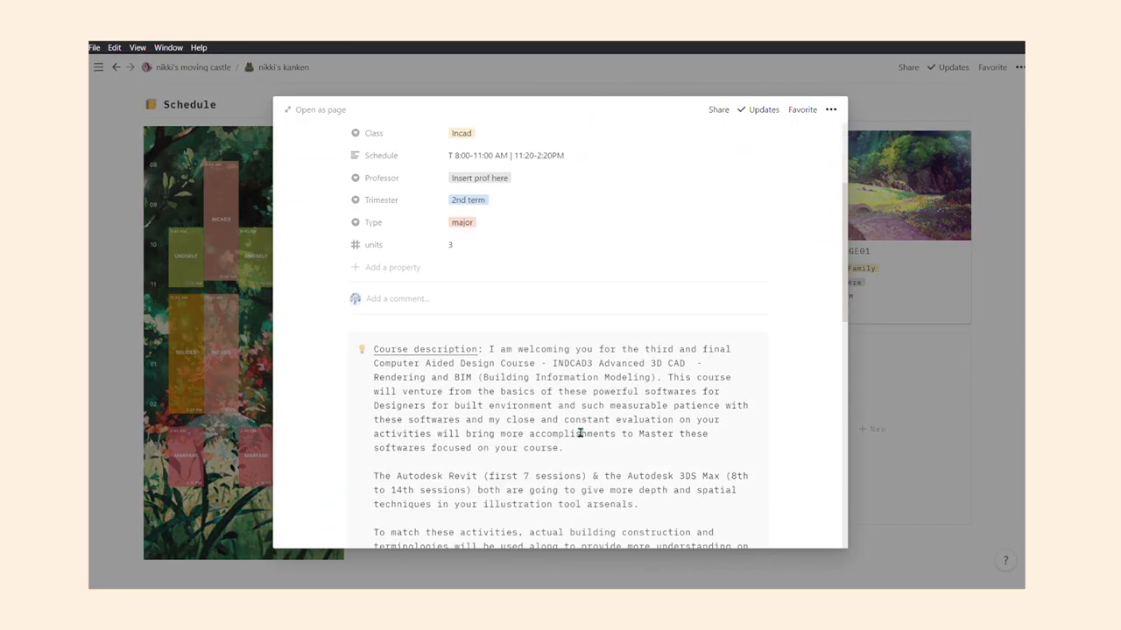
scroll(583, 407, down, 6)
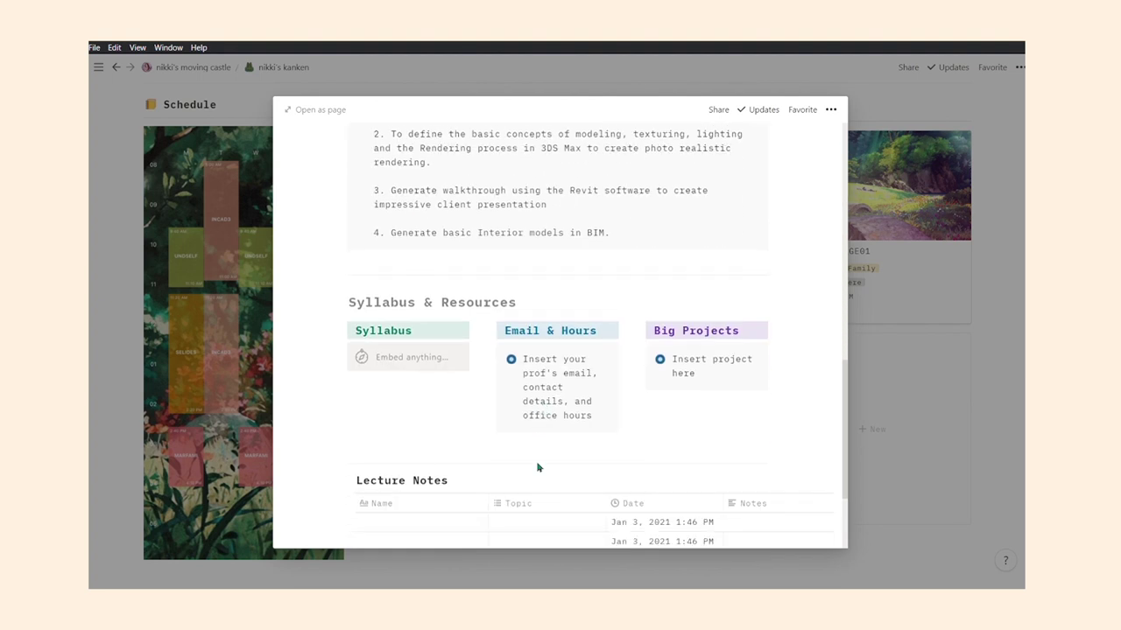
scroll(442, 330, up, 1)
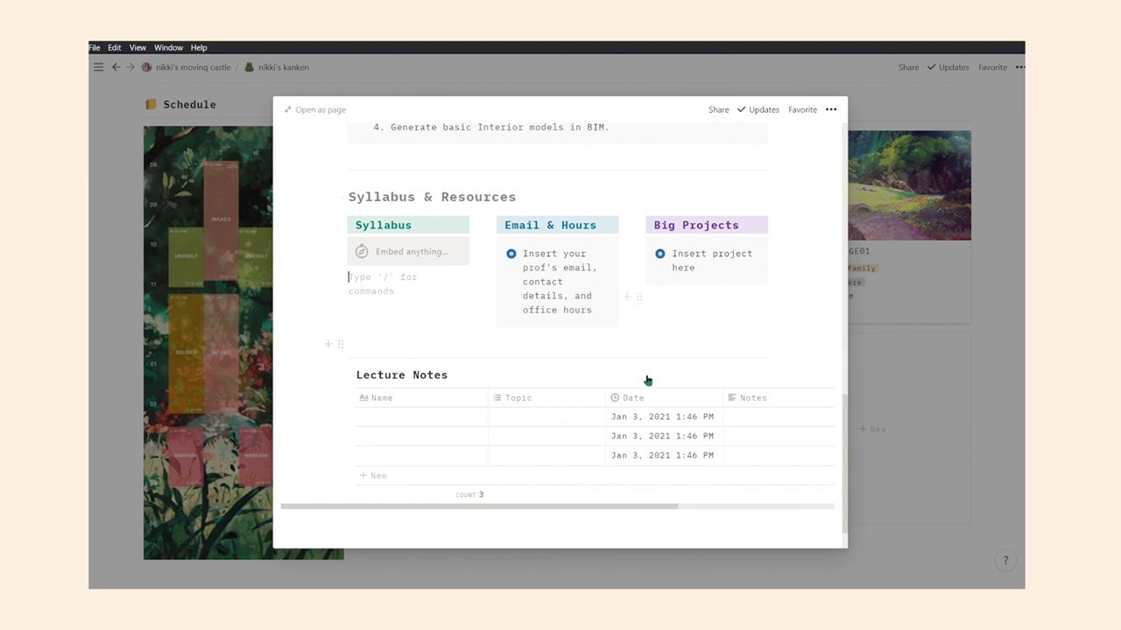
scroll(749, 250, down, 1)
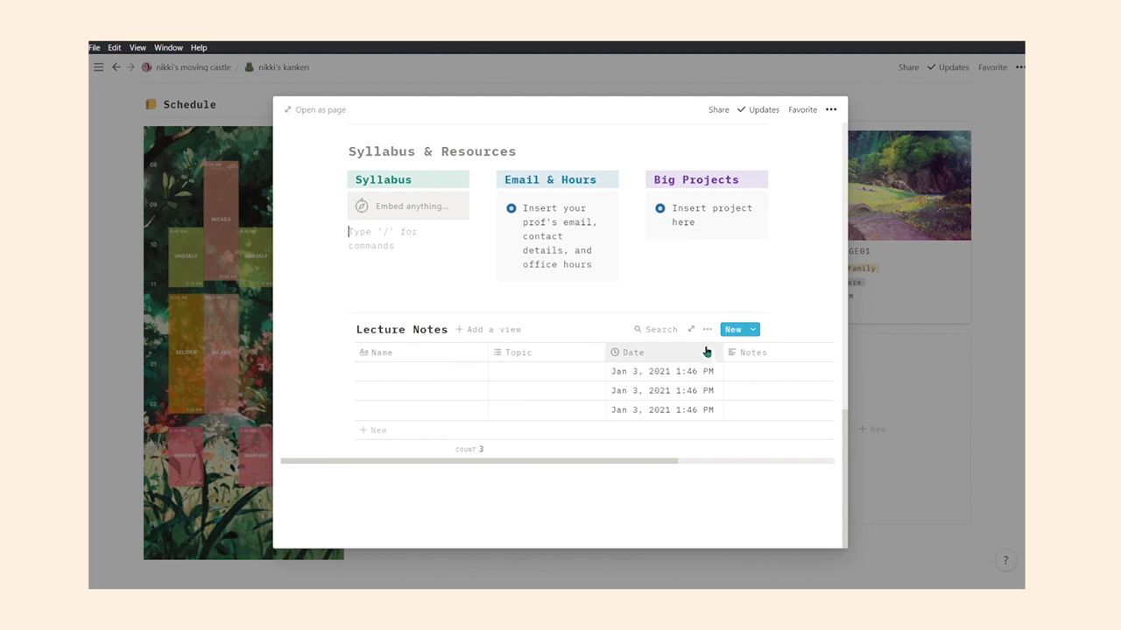
click(865, 332)
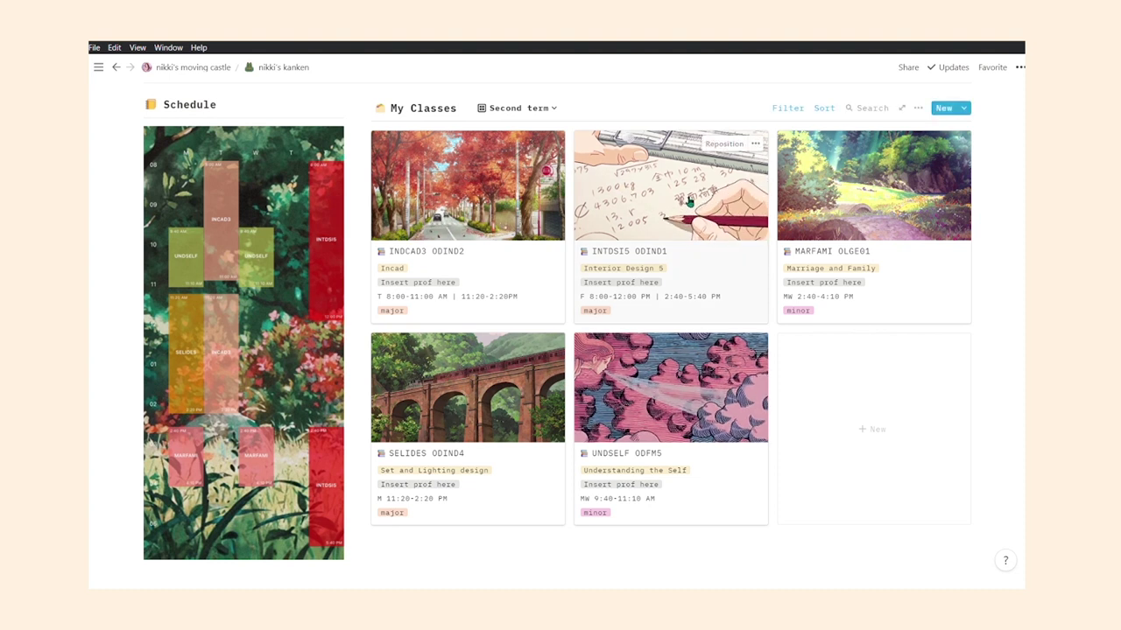
- Open the "Visual field; human condition" lecture note of the Set and Lighting design class, view its PDF, and return to School work & Extracurriculars
click(912, 344)
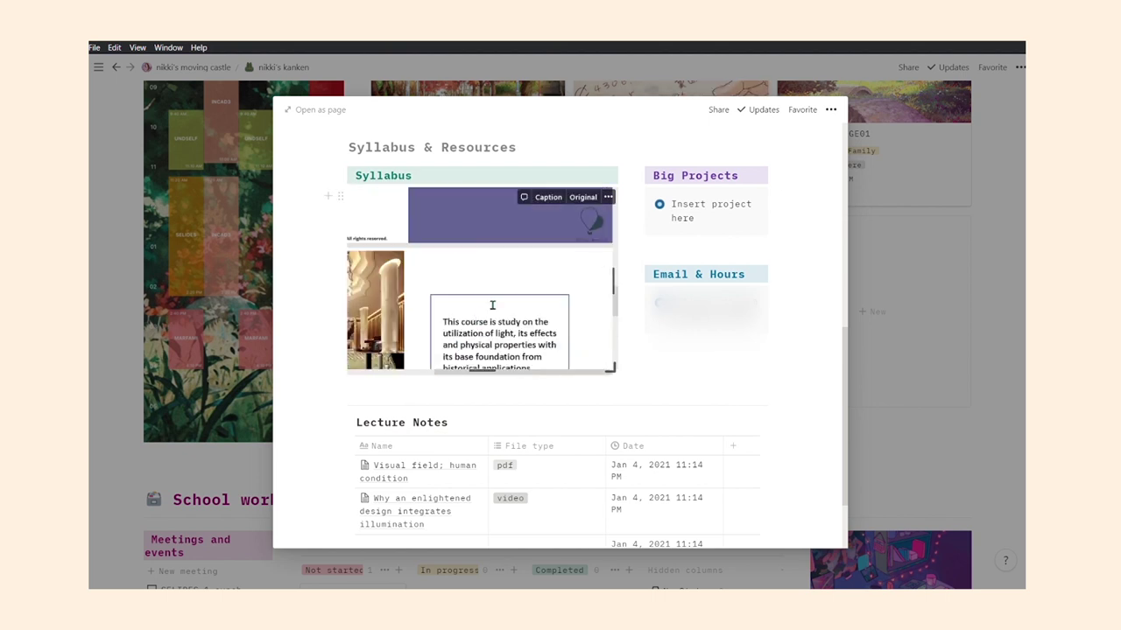
scroll(480, 317, down, 3)
click(394, 369)
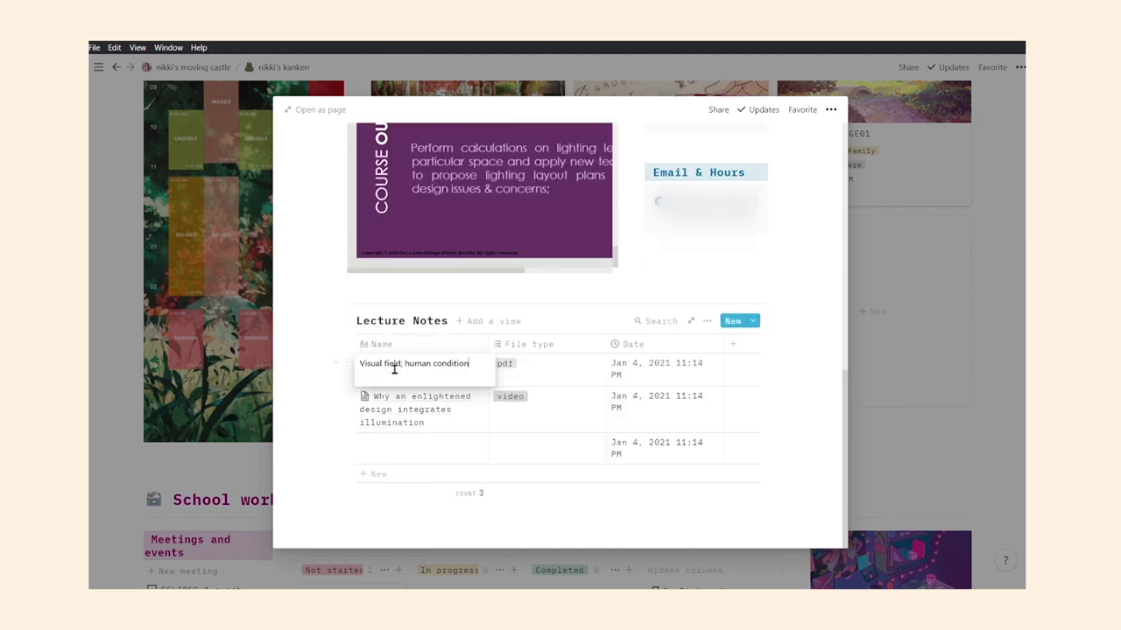
click(472, 376)
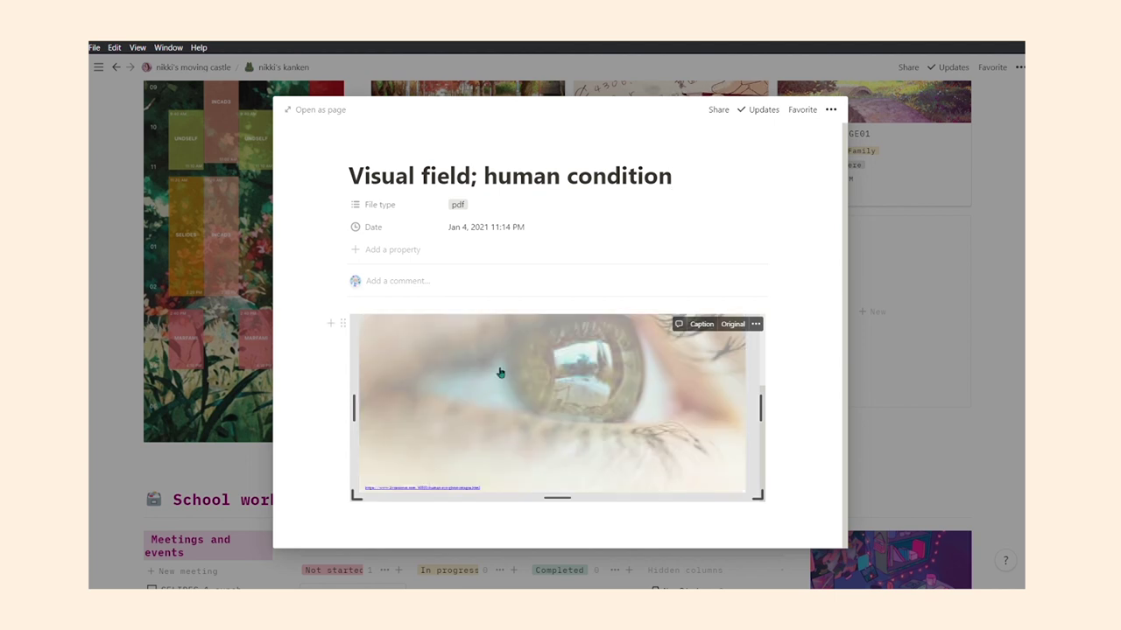
scroll(560, 385, up, 2)
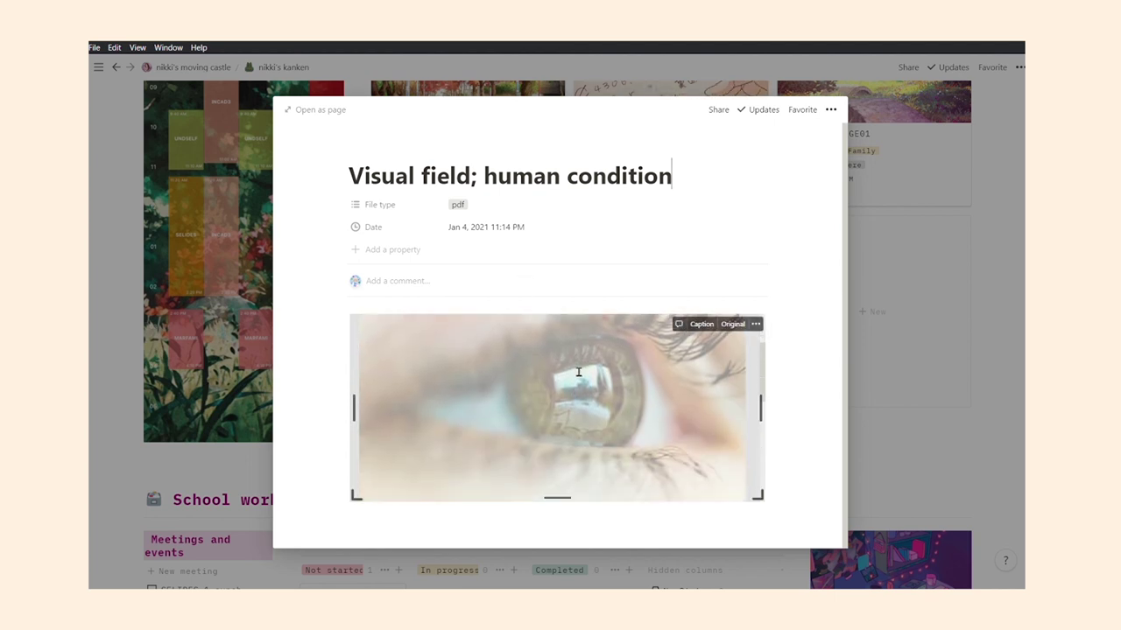
scroll(581, 380, down, 6)
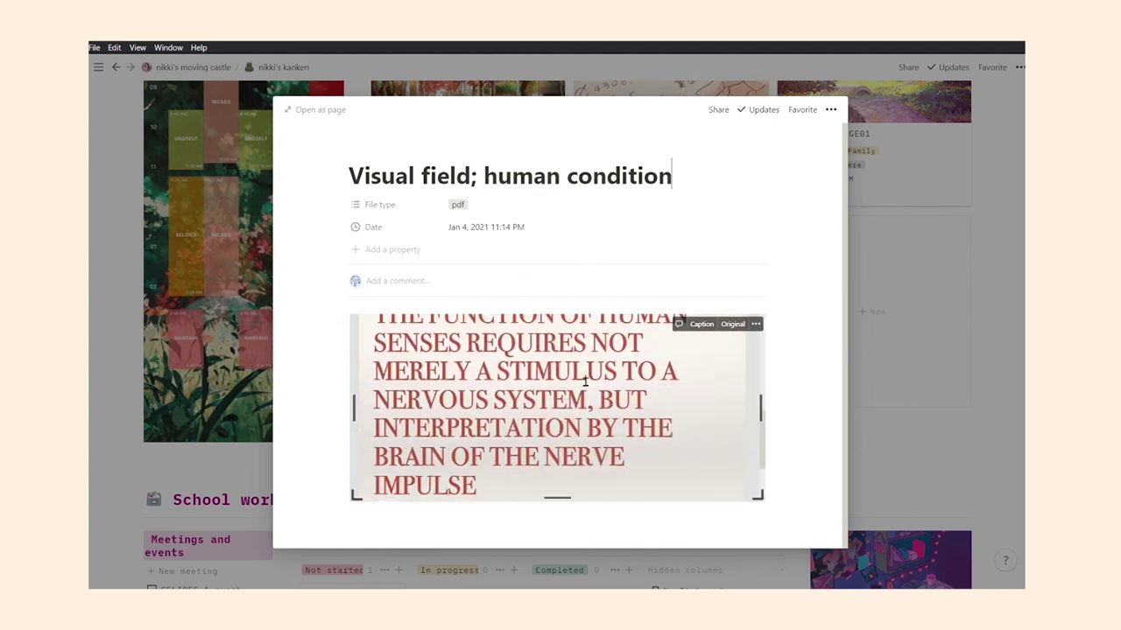
scroll(584, 383, down, 3)
click(175, 368)
scroll(200, 316, down, 3)
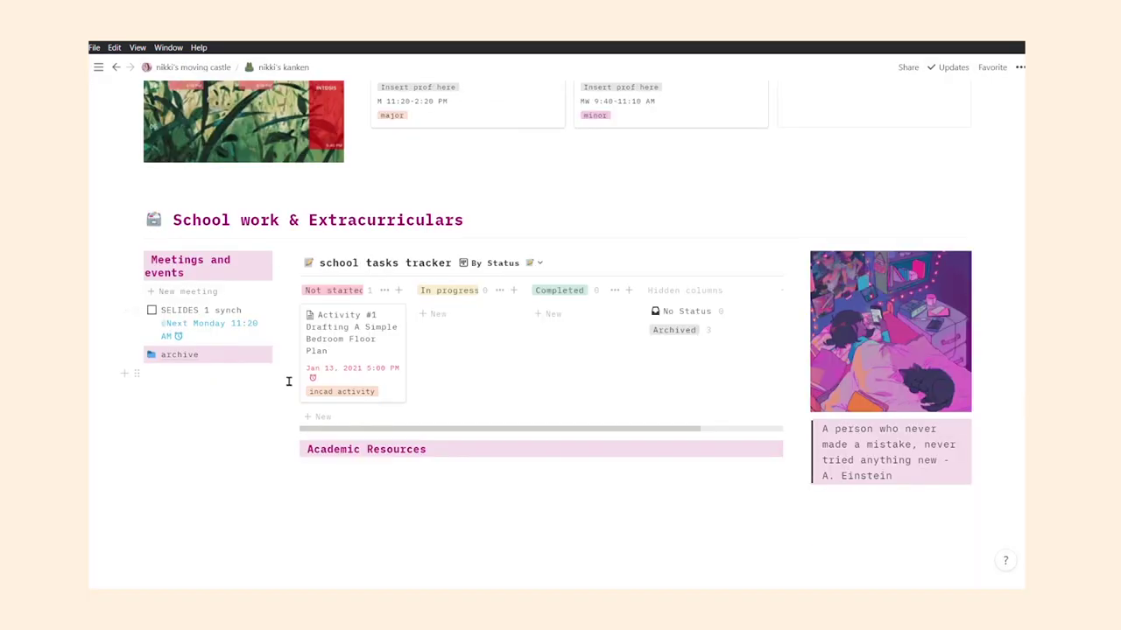
- Add a new meeting entry under Meetings and events from its template and undo the addition
click(201, 291)
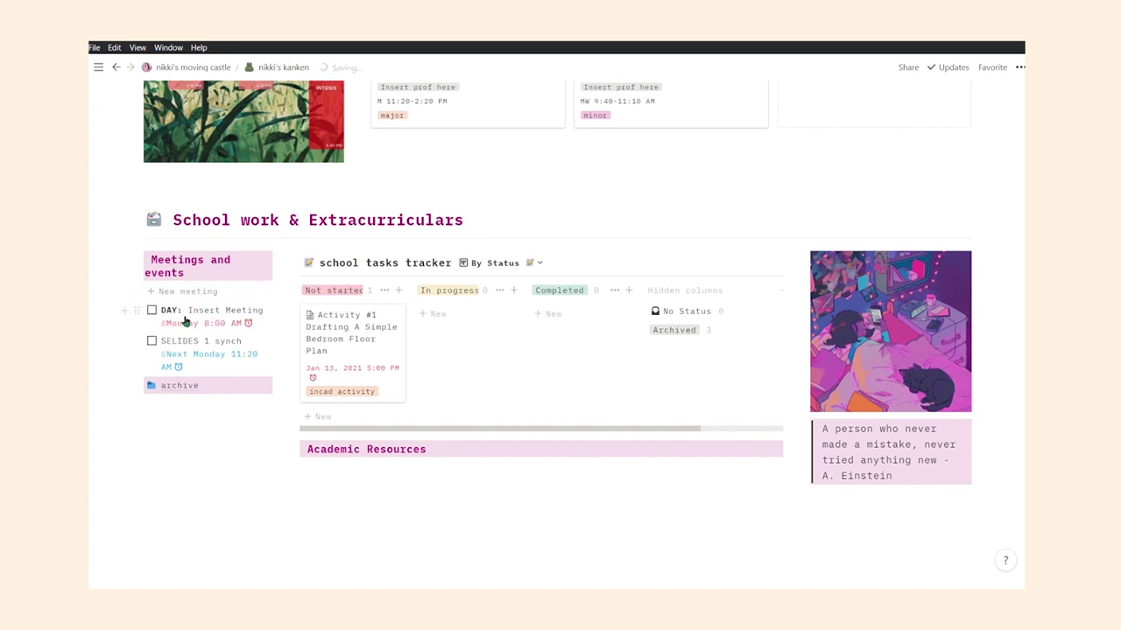
key(ctrl+z)
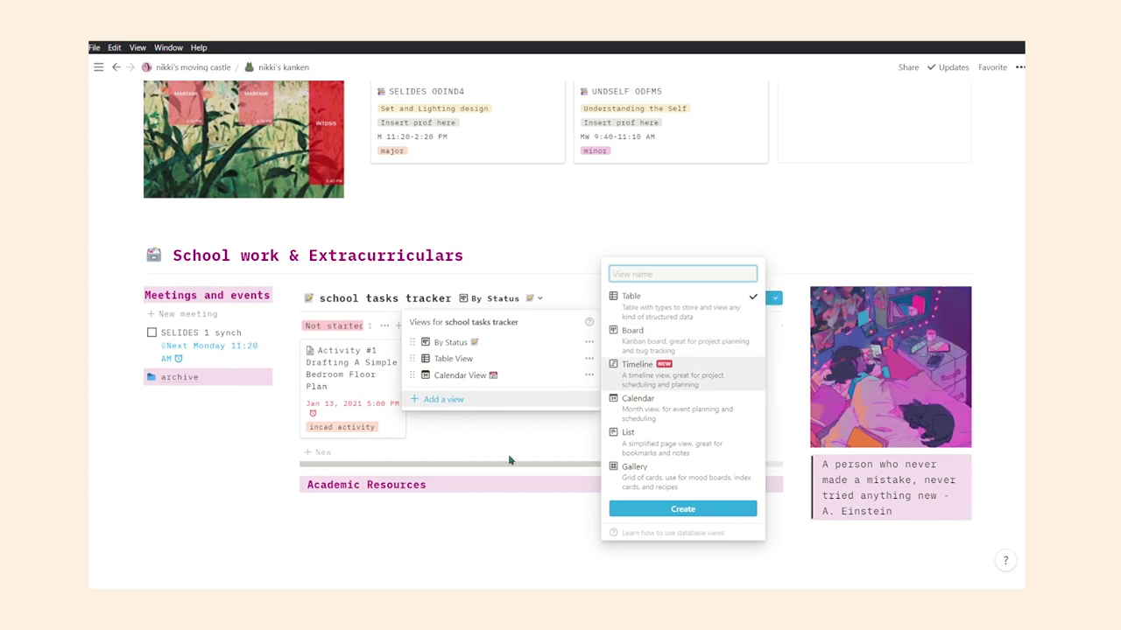
- View the school tasks tracker in Table View, and switch it to Calendar View to examine the January 2021 tasks
click(476, 513)
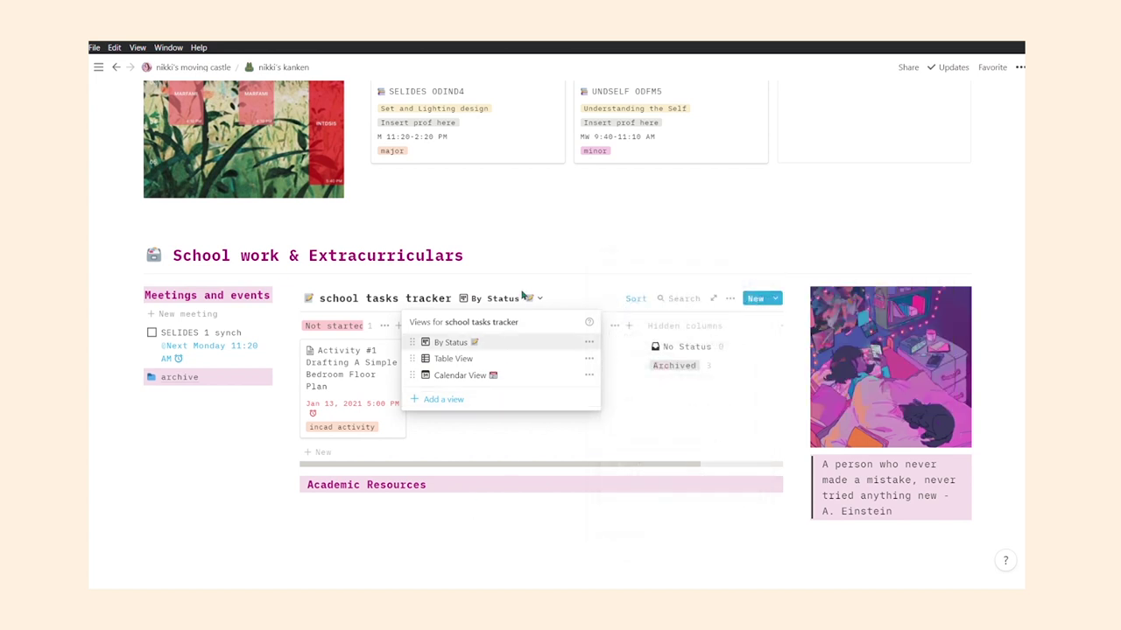
click(464, 358)
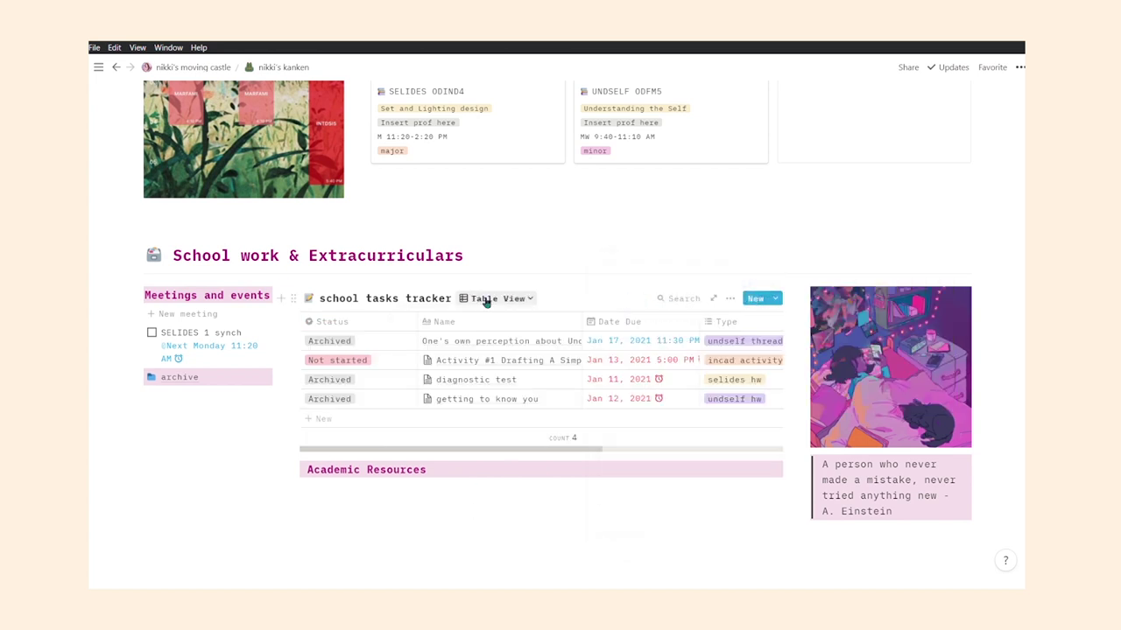
click(487, 302)
click(464, 375)
scroll(475, 368, down, 2)
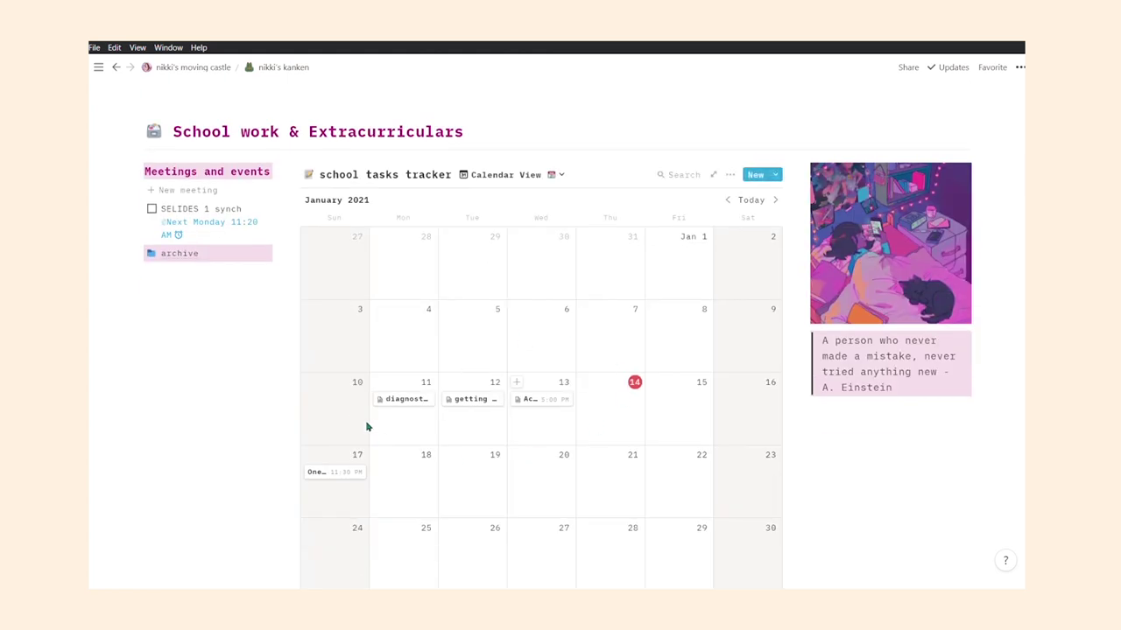
scroll(497, 449, down, 2)
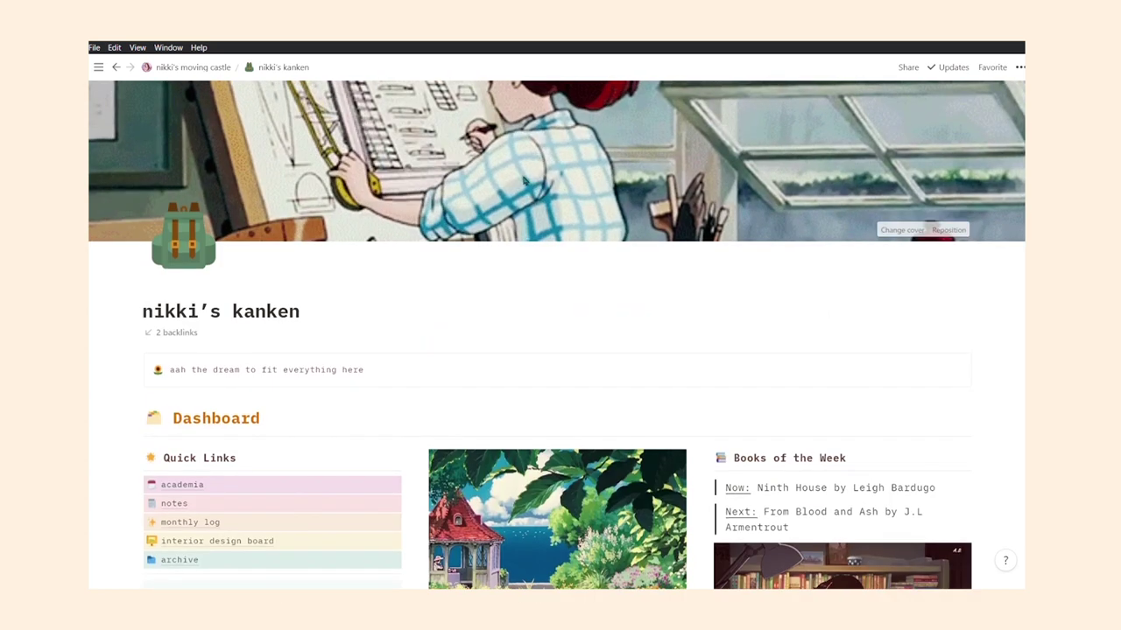
- Return from the kanken page to the main moving castle page and view its home, profile and index sections
scroll(645, 191, down, 2)
scroll(646, 191, down, 2)
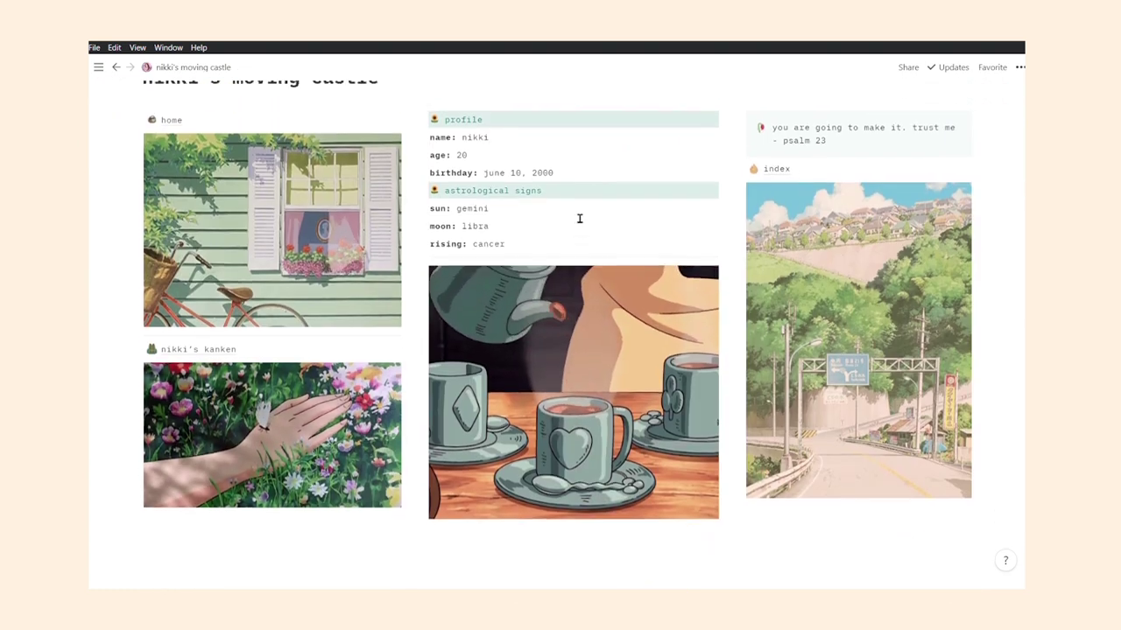
scroll(579, 218, up, 1)
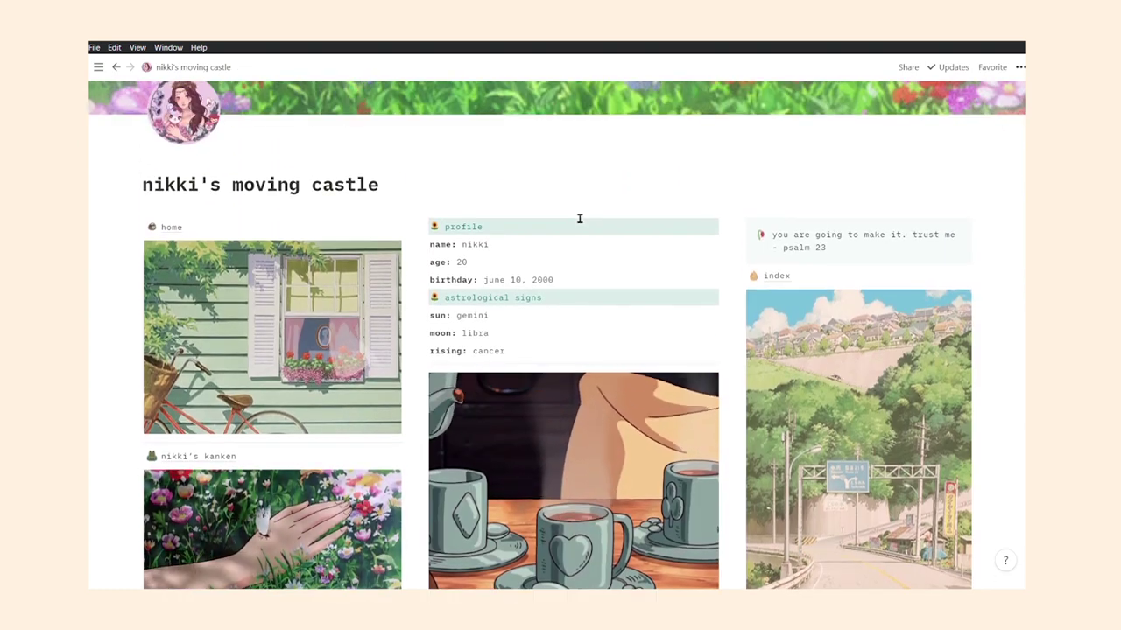